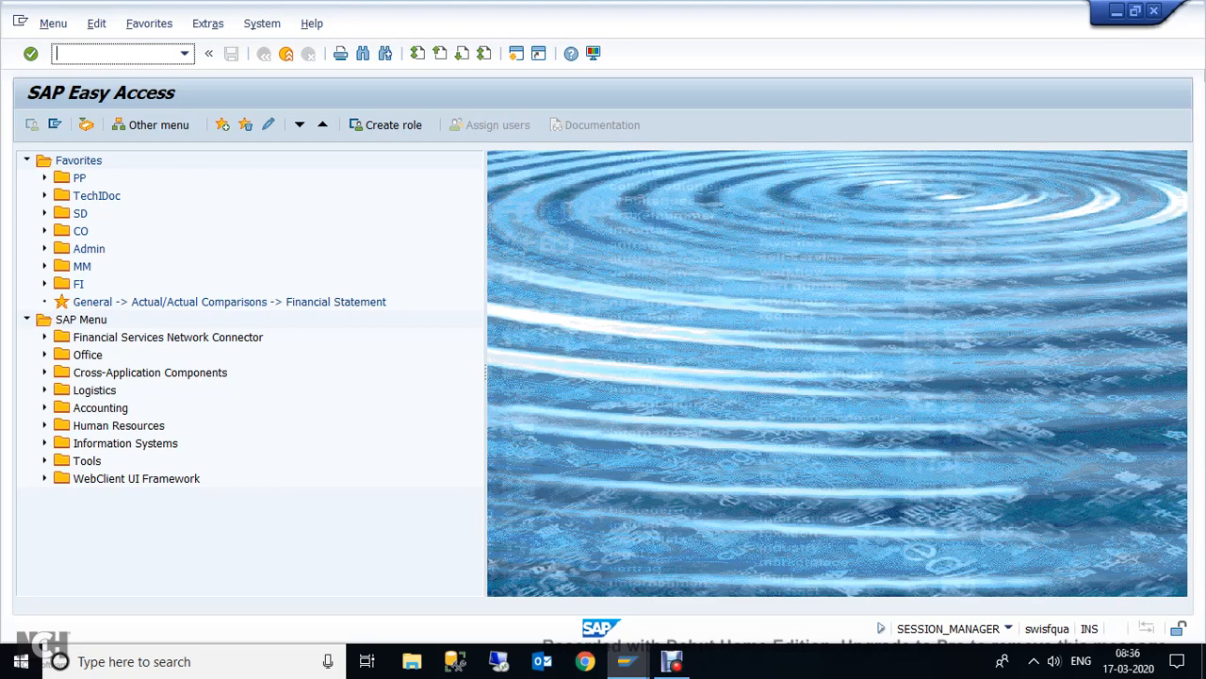
Open transaction SQVI and start creating a QuickView named EXAMPLE01
{"action": "type", "text": "SQVI"}
{"action": "key", "text": "Return"}
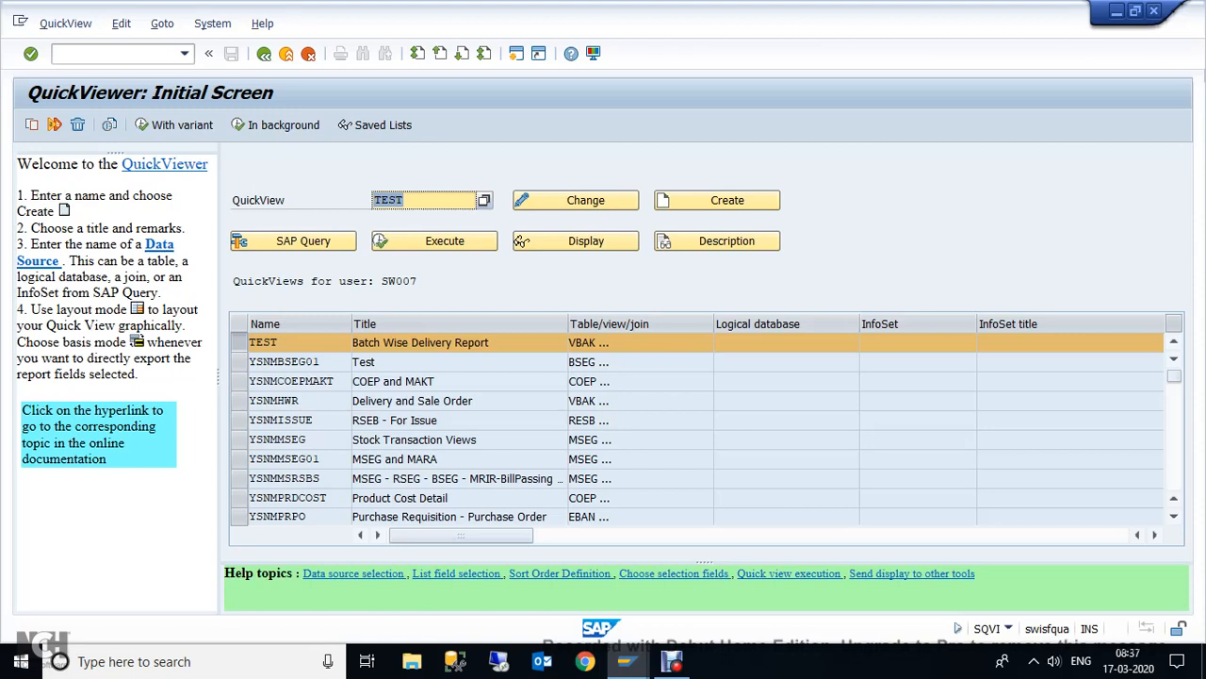
{"action": "type", "text": "TEST"}
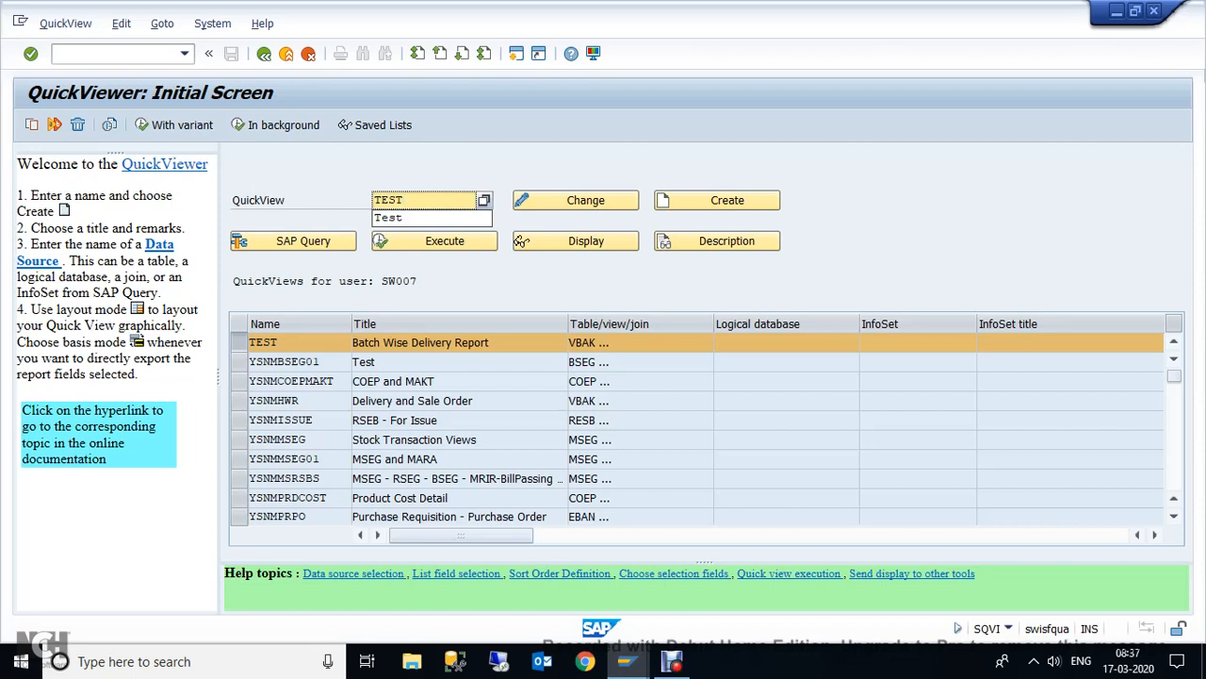
{"action": "type", "text": "01"}
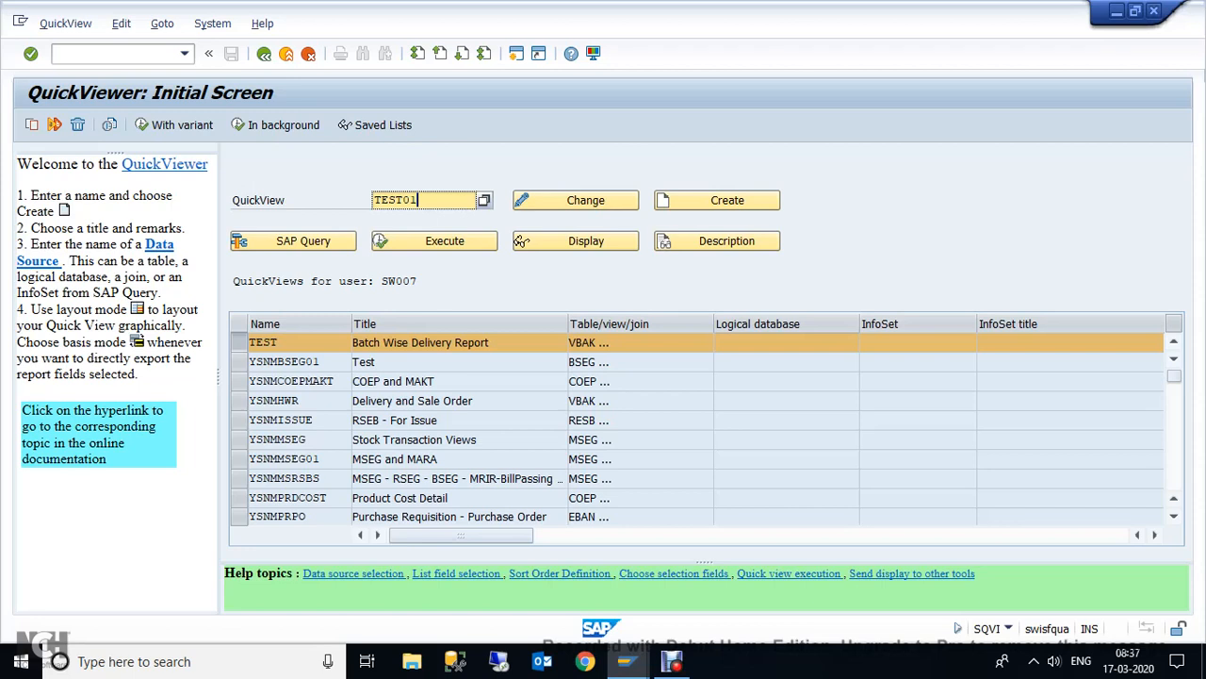
{"action": "key", "text": "shift+Home"}
{"action": "type", "text": "Example01"}
{"action": "left_click", "coordinate": [709, 203]}
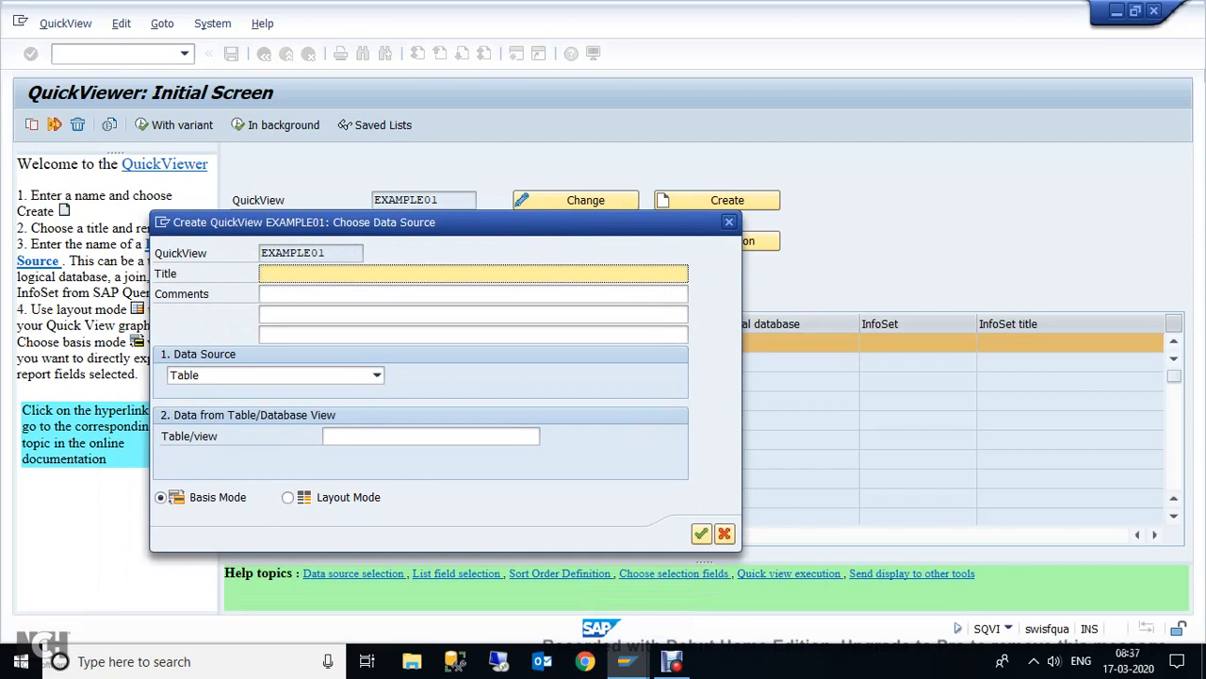
Title the QuickView "This is my Example 01" and choose Table join as its data source in Basis Mode
{"action": "type", "text": "This is my Example "}
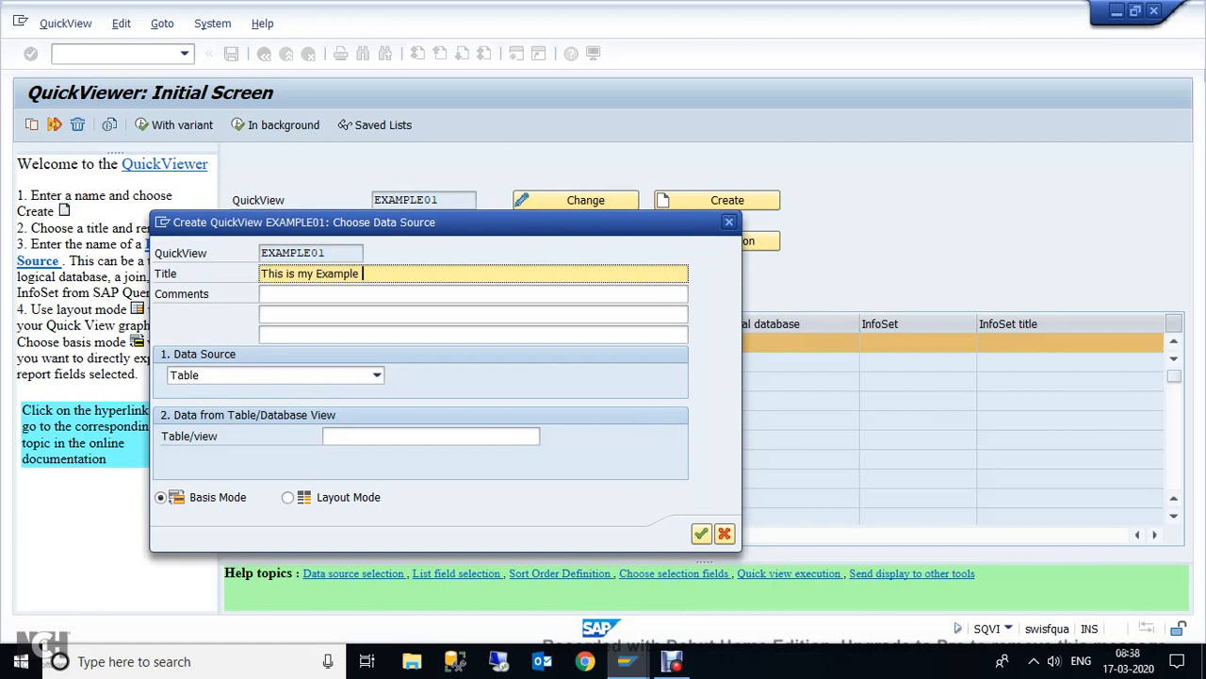
{"action": "type", "text": "01"}
{"action": "left_click", "coordinate": [377, 374]}
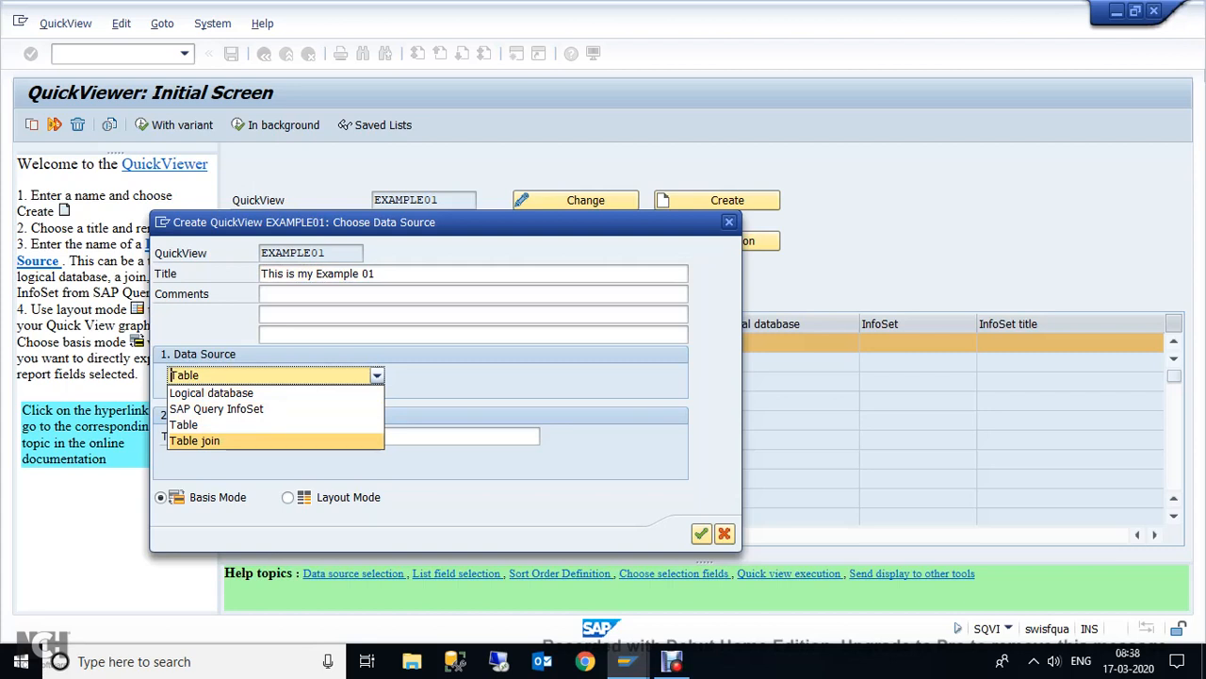
{"action": "key", "text": "Return"}
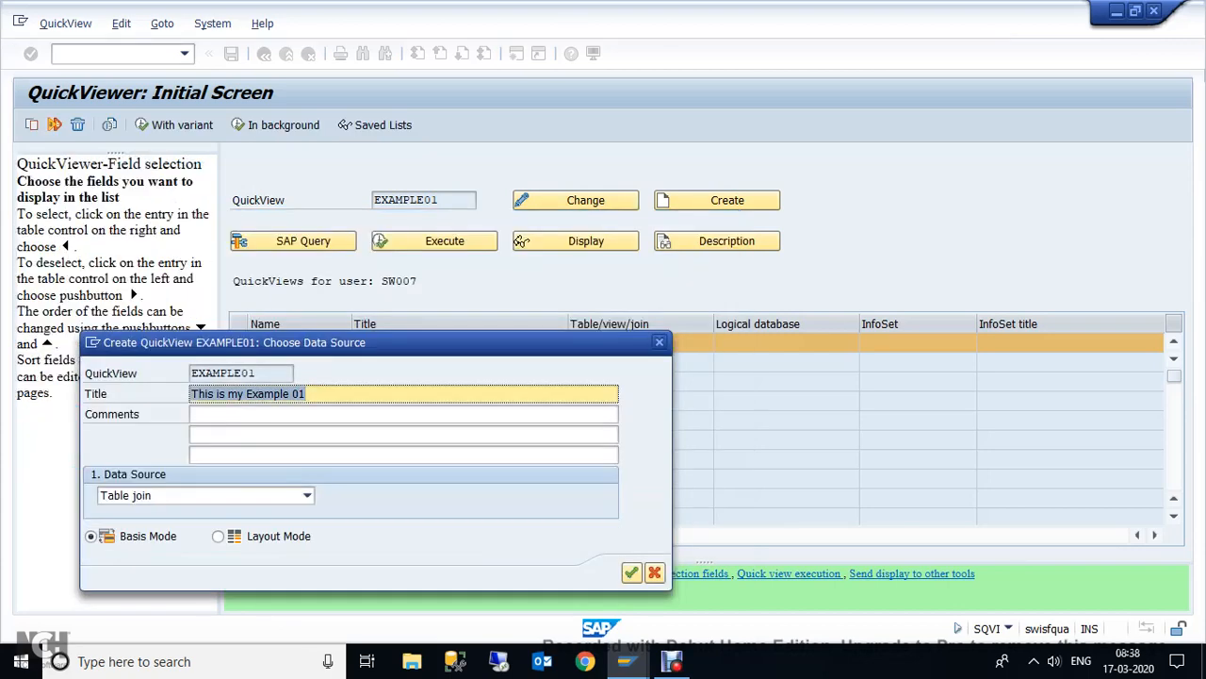
{"action": "left_click", "coordinate": [92, 536]}
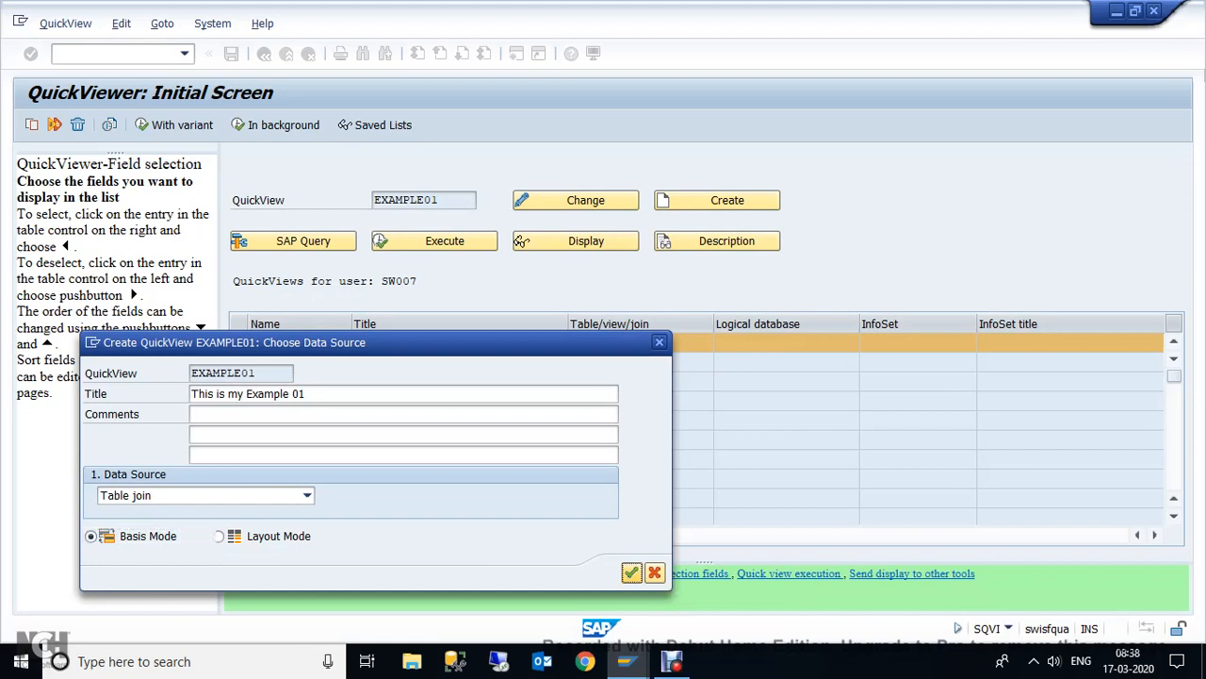
{"action": "left_click", "coordinate": [631, 572]}
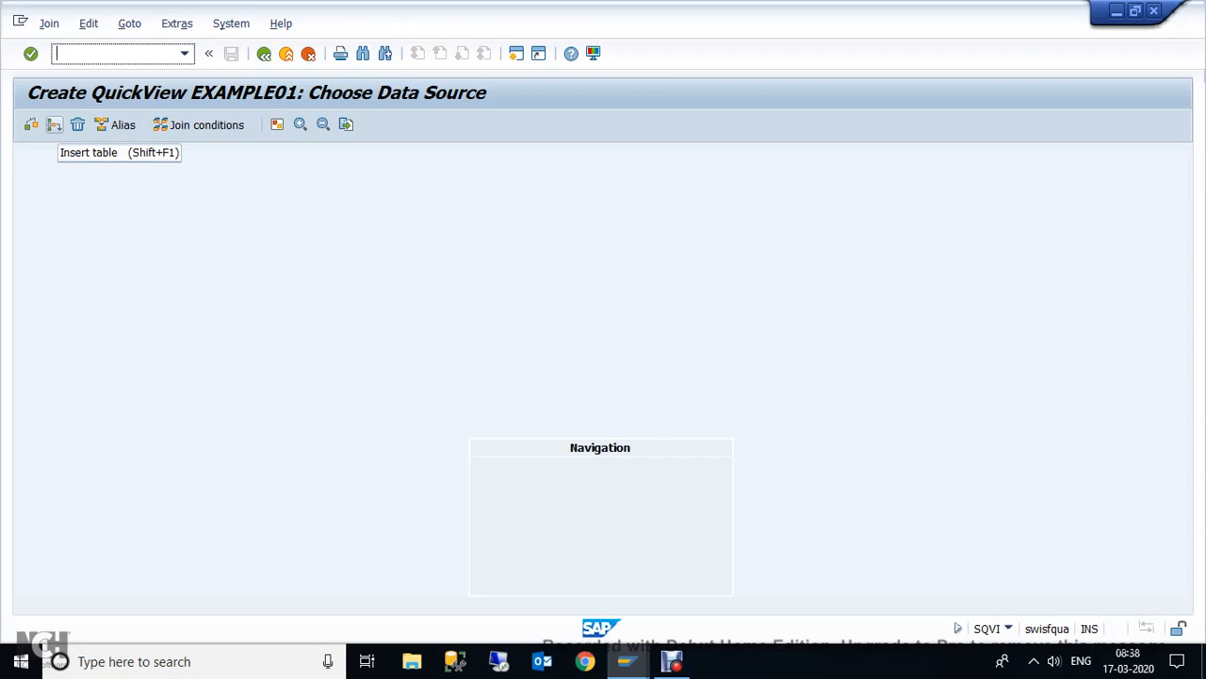
Insert the tables MSEG and MAKT into the join definition
{"action": "key", "text": "shift+F1"}
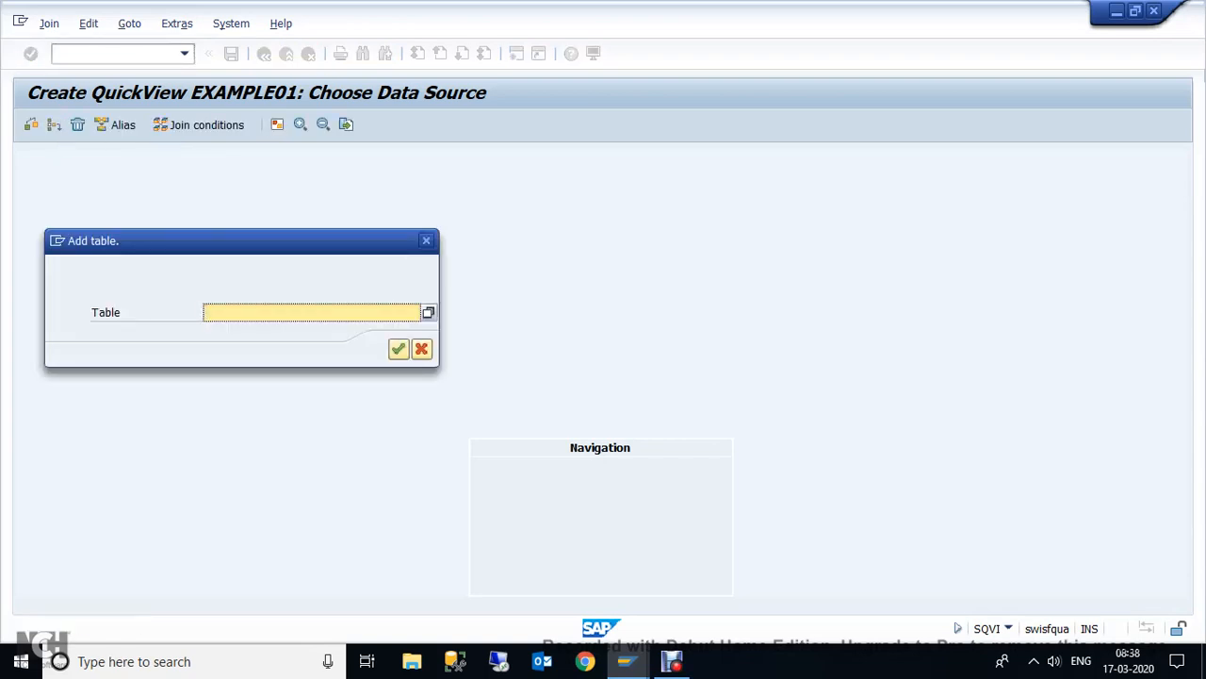
{"action": "type", "text": "MSEG"}
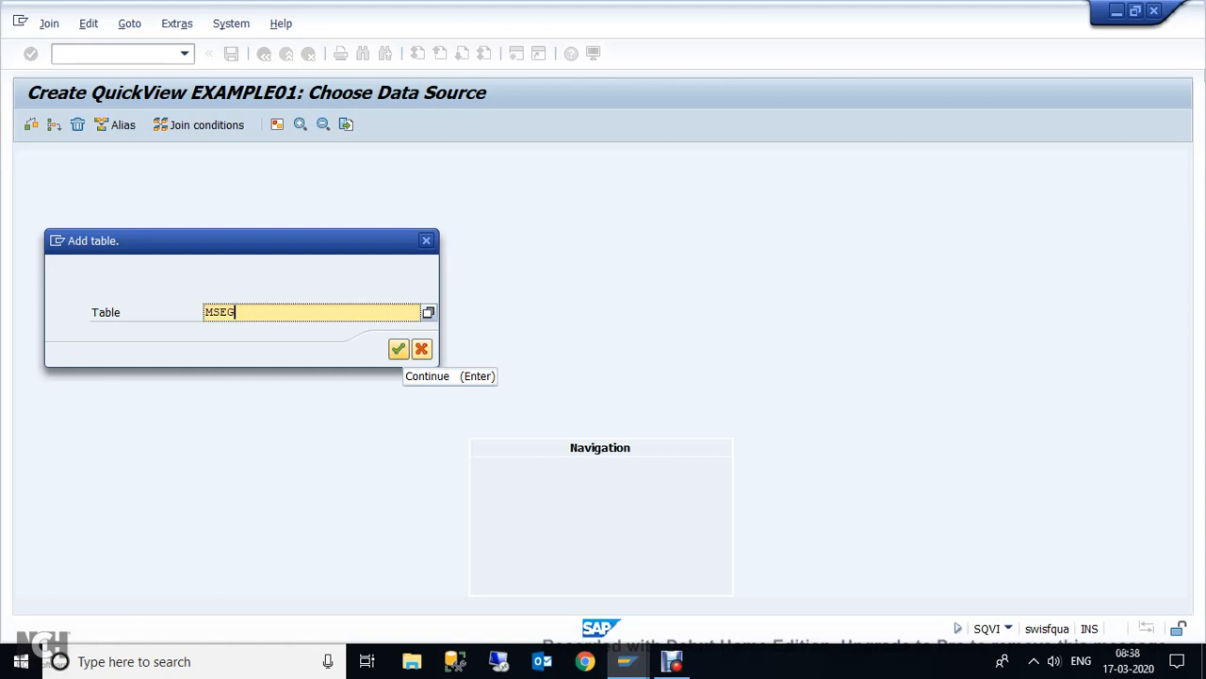
{"action": "left_click", "coordinate": [398, 348]}
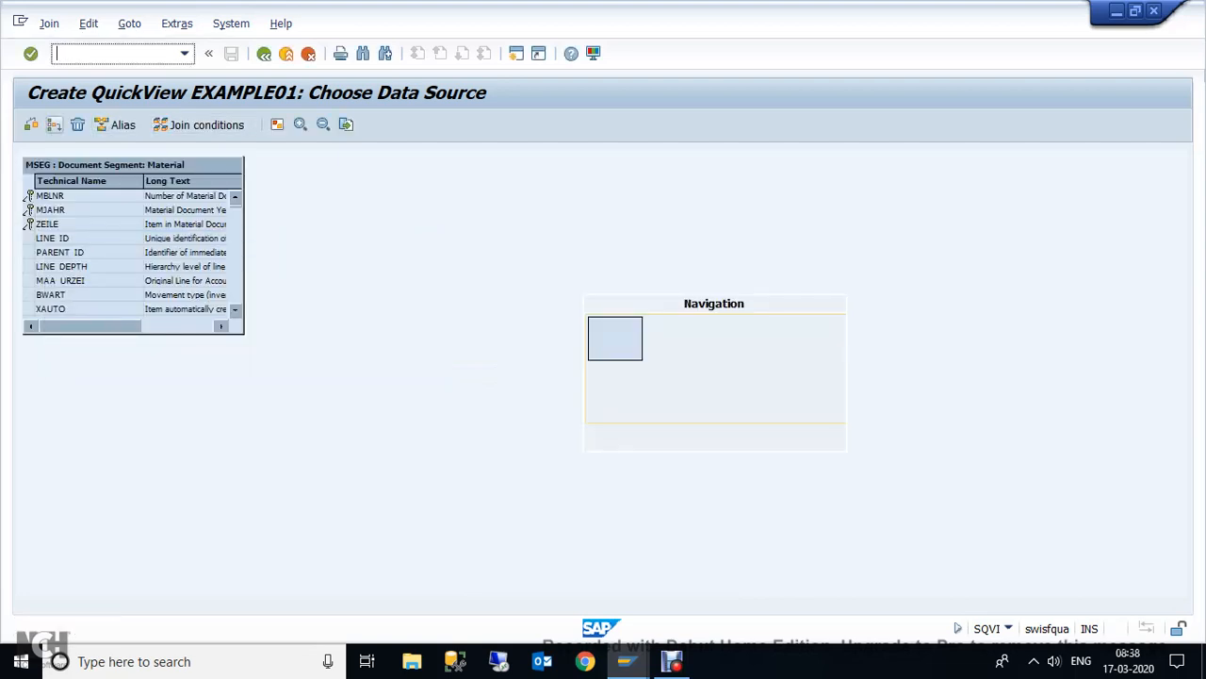
{"action": "left_click", "coordinate": [54, 124]}
{"action": "type", "text": "M"}
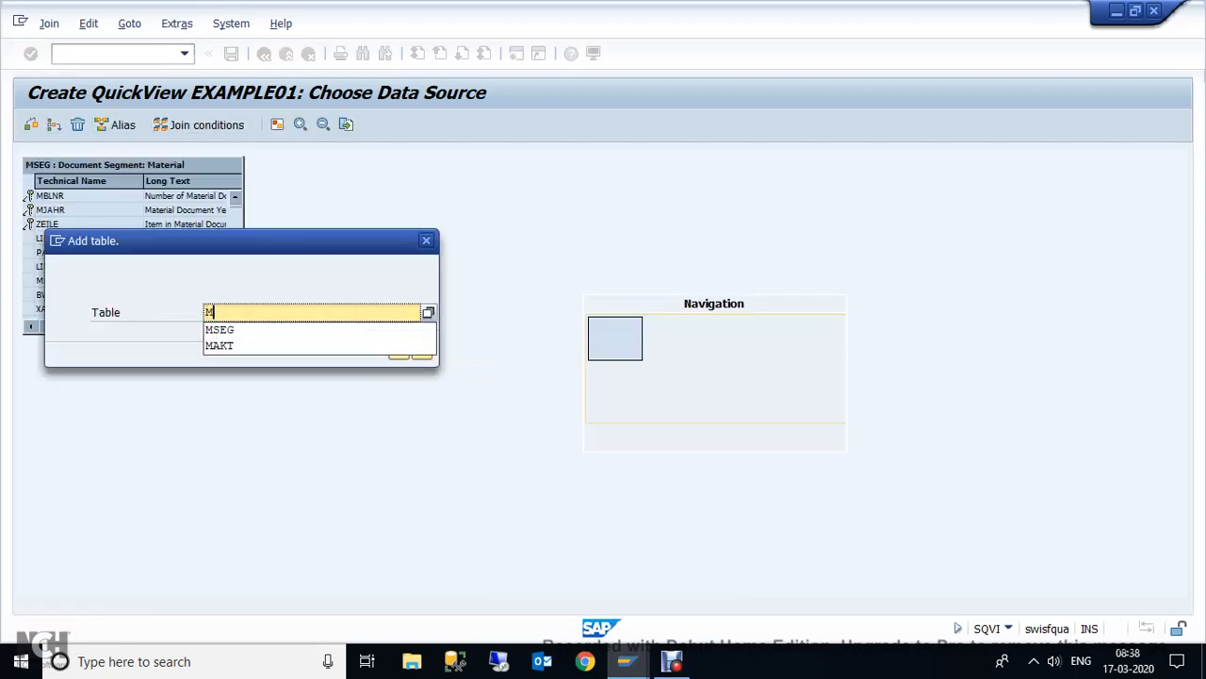
{"action": "type", "text": "AKT"}
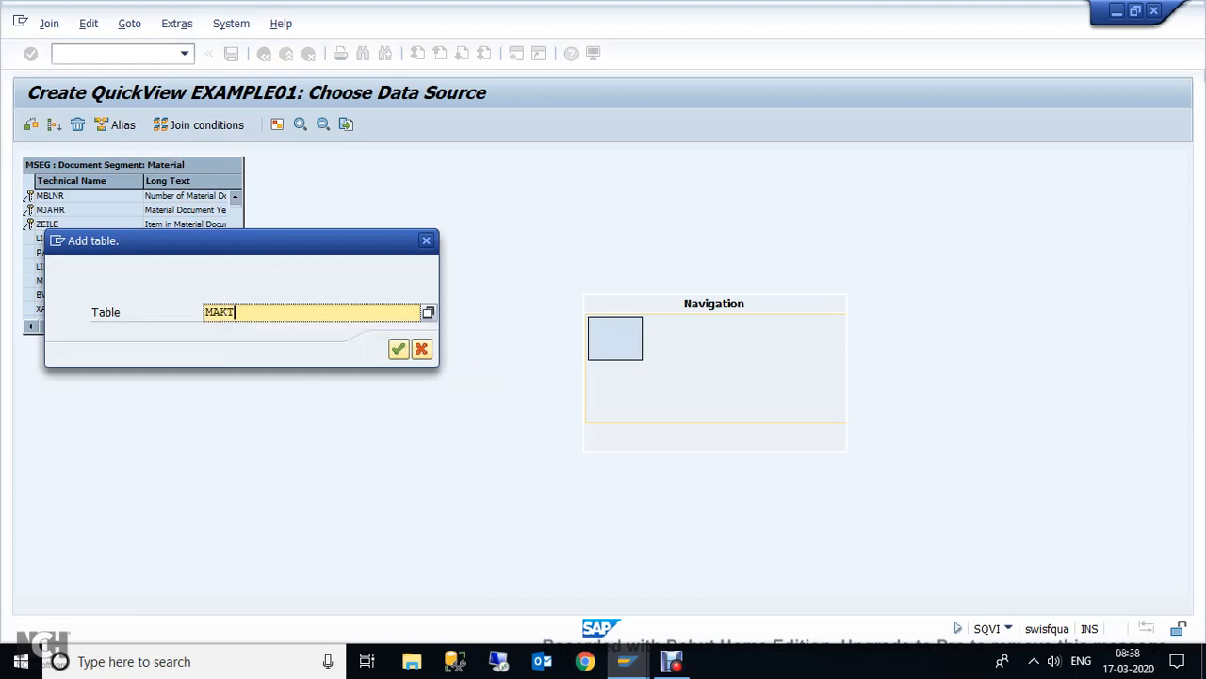
{"action": "key", "text": "Return"}
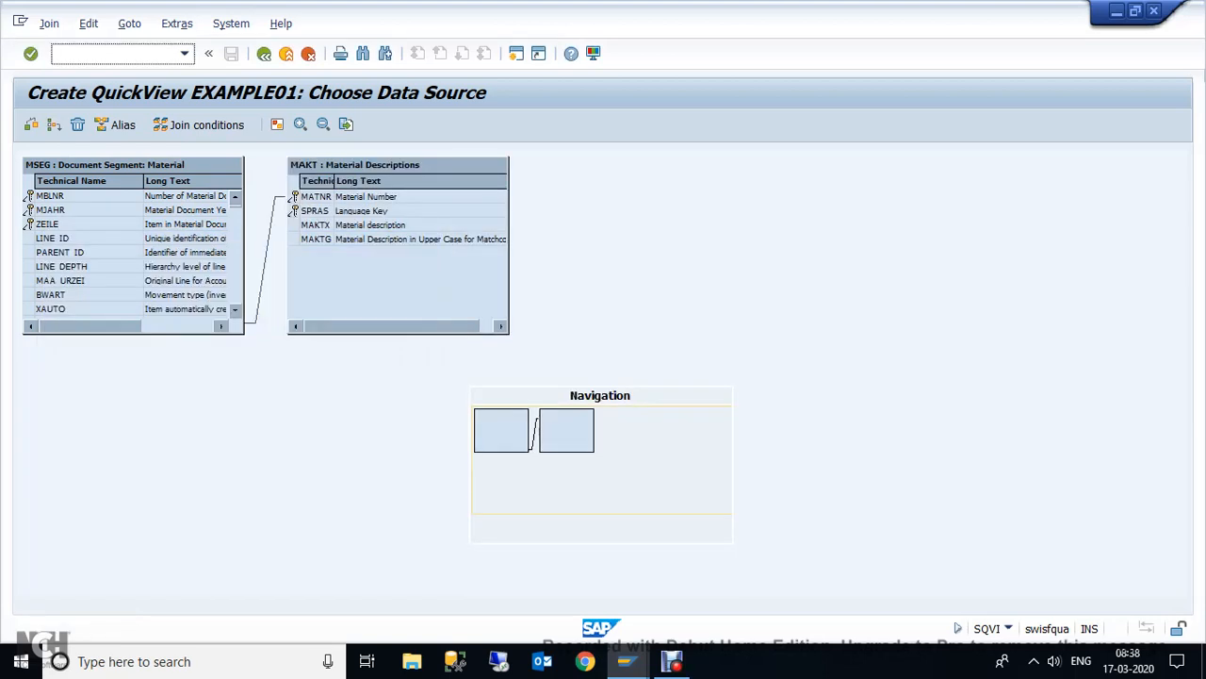
Move the MAKT table farther away from MSEG and delete the proposed link between the two tables
{"action": "left_click_drag", "start_coordinate": [398, 165], "coordinate": [748, 194]}
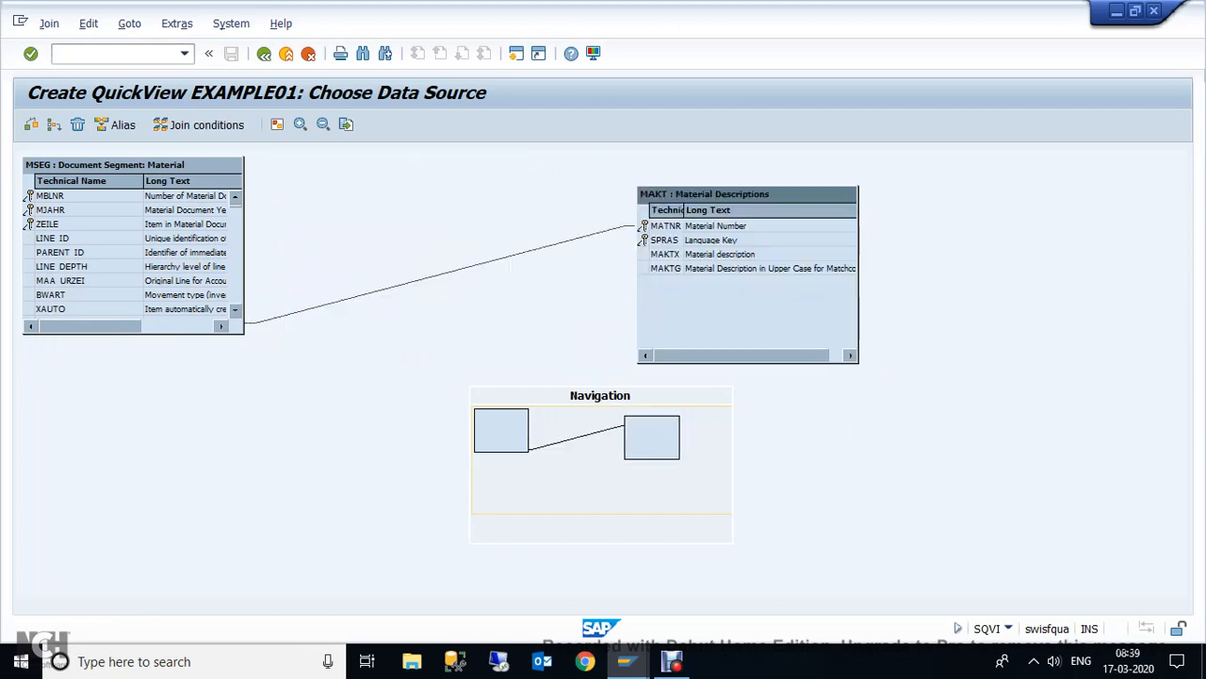
{"action": "left_click", "coordinate": [509, 257]}
{"action": "right_click", "coordinate": [398, 288]}
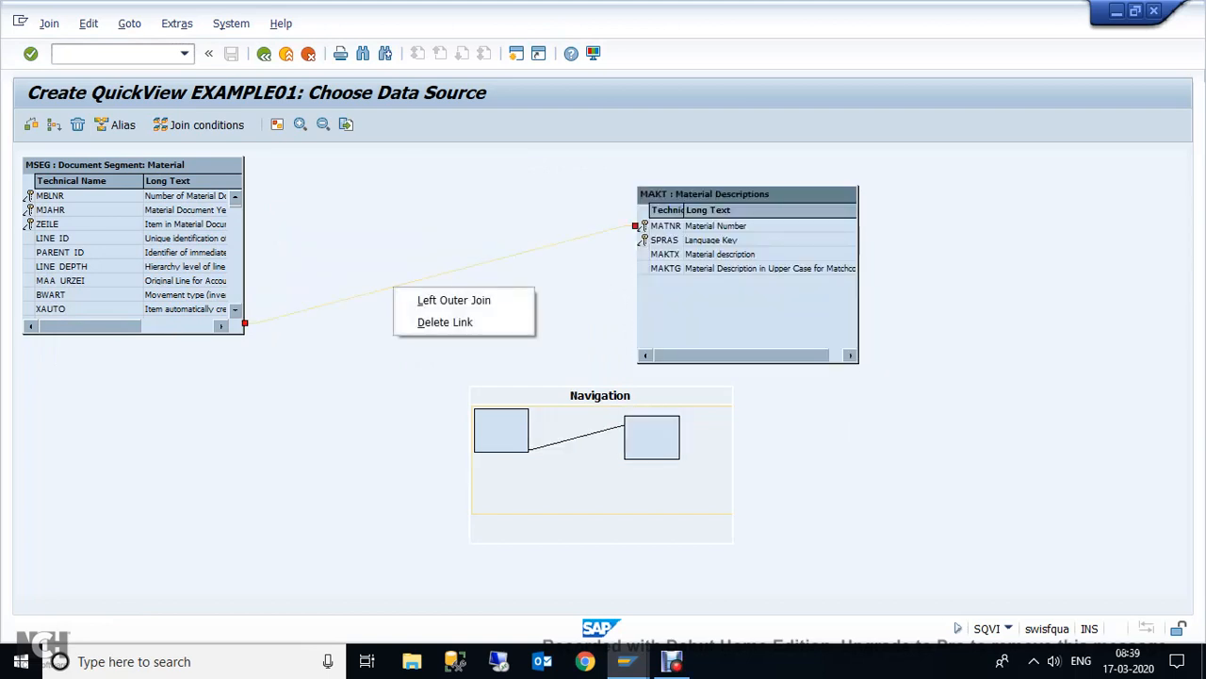
{"action": "left_click", "coordinate": [438, 323]}
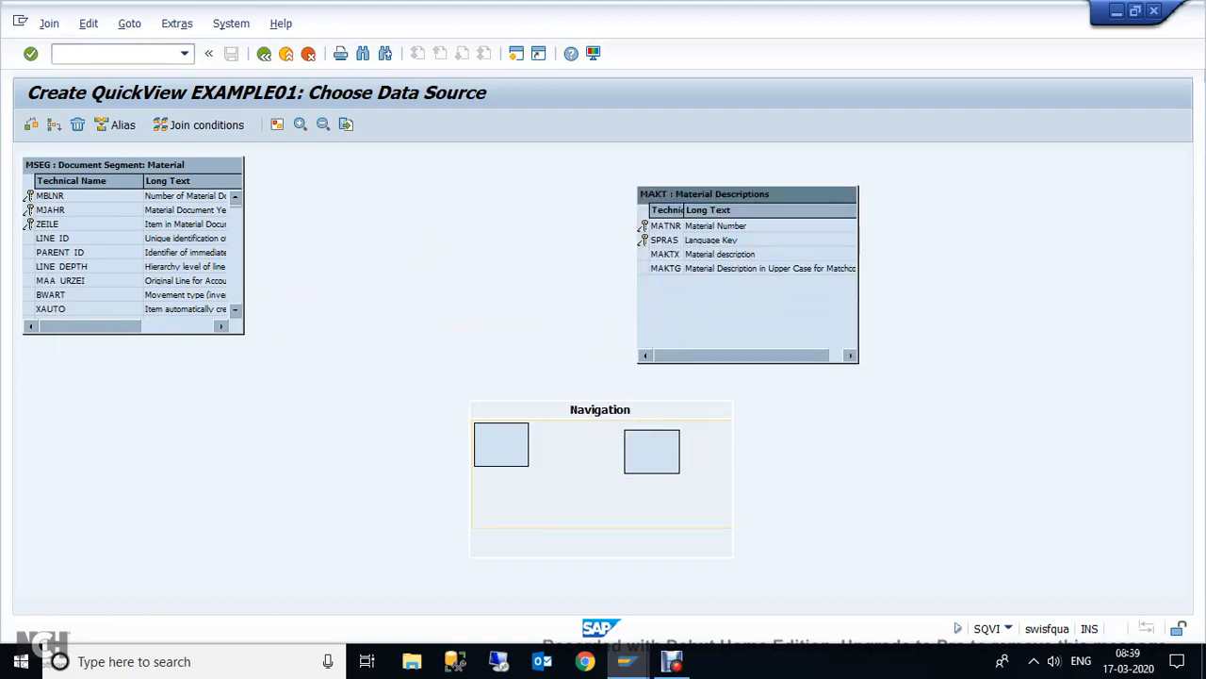
Link MATNR in MSEG to MATNR in MAKT, and check the link condition before leaving the join definition
{"action": "scroll", "coordinate": [132, 253], "scroll_direction": "down", "scroll_amount": 3}
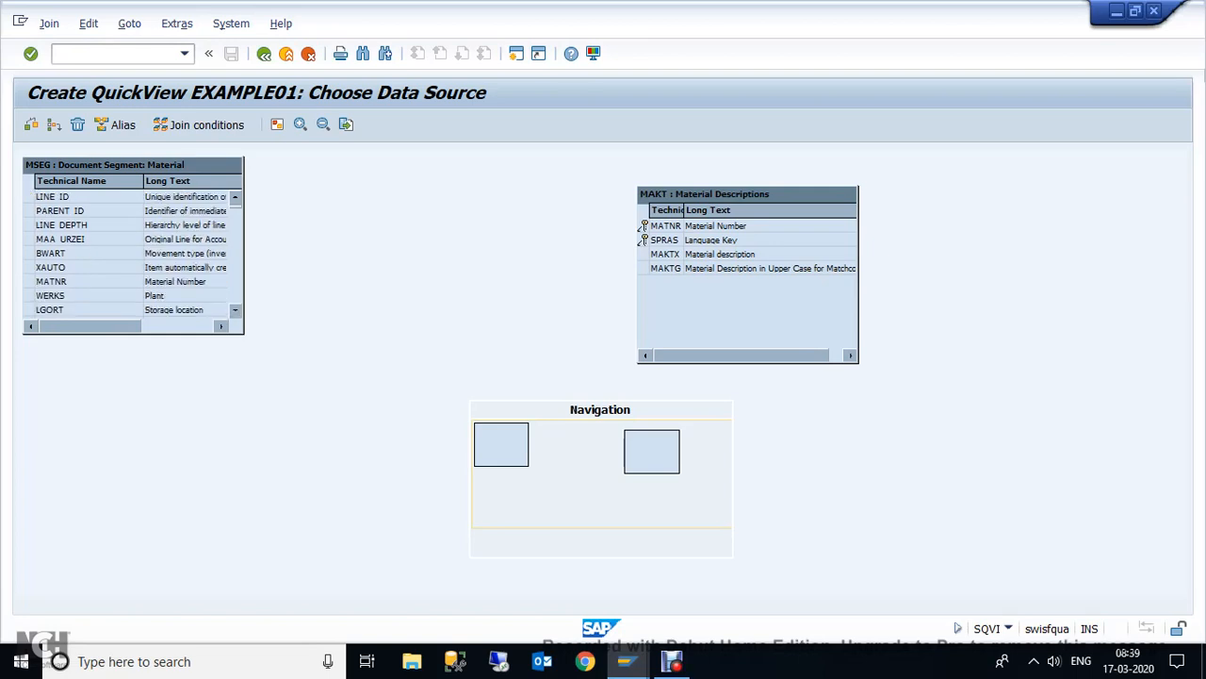
{"action": "left_click", "coordinate": [94, 281]}
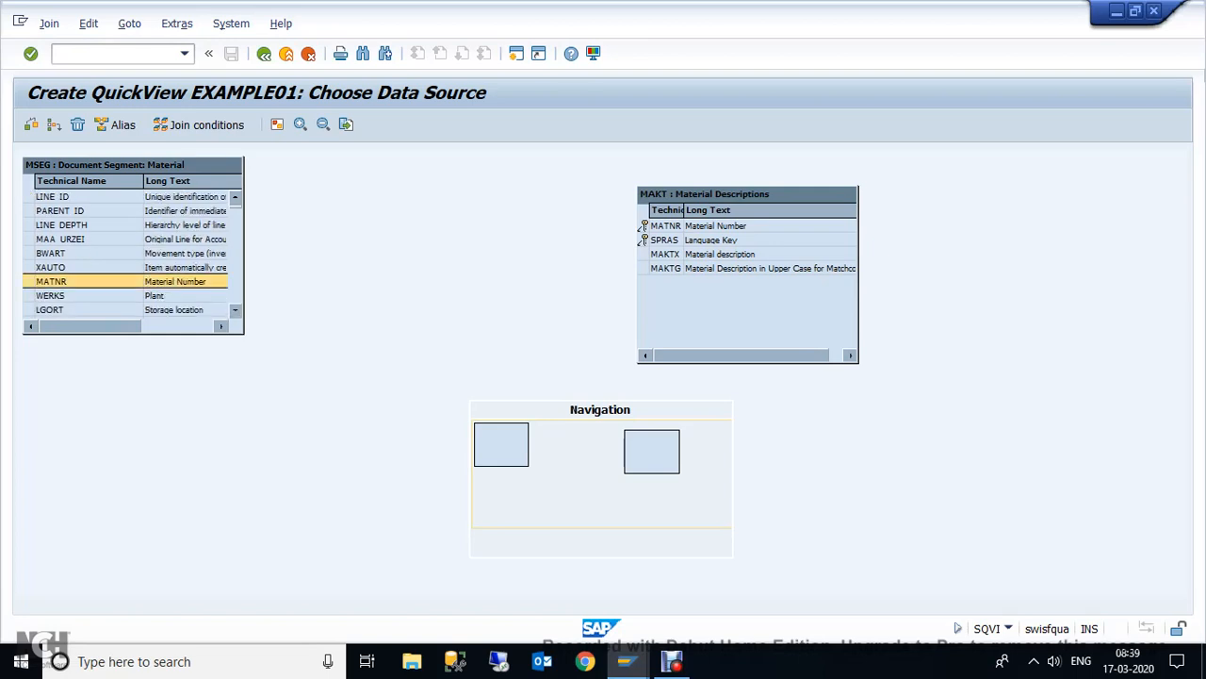
{"action": "left_click_drag", "start_coordinate": [94, 282], "coordinate": [644, 227]}
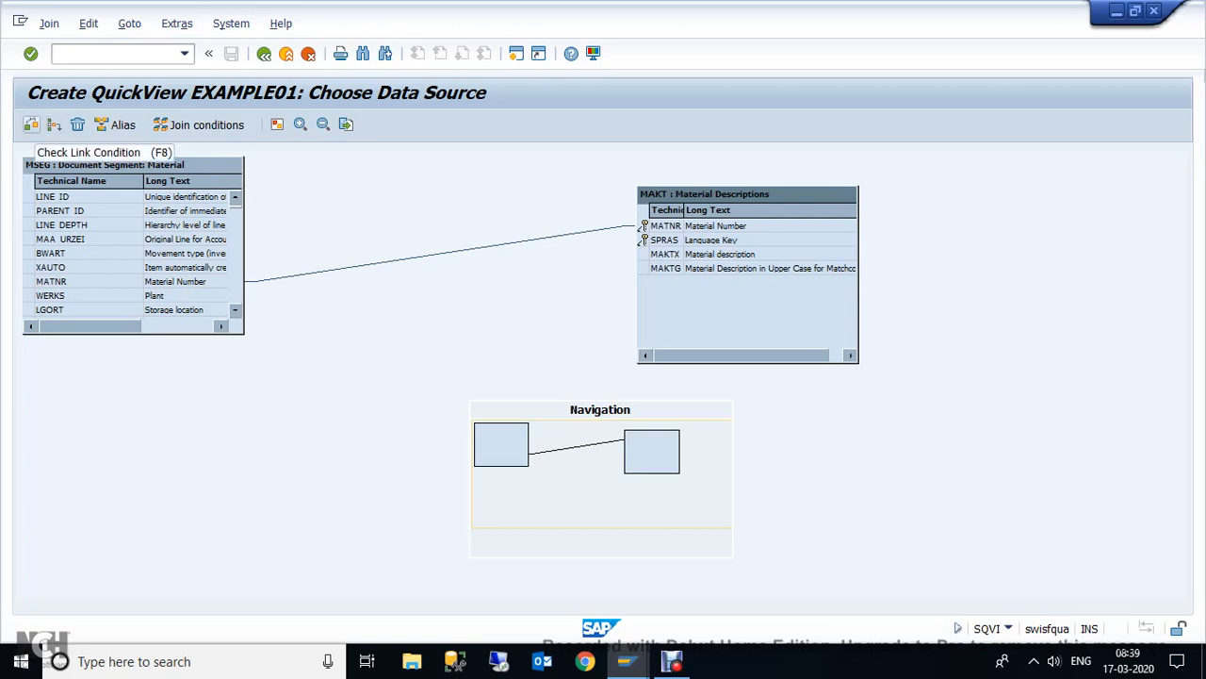
{"action": "left_click", "coordinate": [32, 125]}
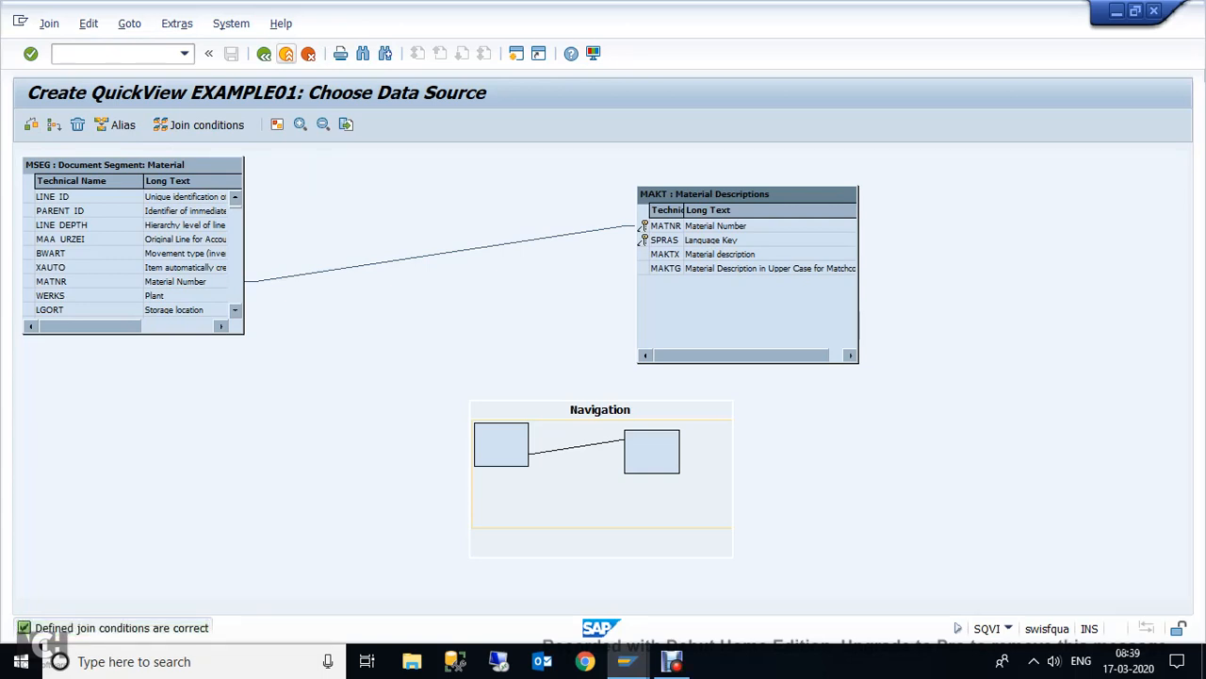
{"action": "left_click", "coordinate": [264, 53]}
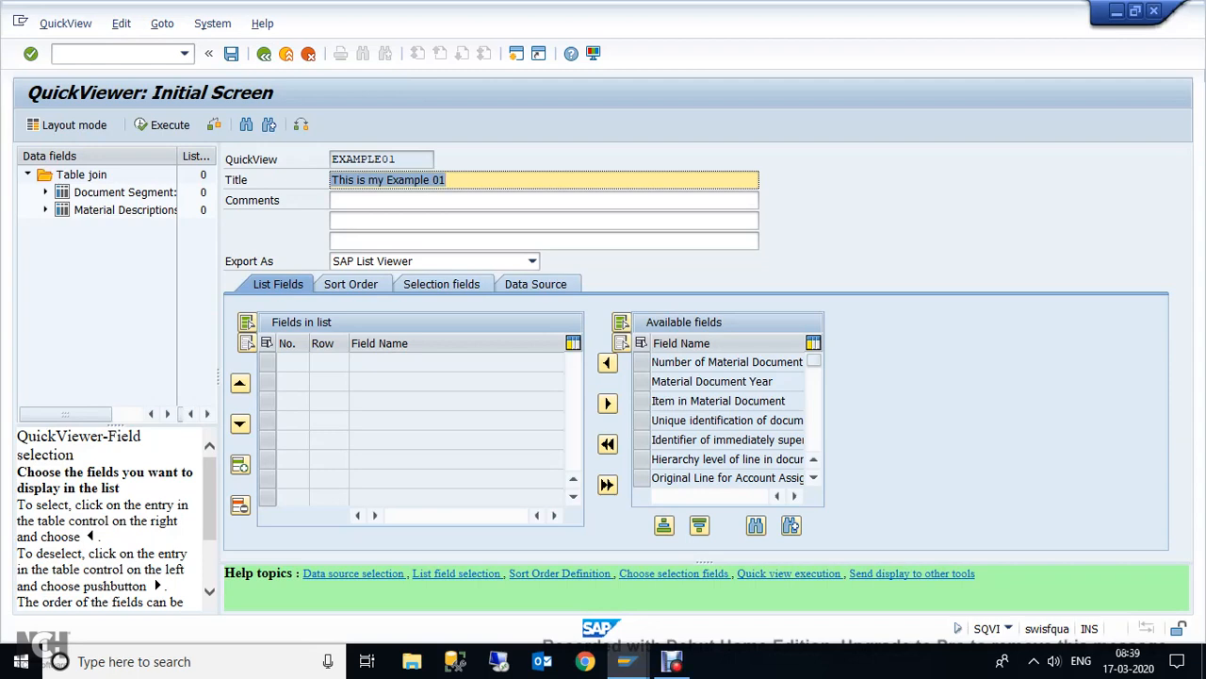
Expand the MSEG data fields and mark Number of Material Document and Material Number as both list and selection fields
{"action": "left_click_drag", "start_coordinate": [219, 376], "coordinate": [420, 376]}
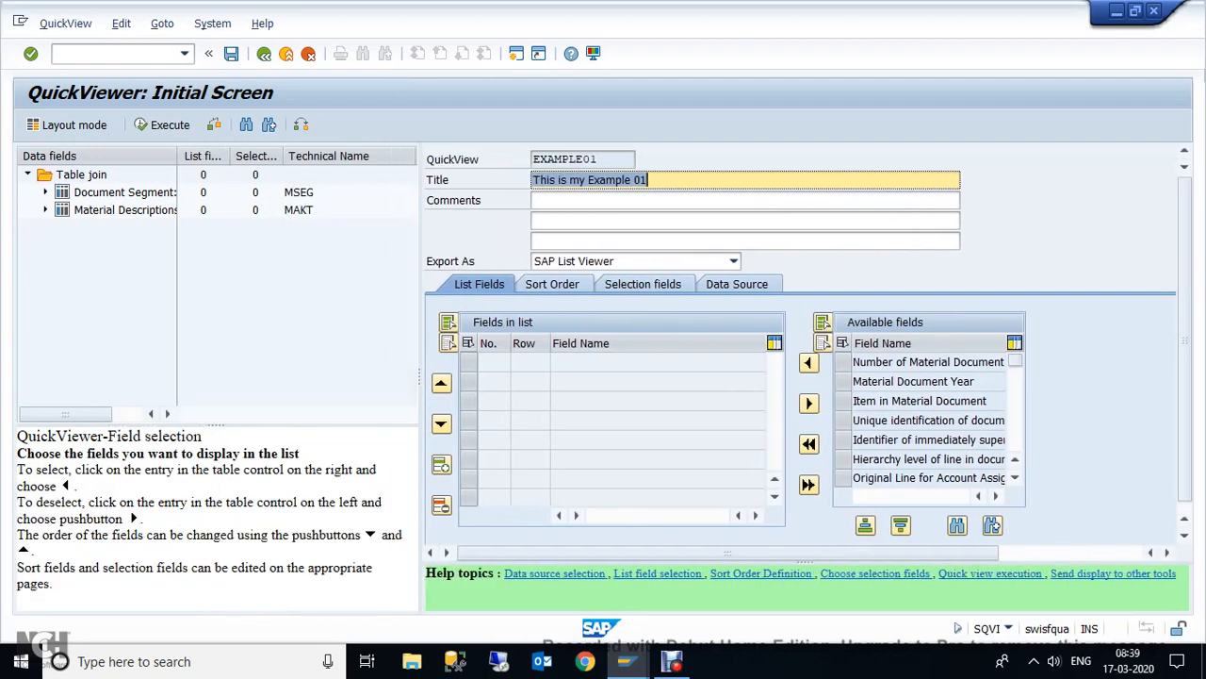
{"action": "left_click", "coordinate": [45, 192]}
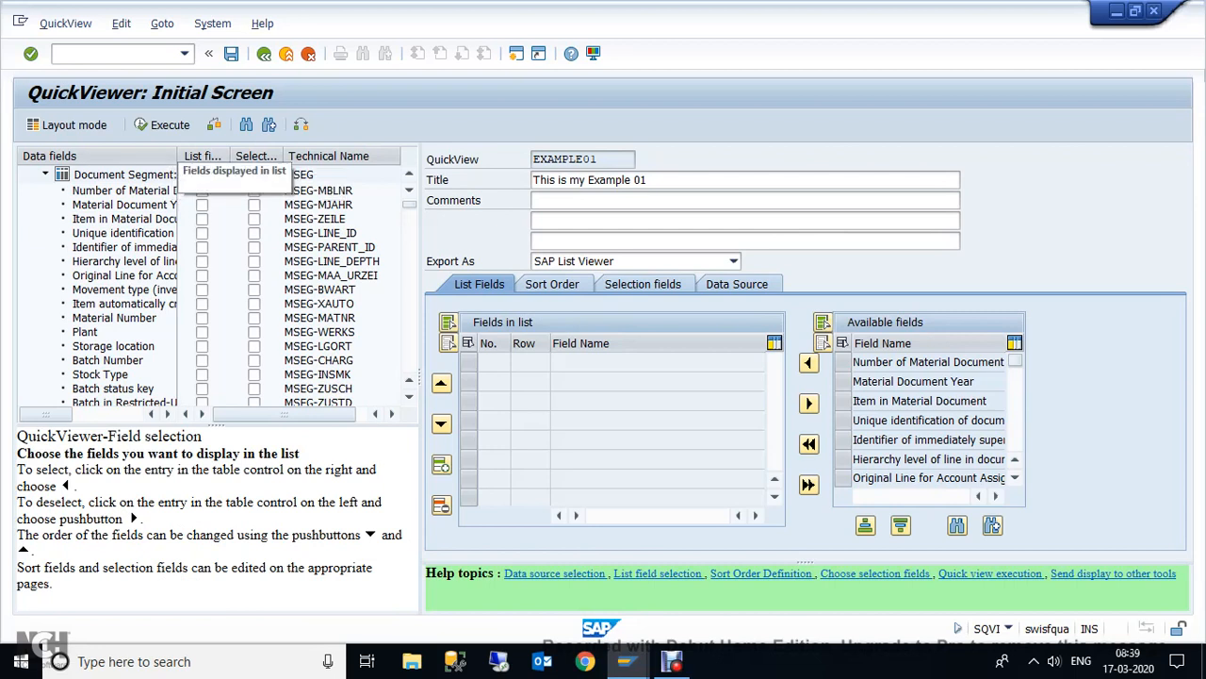
{"action": "left_click_drag", "start_coordinate": [177, 157], "coordinate": [222, 156]}
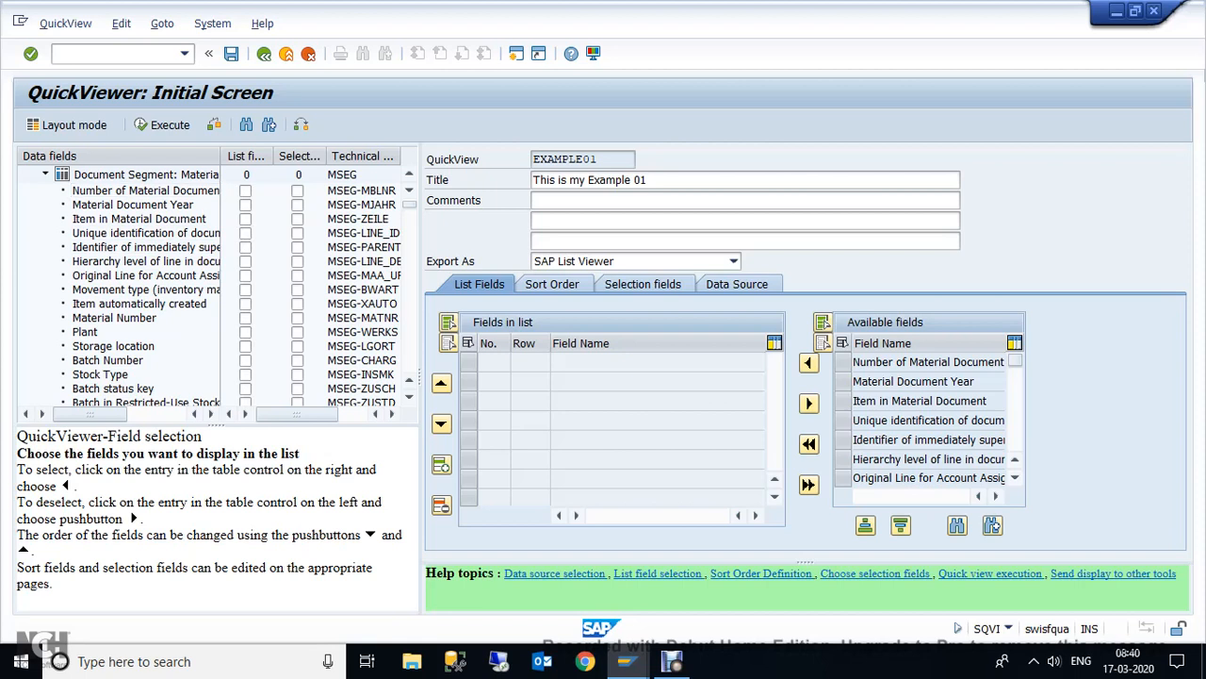
{"action": "left_click", "coordinate": [245, 190]}
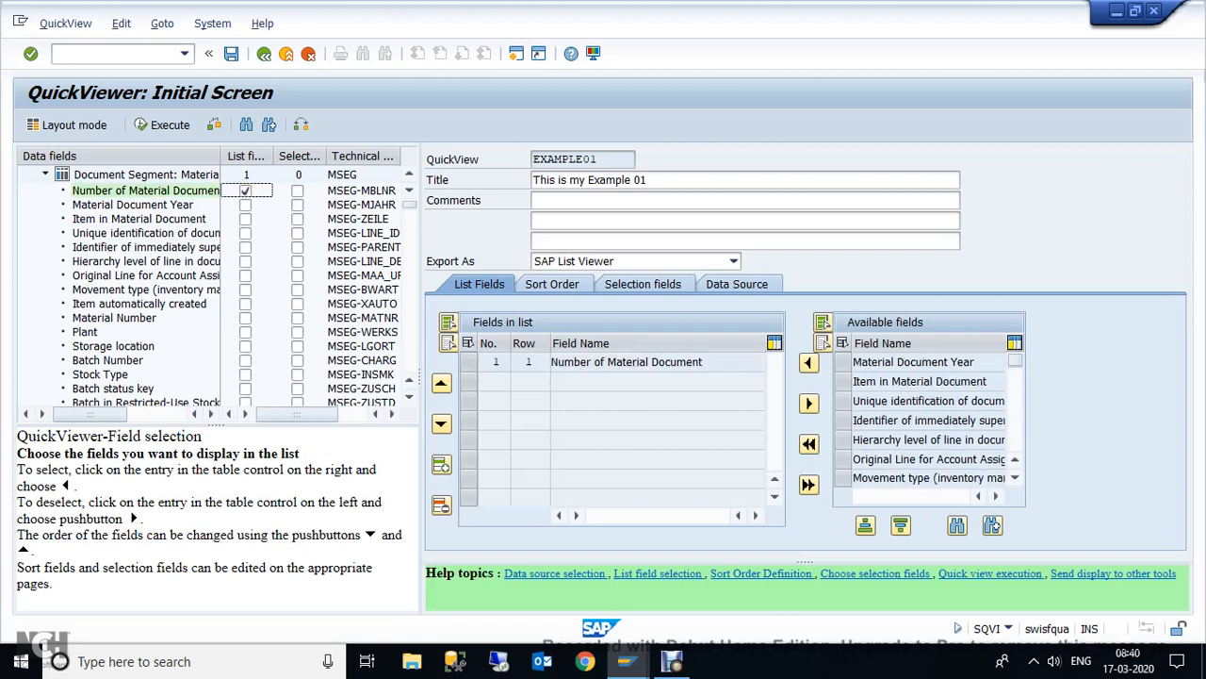
{"action": "left_click", "coordinate": [297, 190]}
{"action": "left_click", "coordinate": [245, 319]}
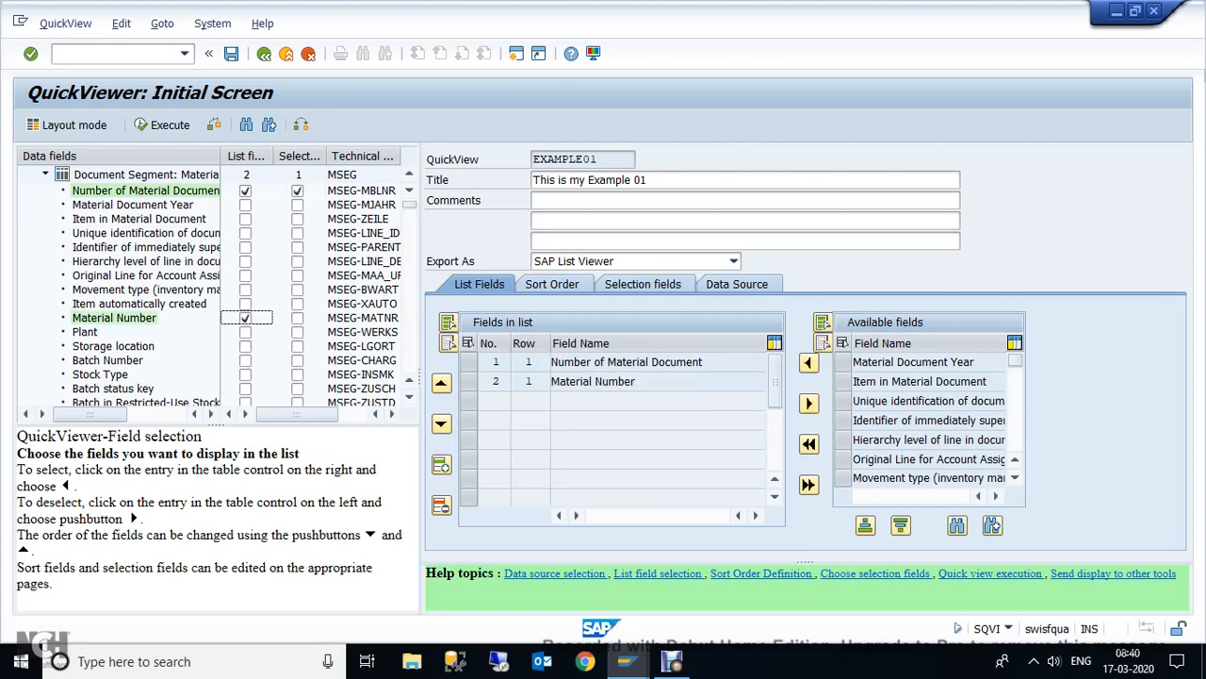
{"action": "left_click", "coordinate": [298, 319]}
Expand the Material Descriptions (MAKT) table and add Material description as a list field
{"action": "left_click_drag", "start_coordinate": [409, 204], "coordinate": [409, 365]}
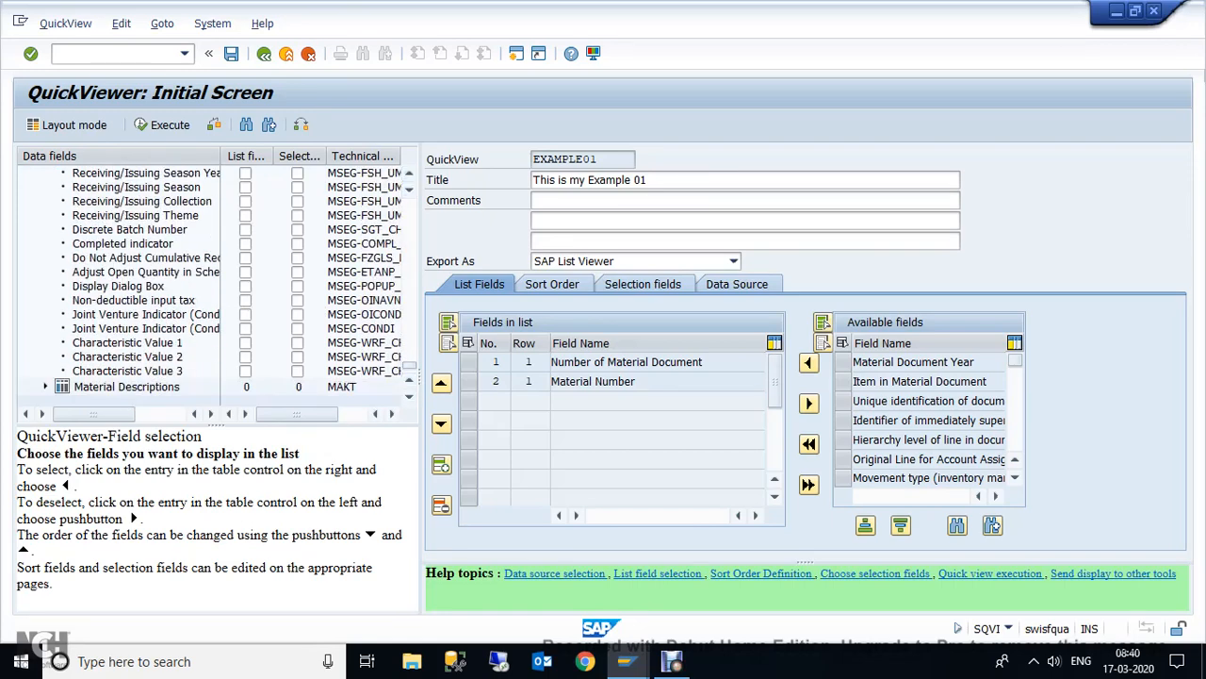
{"action": "left_click", "coordinate": [45, 386]}
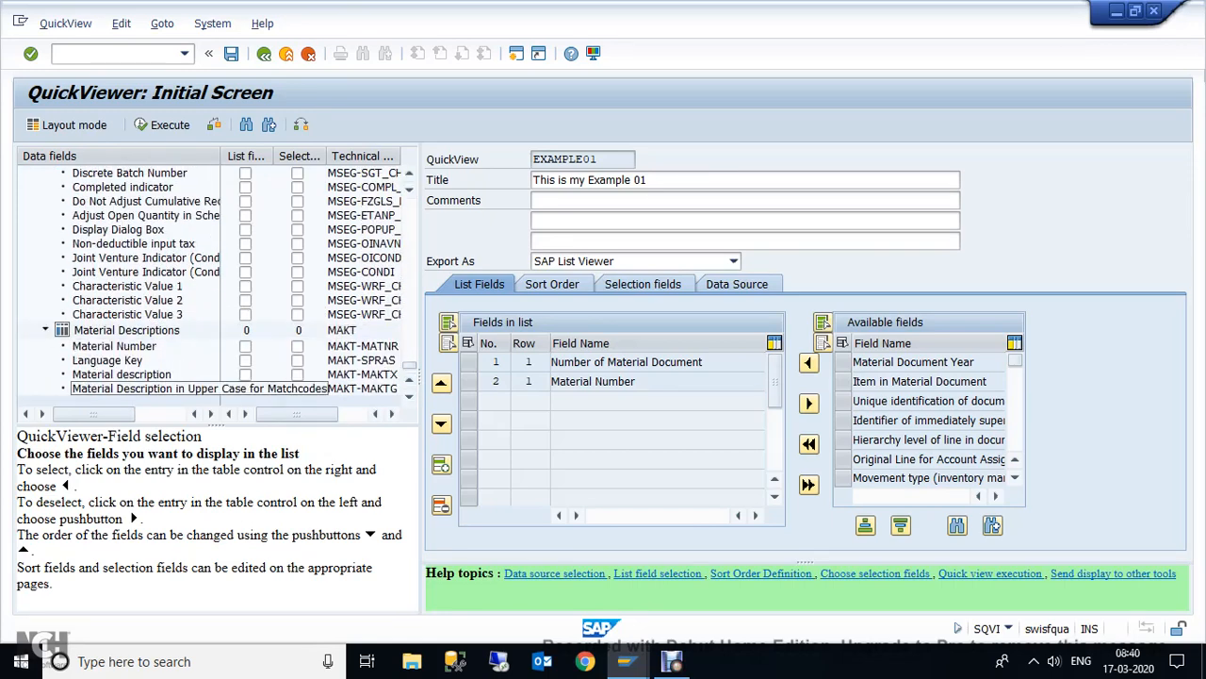
{"action": "left_click", "coordinate": [245, 375]}
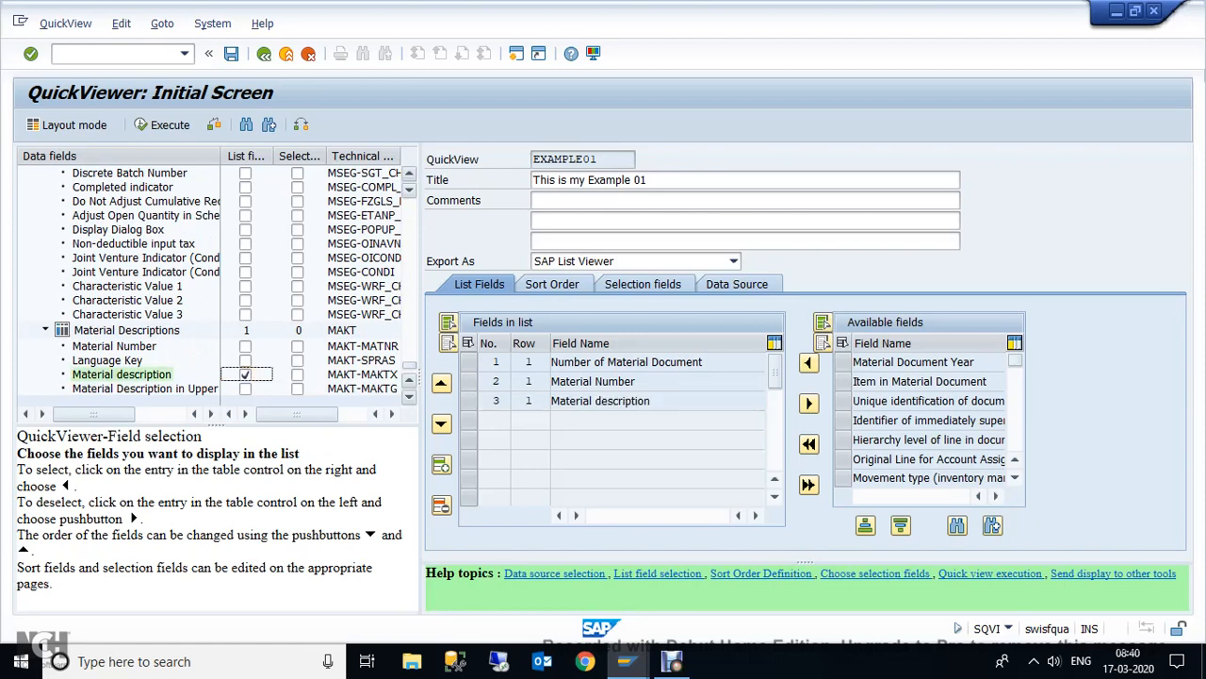
Mark Plant, Storage location and Batch Number in the MSEG table as both list and selection fields
{"action": "scroll", "coordinate": [217, 283], "scroll_direction": "up", "scroll_amount": 10}
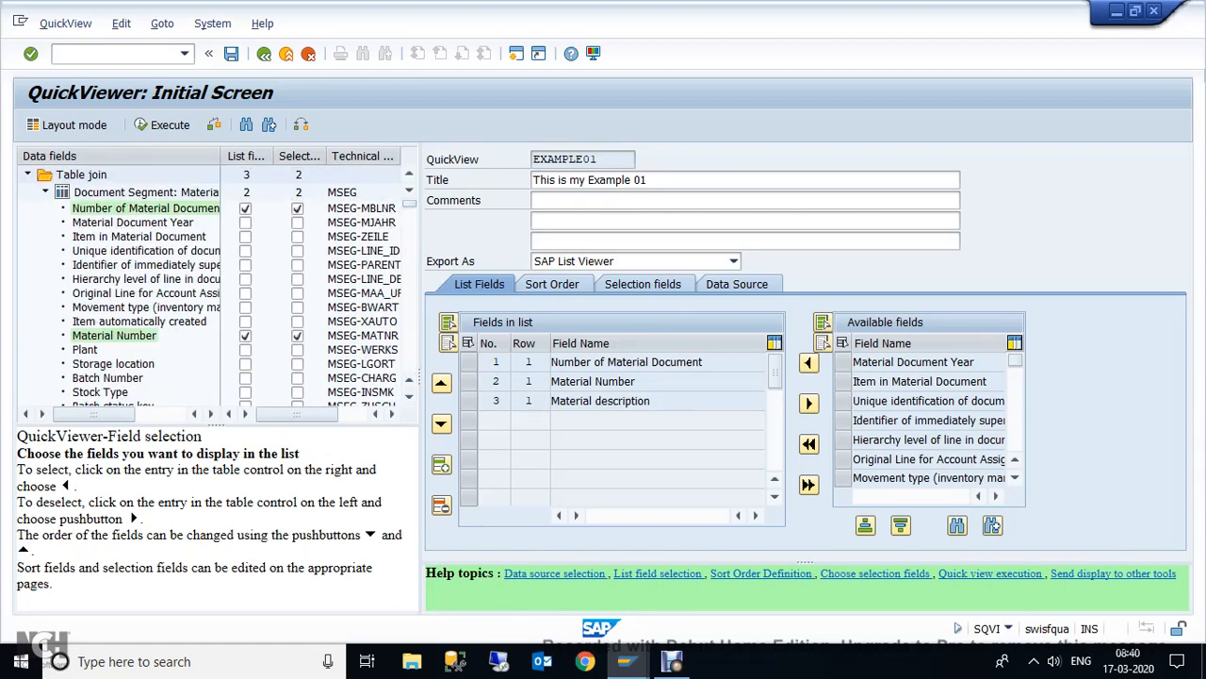
{"action": "left_click", "coordinate": [245, 350]}
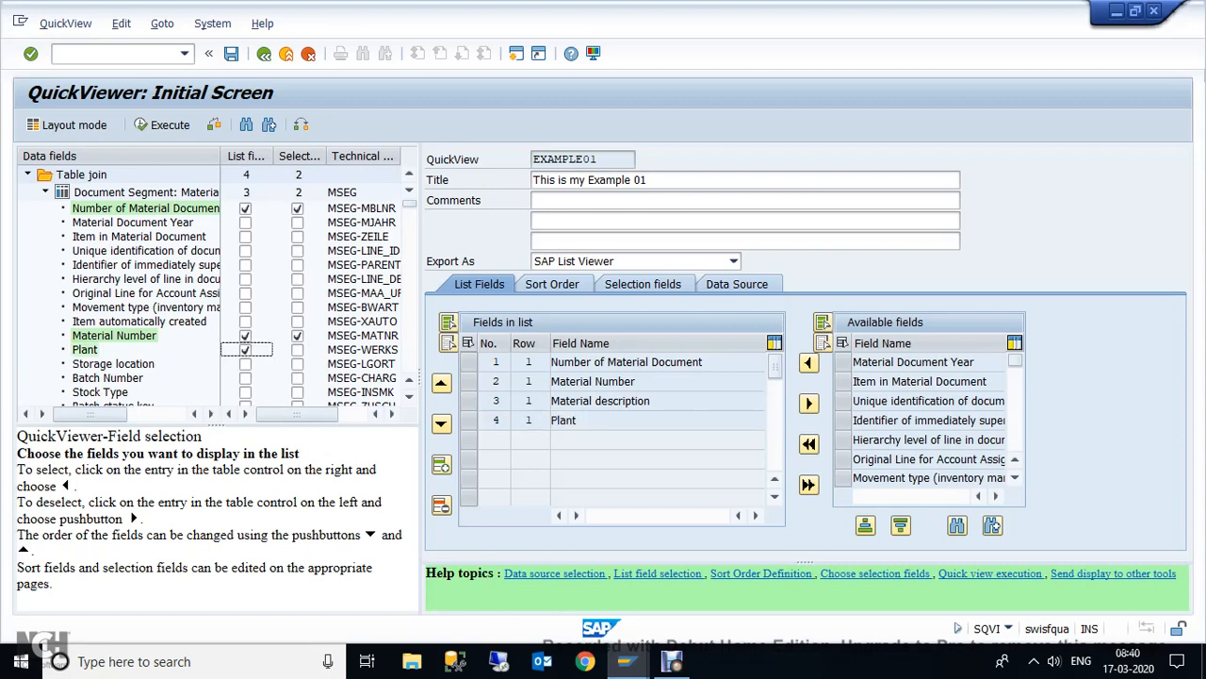
{"action": "left_click", "coordinate": [297, 350]}
{"action": "left_click", "coordinate": [245, 363]}
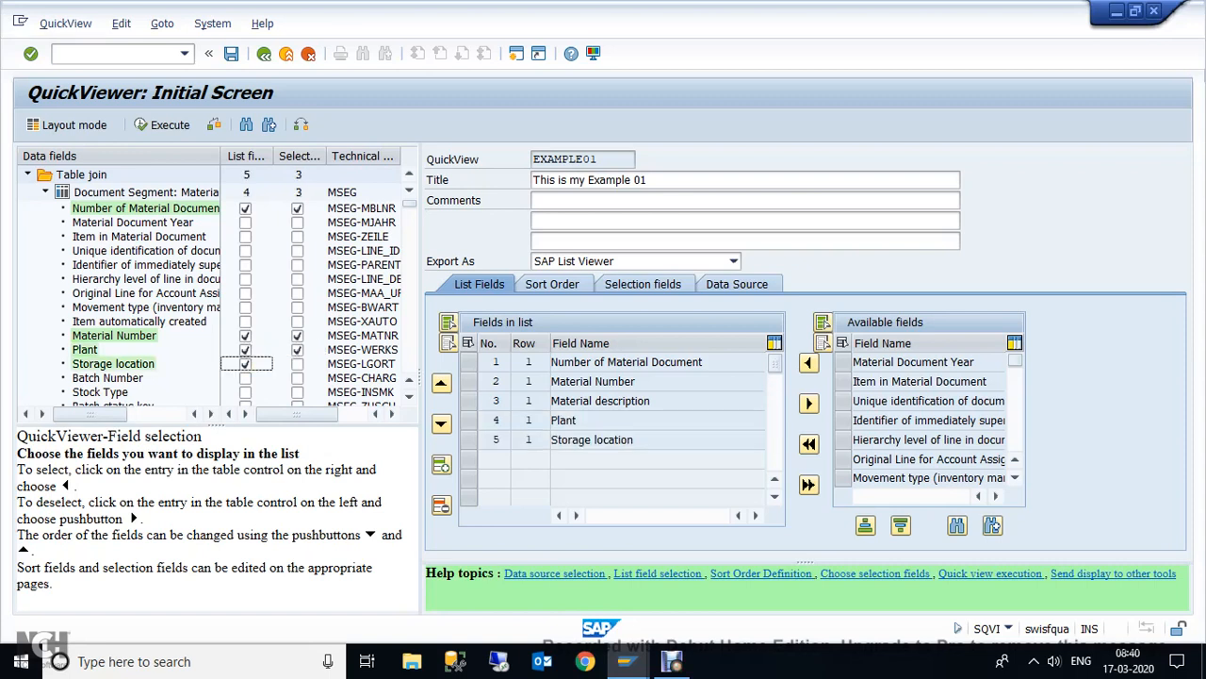
{"action": "left_click", "coordinate": [297, 364]}
{"action": "left_click", "coordinate": [245, 378]}
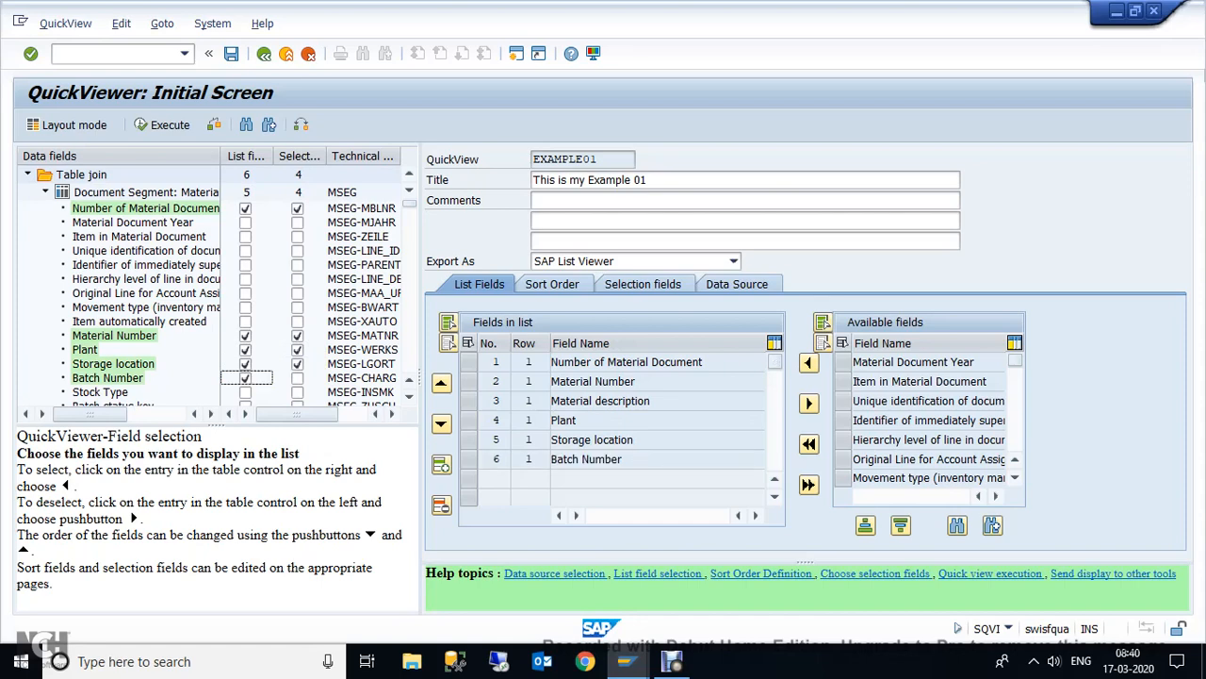
{"action": "left_click", "coordinate": [298, 378]}
Add the MSEG Quantity field (MSEG-MENGE) as a list field only
{"action": "scroll", "coordinate": [298, 377], "scroll_direction": "down", "scroll_amount": 1}
{"action": "scroll", "coordinate": [210, 283], "scroll_direction": "down", "scroll_amount": 7}
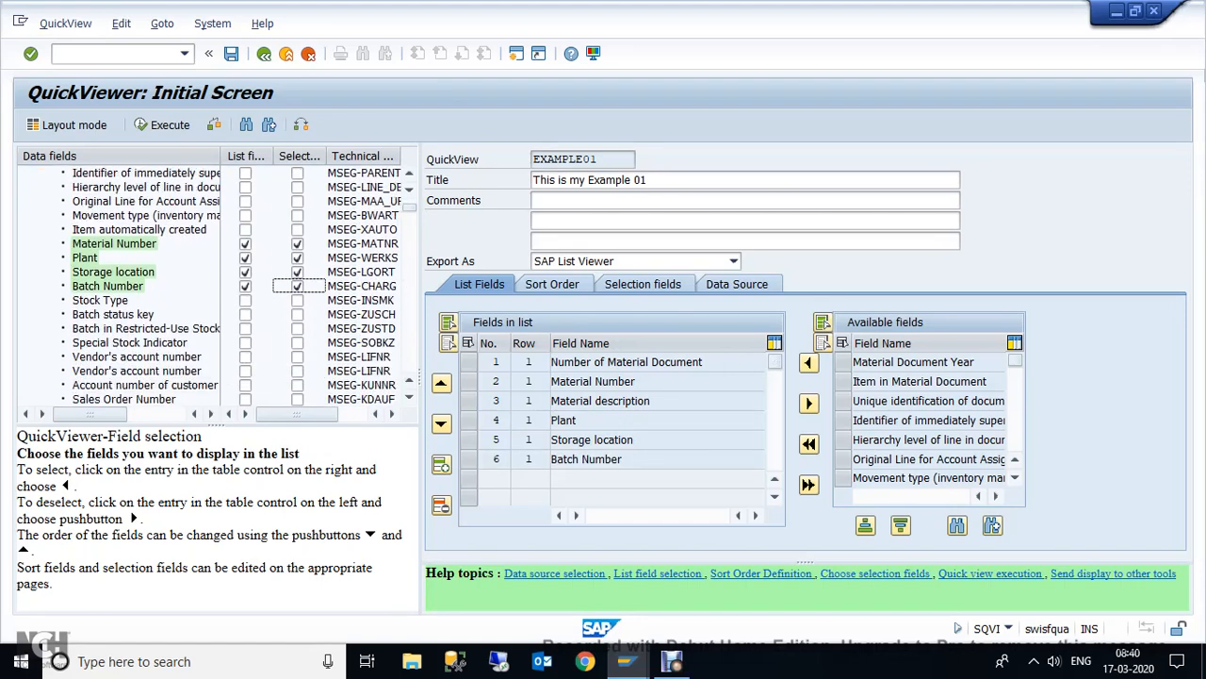
{"action": "scroll", "coordinate": [210, 283], "scroll_direction": "down", "scroll_amount": 4}
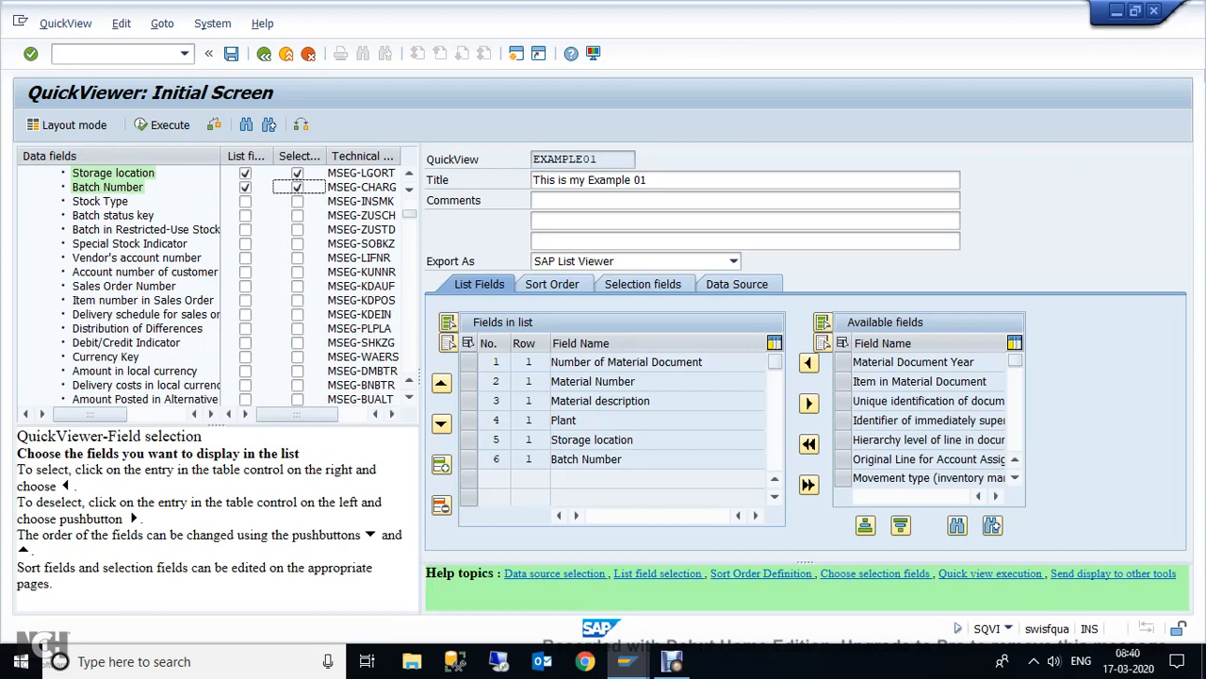
{"action": "scroll", "coordinate": [210, 283], "scroll_direction": "down", "scroll_amount": 2}
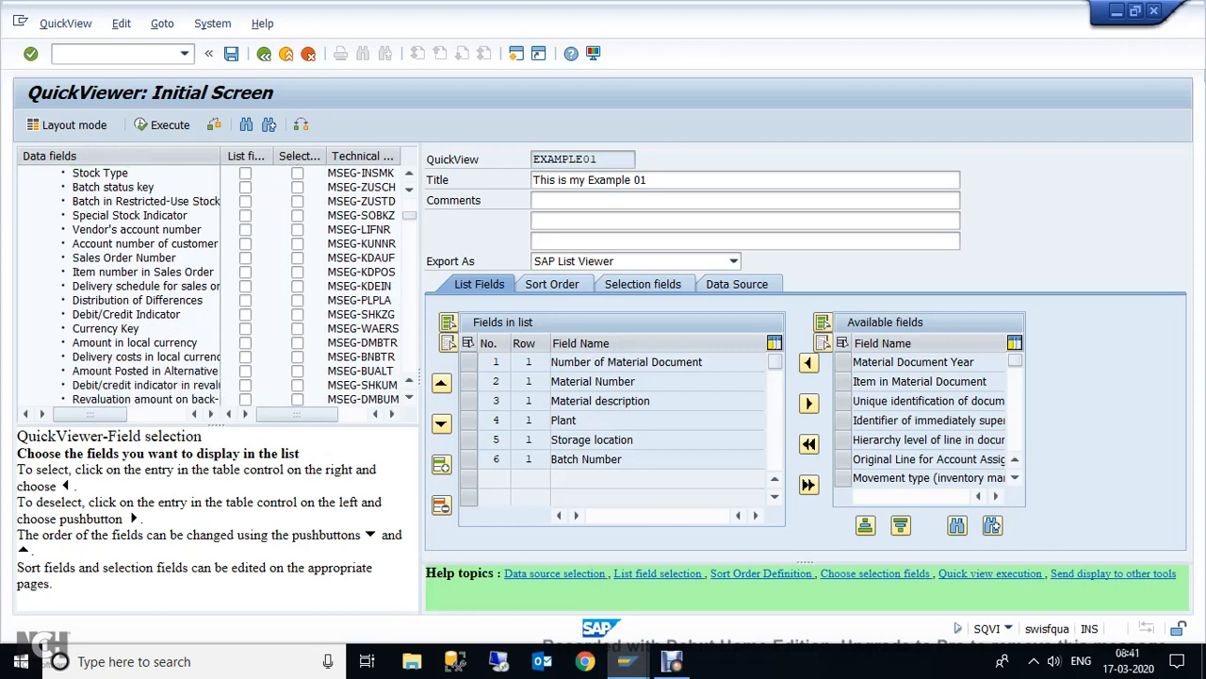
{"action": "scroll", "coordinate": [210, 283], "scroll_direction": "down", "scroll_amount": 3}
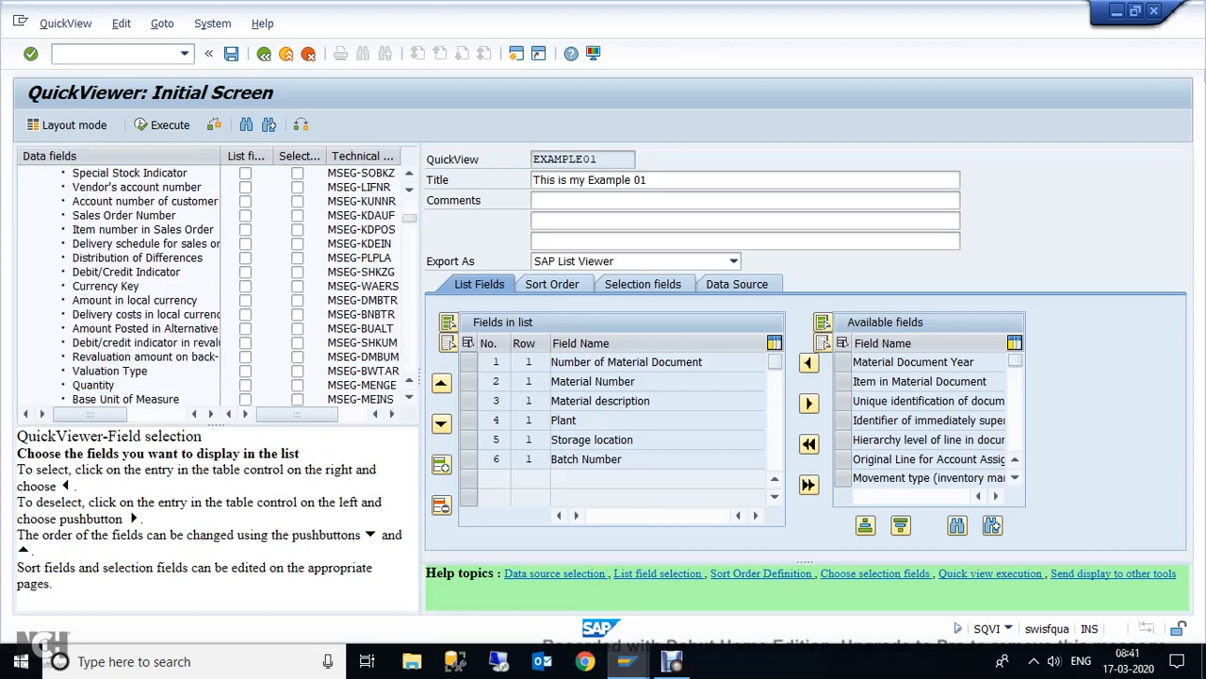
{"action": "scroll", "coordinate": [211, 282], "scroll_direction": "down", "scroll_amount": 2}
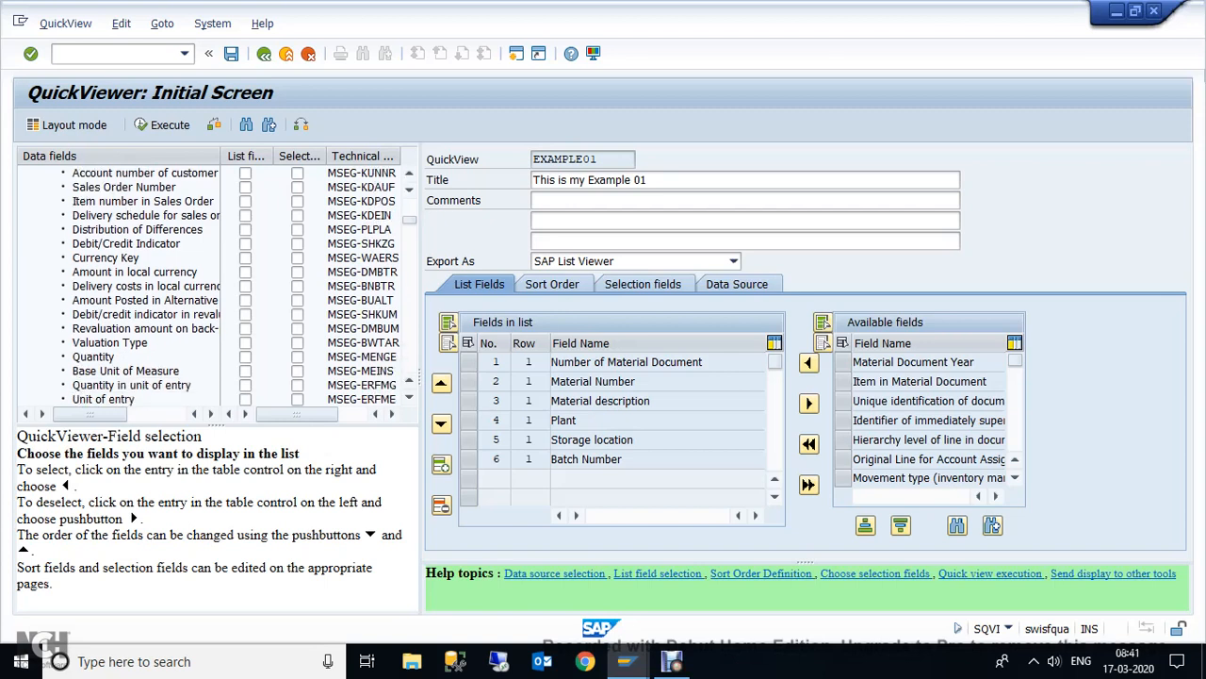
{"action": "left_click", "coordinate": [245, 356]}
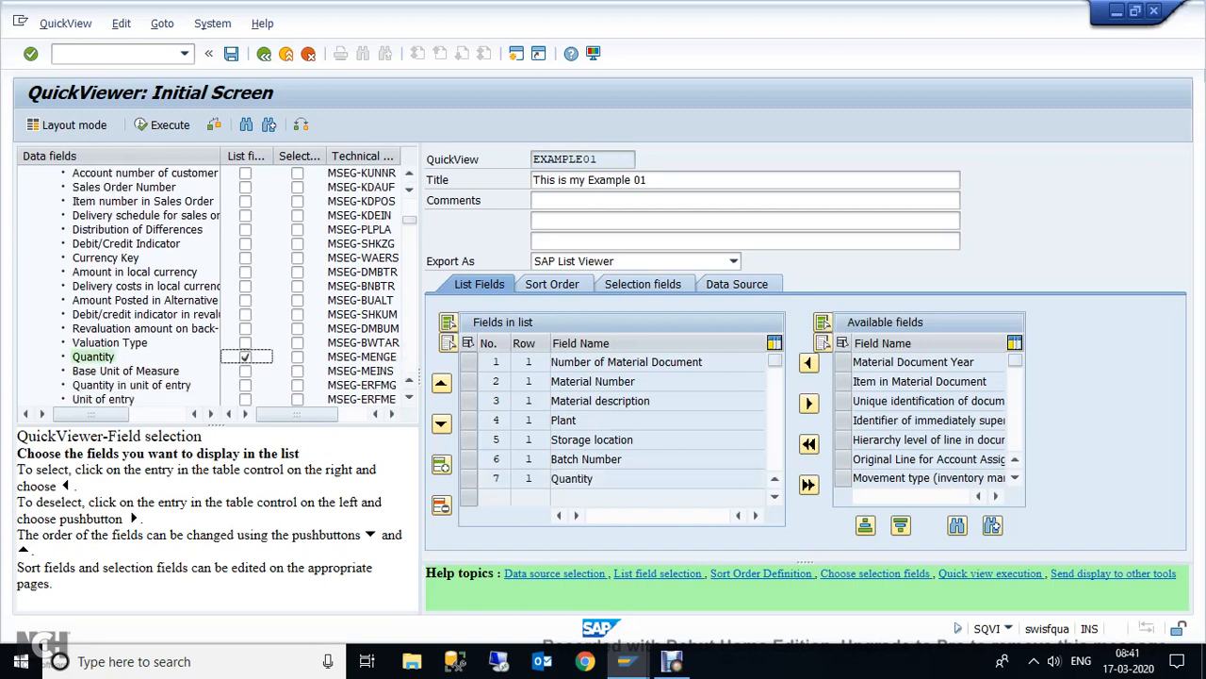
Look through the MSEG data fields below Quantity for further fields to include in the report
{"action": "scroll", "coordinate": [210, 283], "scroll_direction": "down", "scroll_amount": 2}
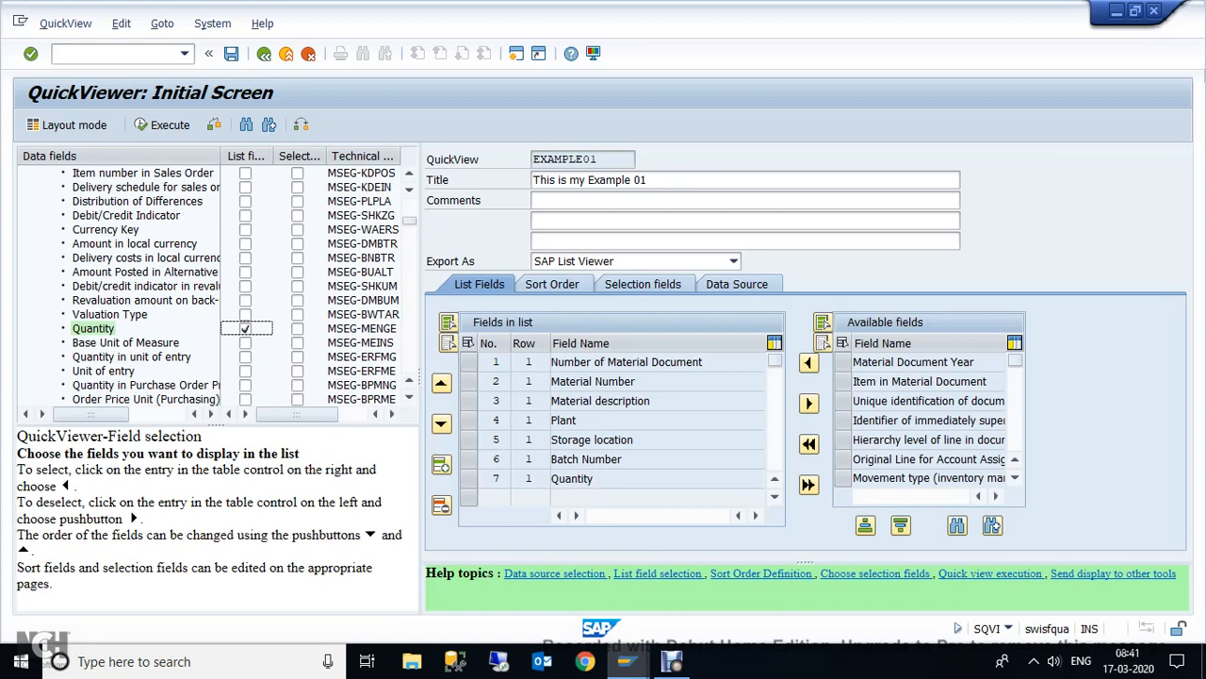
{"action": "scroll", "coordinate": [210, 282], "scroll_direction": "down", "scroll_amount": 2}
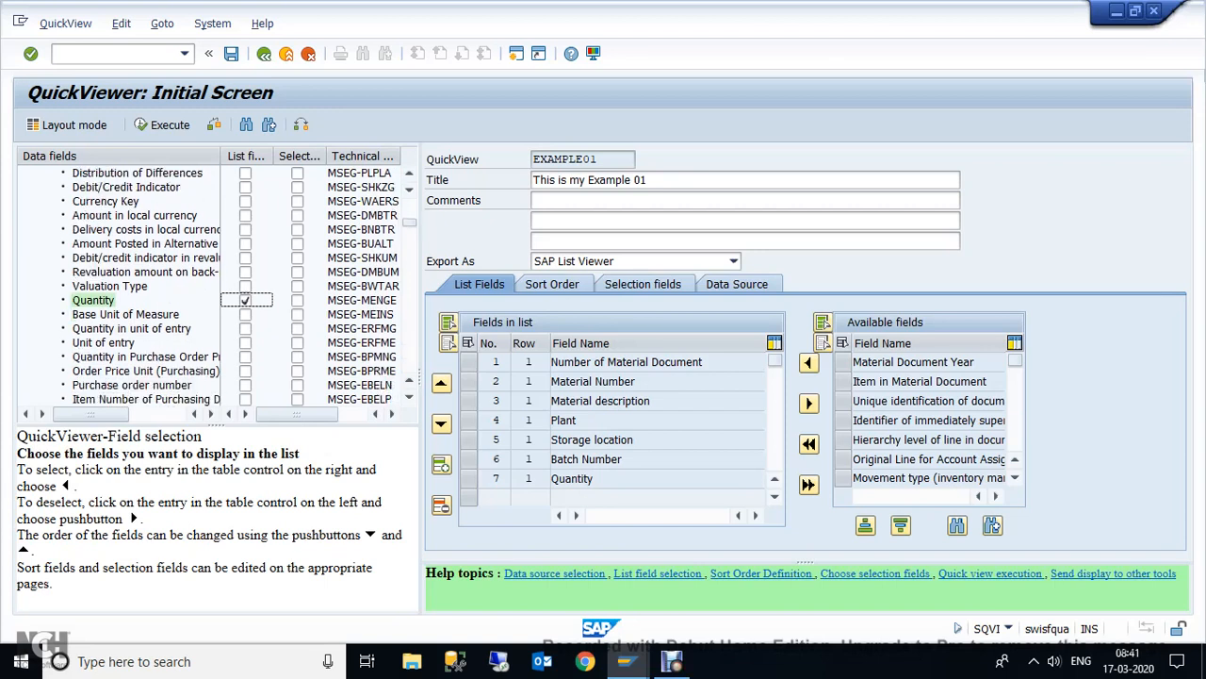
{"action": "scroll", "coordinate": [211, 283], "scroll_direction": "down", "scroll_amount": 4}
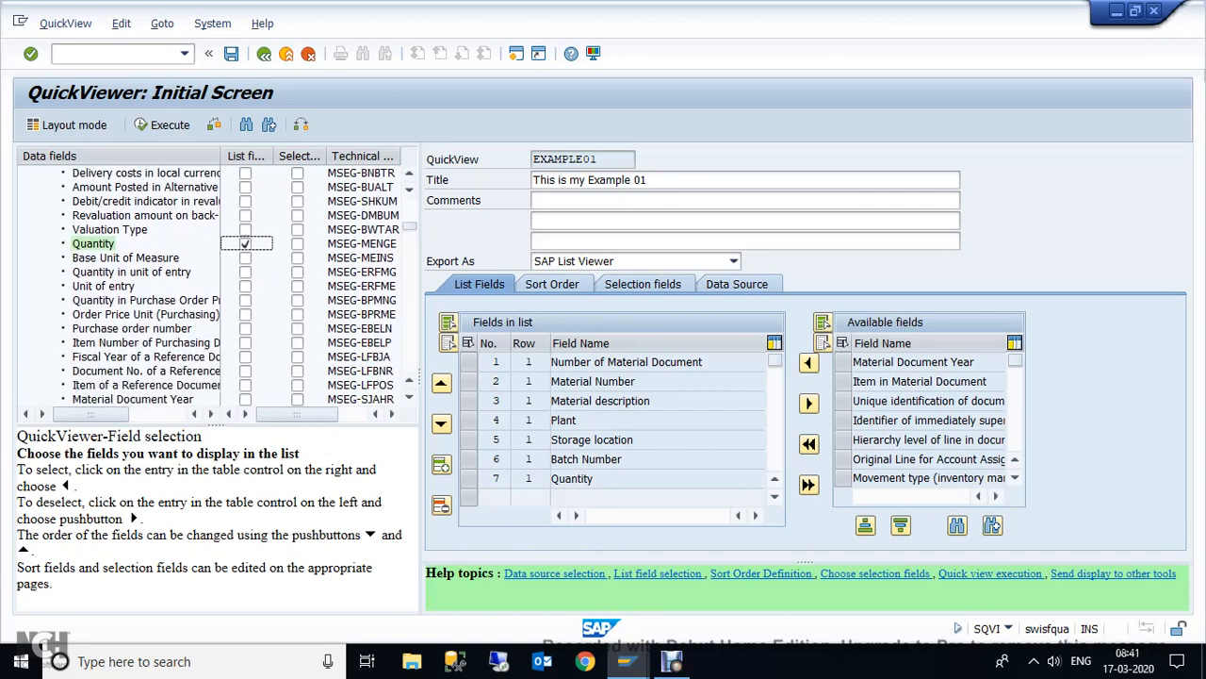
{"action": "scroll", "coordinate": [210, 283], "scroll_direction": "down", "scroll_amount": 1}
{"action": "scroll", "coordinate": [211, 283], "scroll_direction": "down", "scroll_amount": 6}
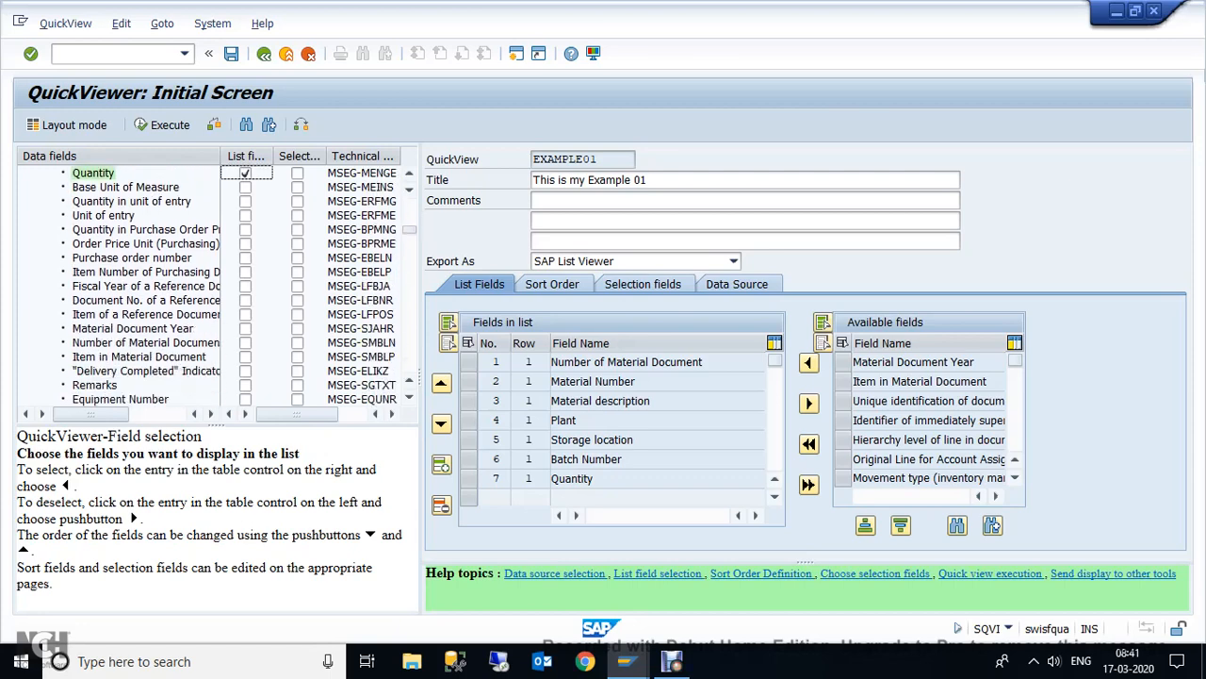
{"action": "scroll", "coordinate": [211, 283], "scroll_direction": "down", "scroll_amount": 7}
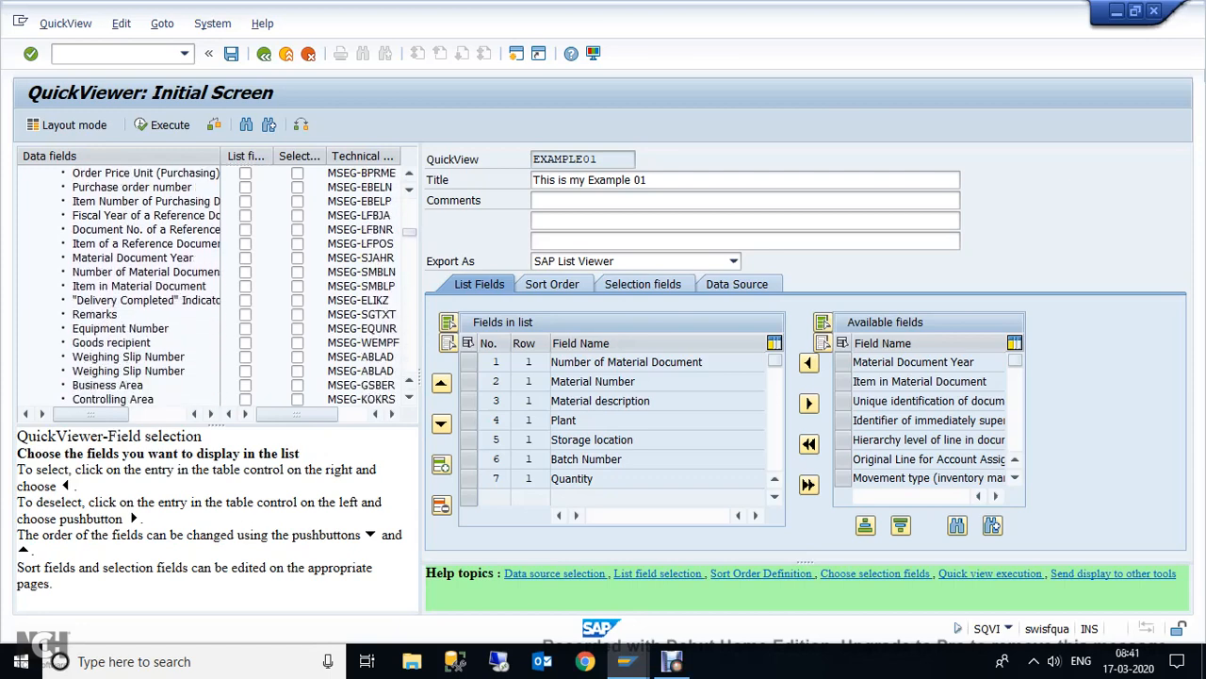
{"action": "scroll", "coordinate": [210, 283], "scroll_direction": "down", "scroll_amount": 5}
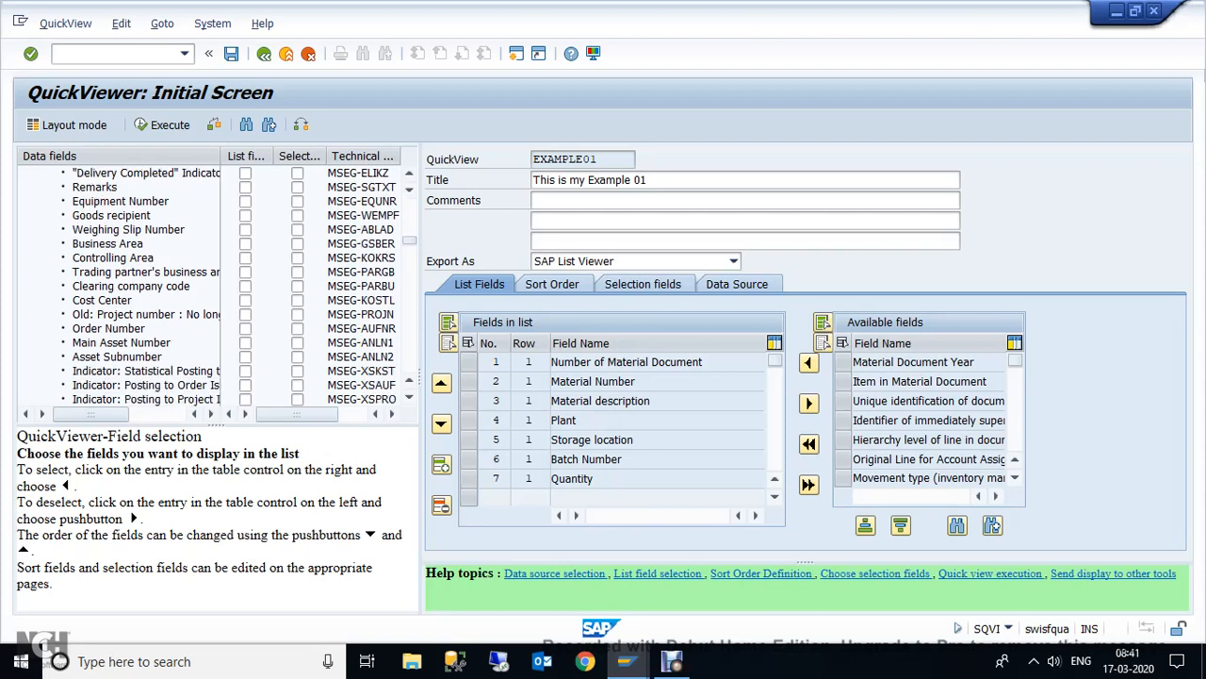
{"action": "scroll", "coordinate": [210, 283], "scroll_direction": "down", "scroll_amount": 5}
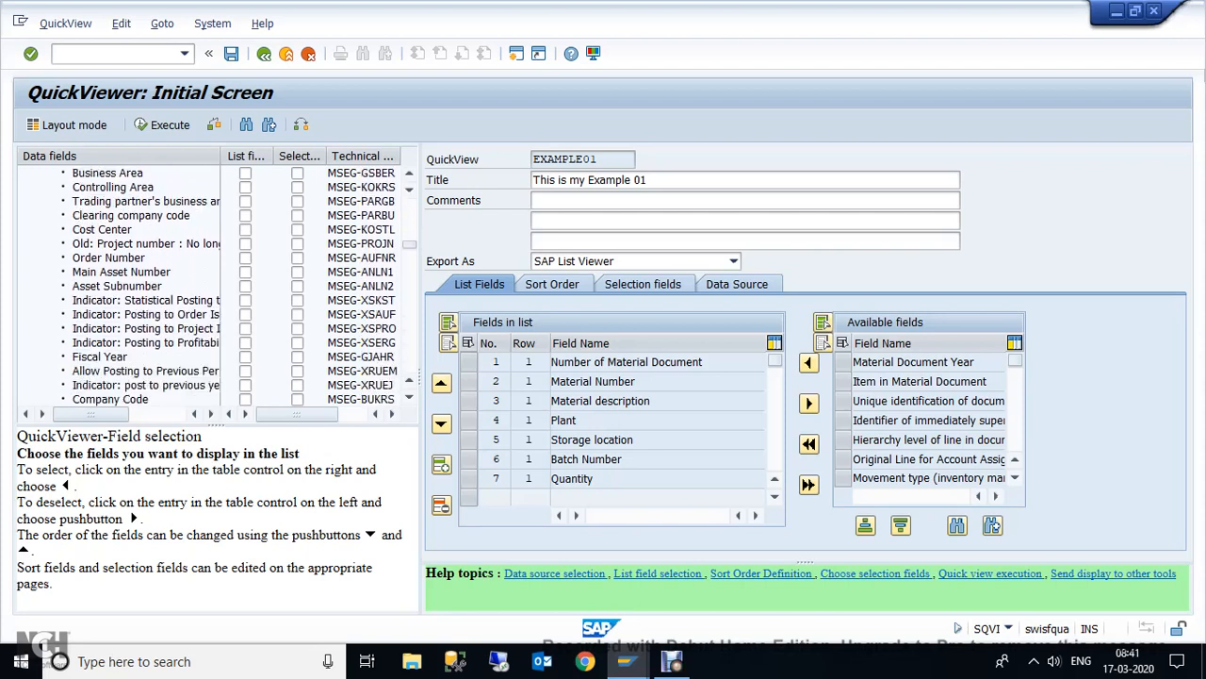
{"action": "scroll", "coordinate": [210, 283], "scroll_direction": "down", "scroll_amount": 2}
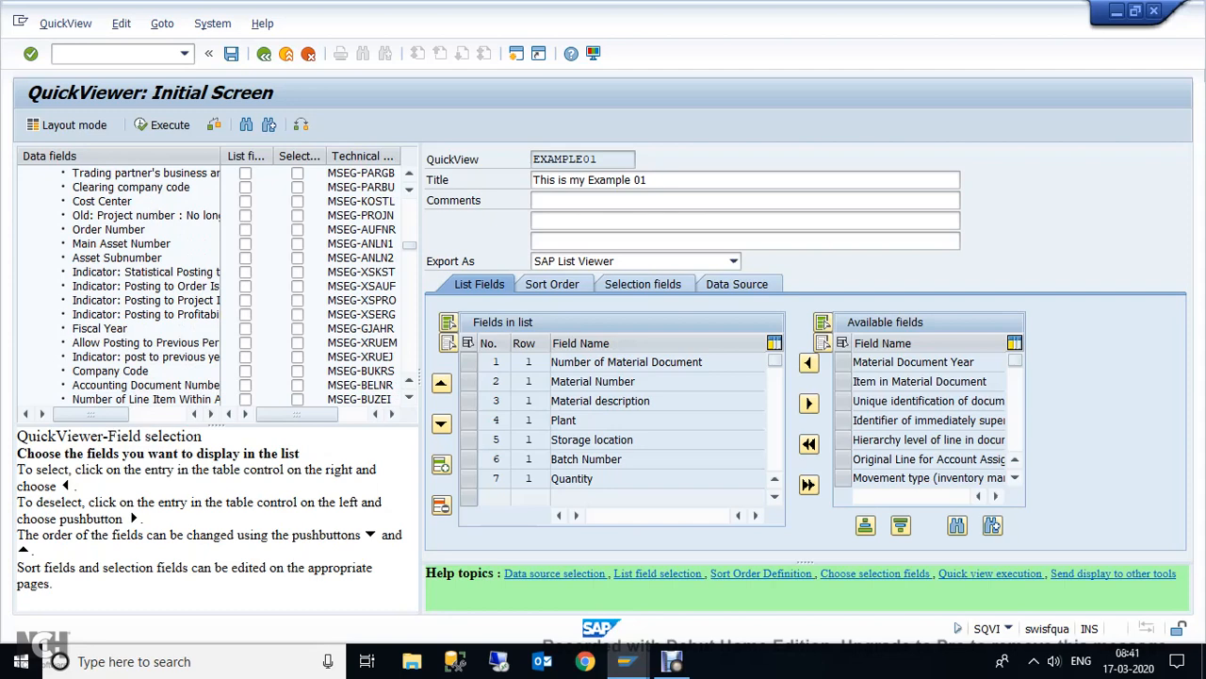
{"action": "scroll", "coordinate": [210, 282], "scroll_direction": "down", "scroll_amount": 4}
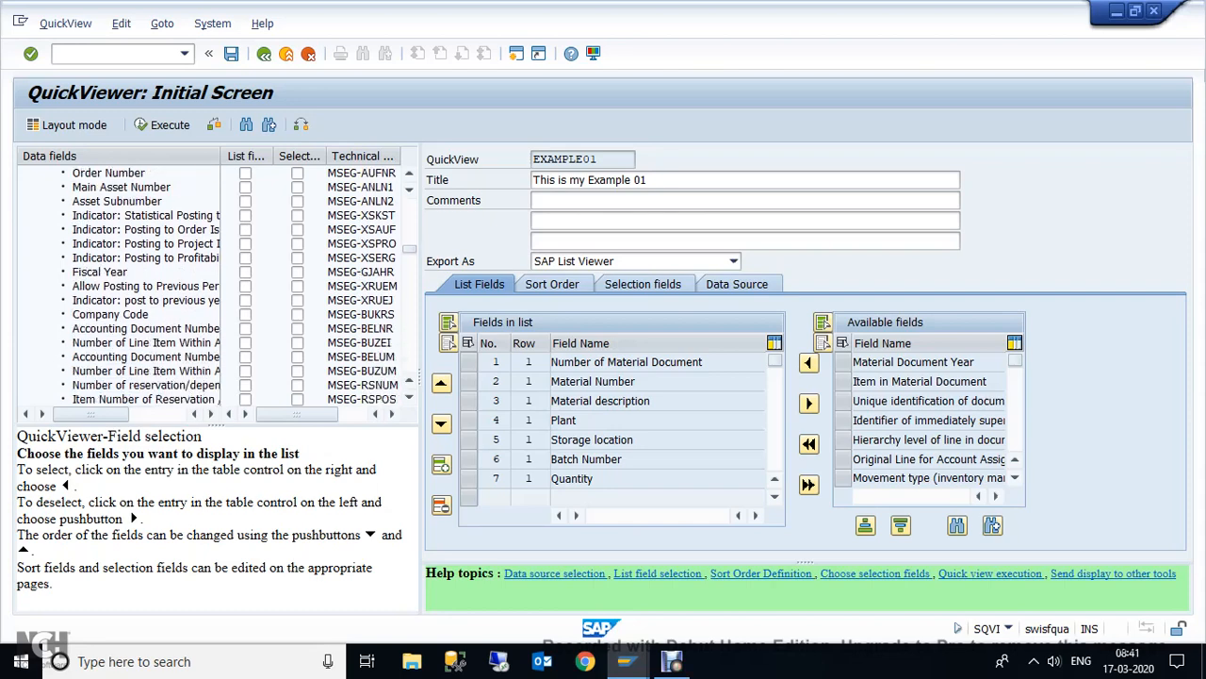
{"action": "scroll", "coordinate": [210, 282], "scroll_direction": "down", "scroll_amount": 3}
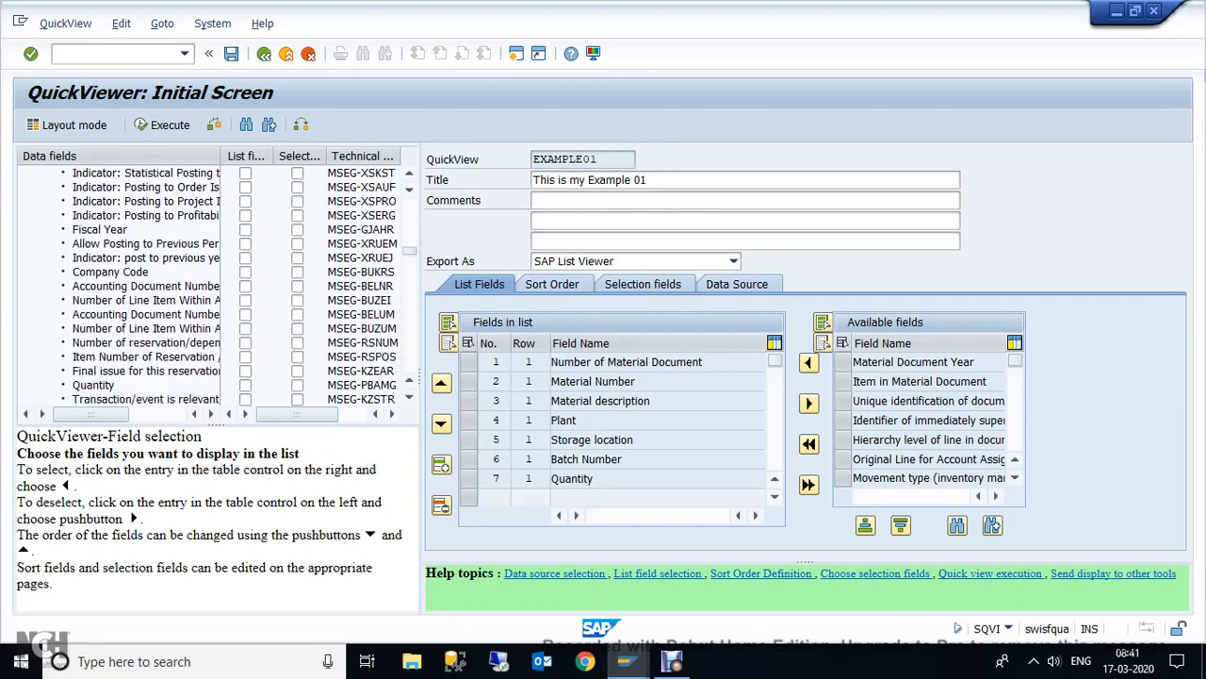
{"action": "scroll", "coordinate": [210, 283], "scroll_direction": "down", "scroll_amount": 6}
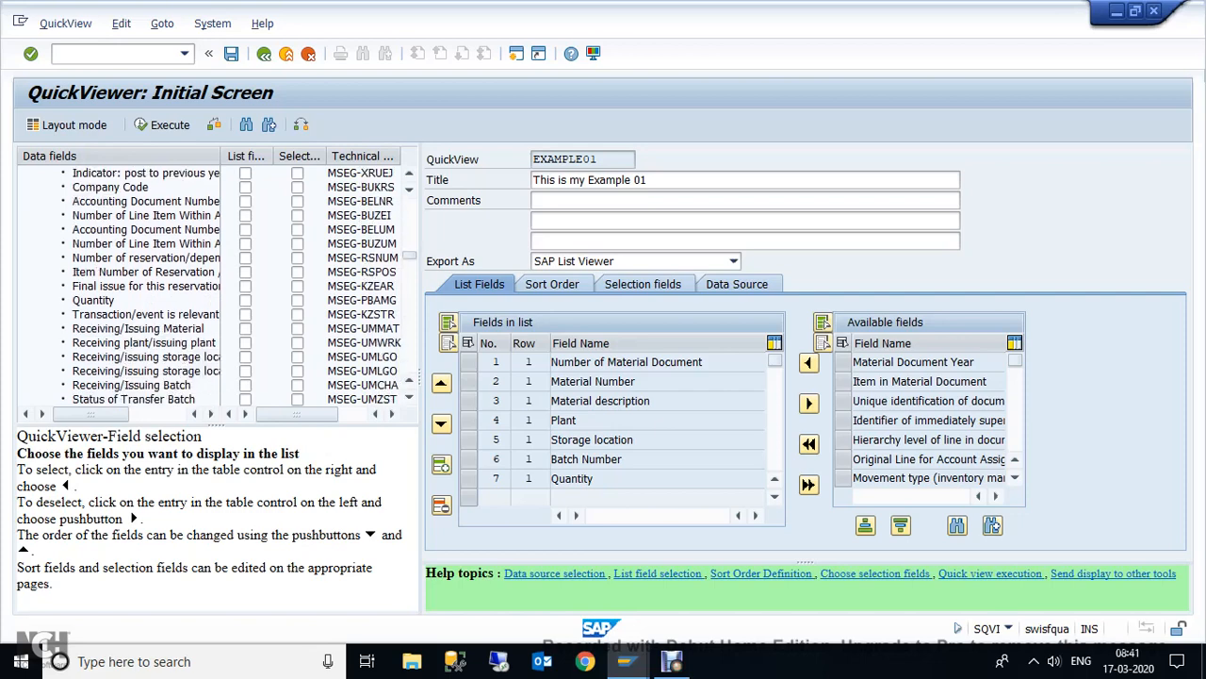
{"action": "scroll", "coordinate": [210, 283], "scroll_direction": "down", "scroll_amount": 4}
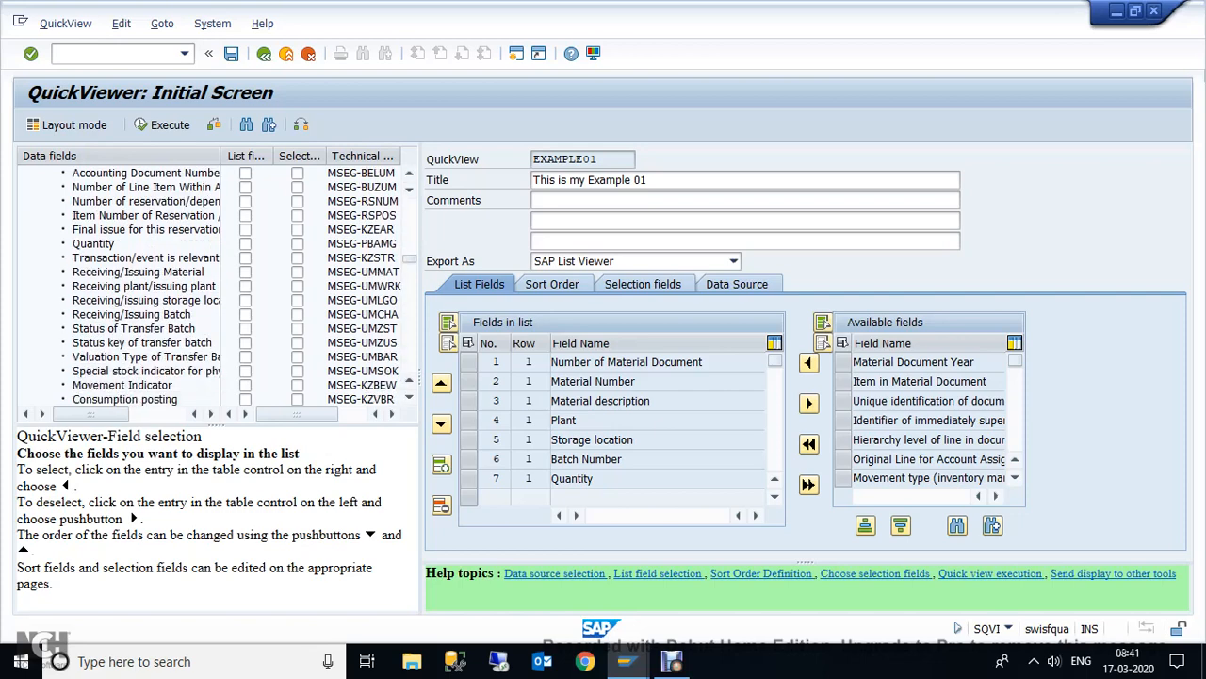
{"action": "scroll", "coordinate": [210, 283], "scroll_direction": "down", "scroll_amount": 2}
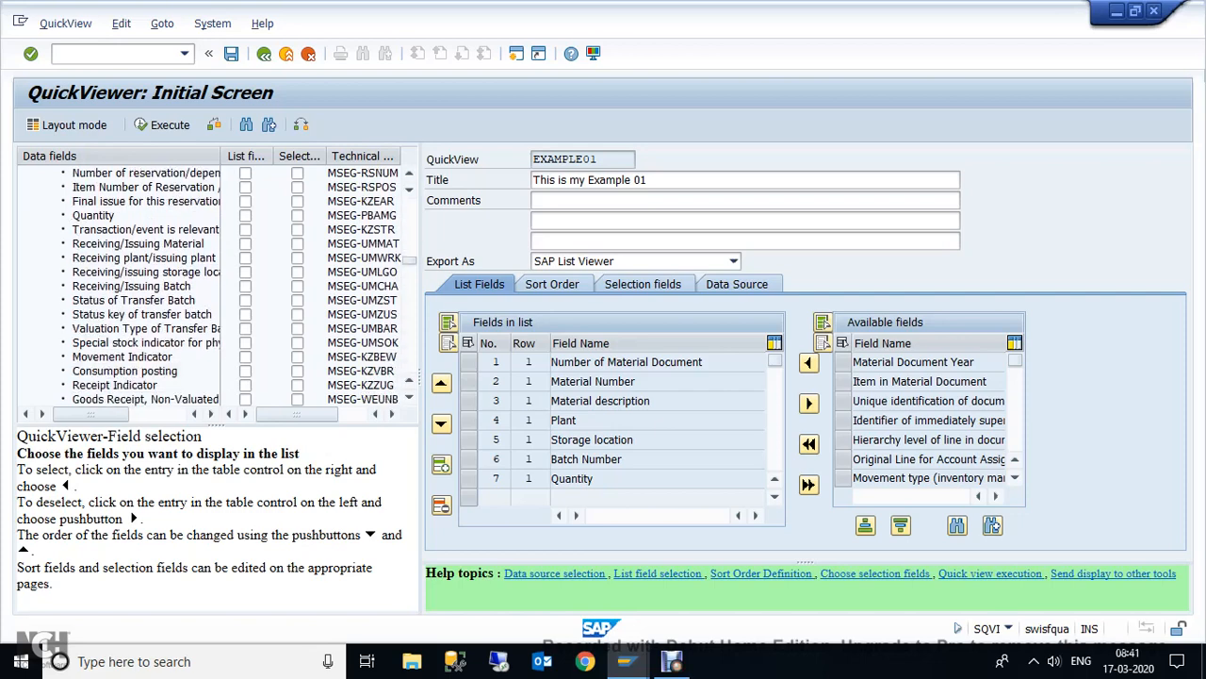
{"action": "scroll", "coordinate": [211, 283], "scroll_direction": "down", "scroll_amount": 1}
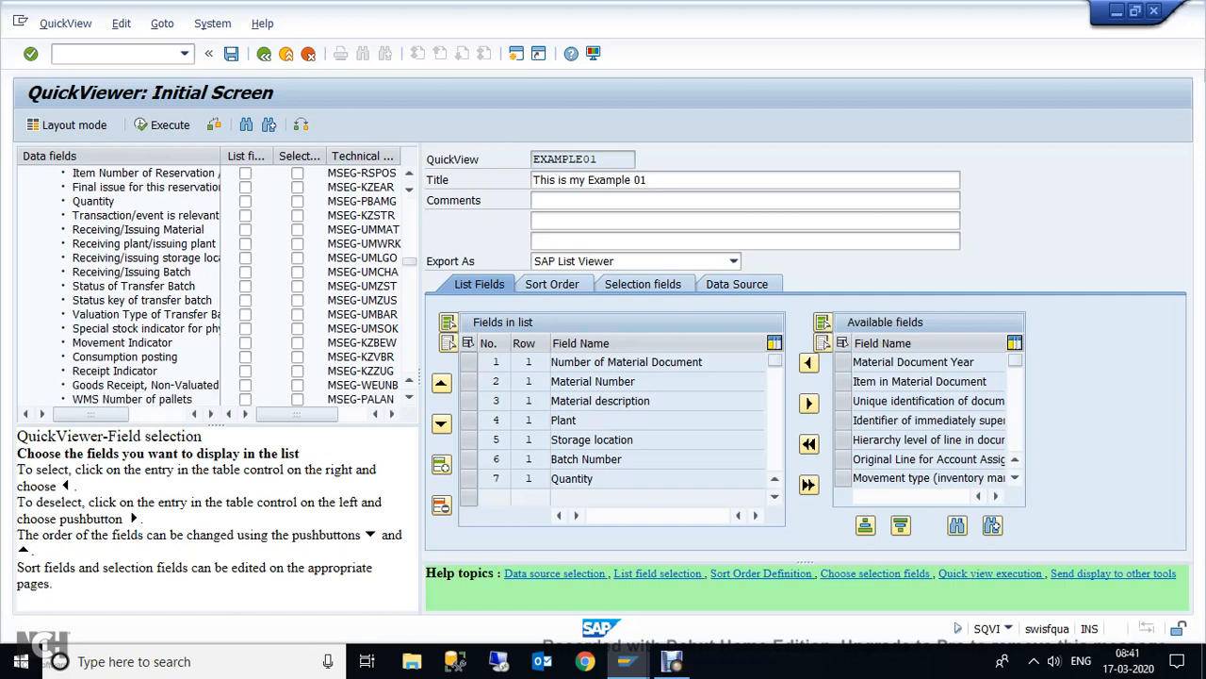
{"action": "scroll", "coordinate": [210, 283], "scroll_direction": "down", "scroll_amount": 2}
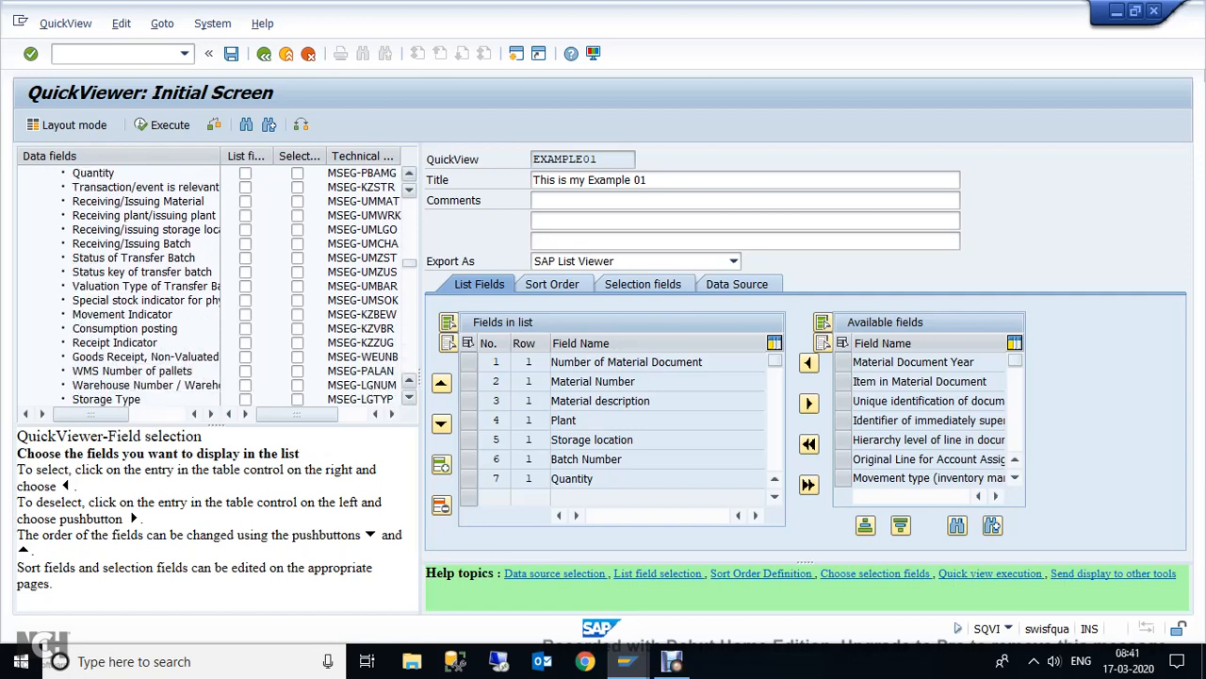
Mark Movement type (inventory management) in the MSEG table as both a list and a selection field
{"action": "scroll", "coordinate": [210, 282], "scroll_direction": "up", "scroll_amount": 10}
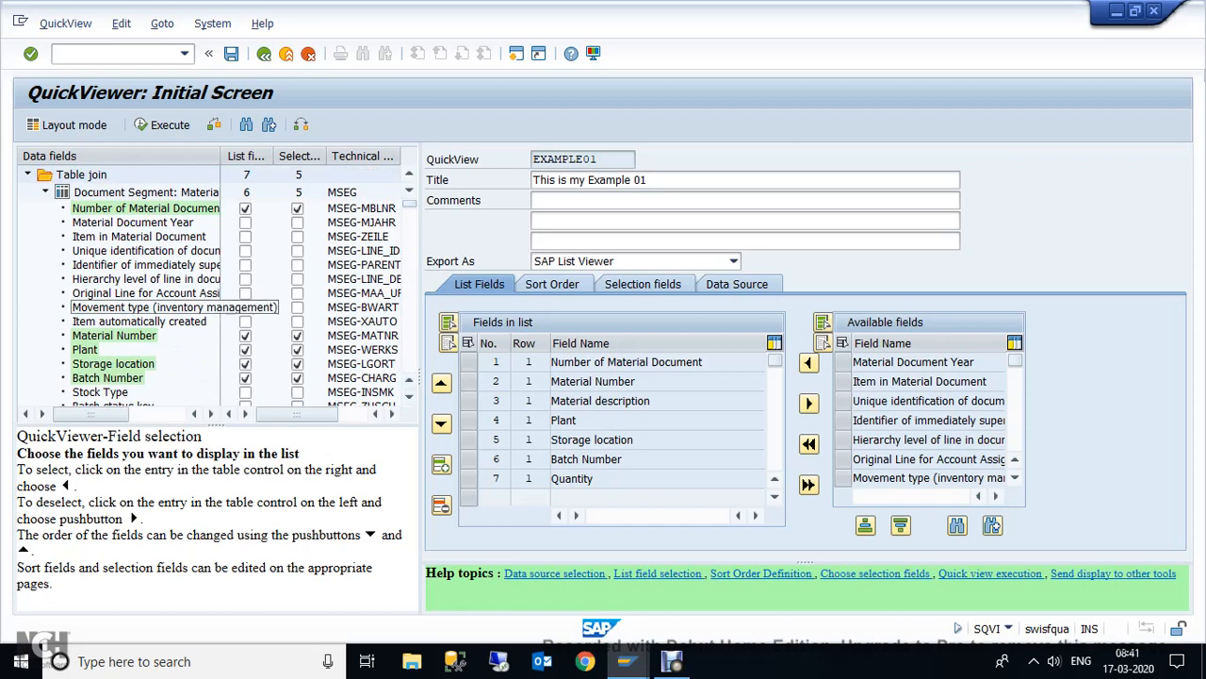
{"action": "left_click", "coordinate": [245, 306]}
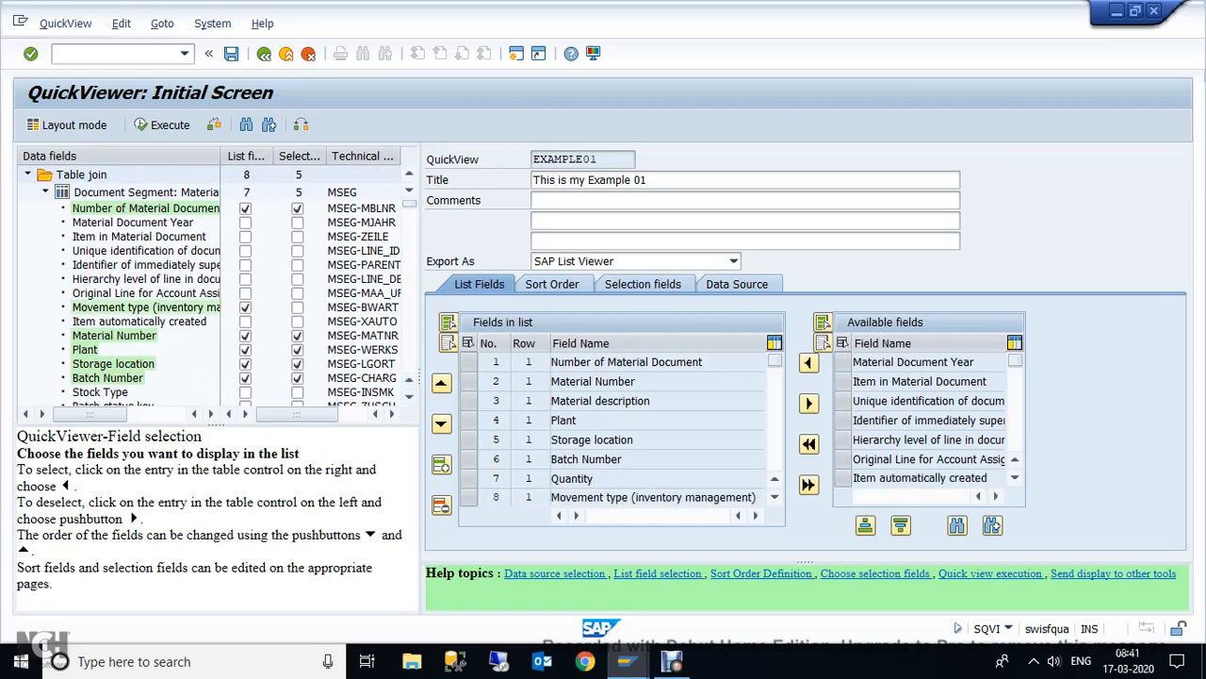
{"action": "left_click", "coordinate": [298, 307]}
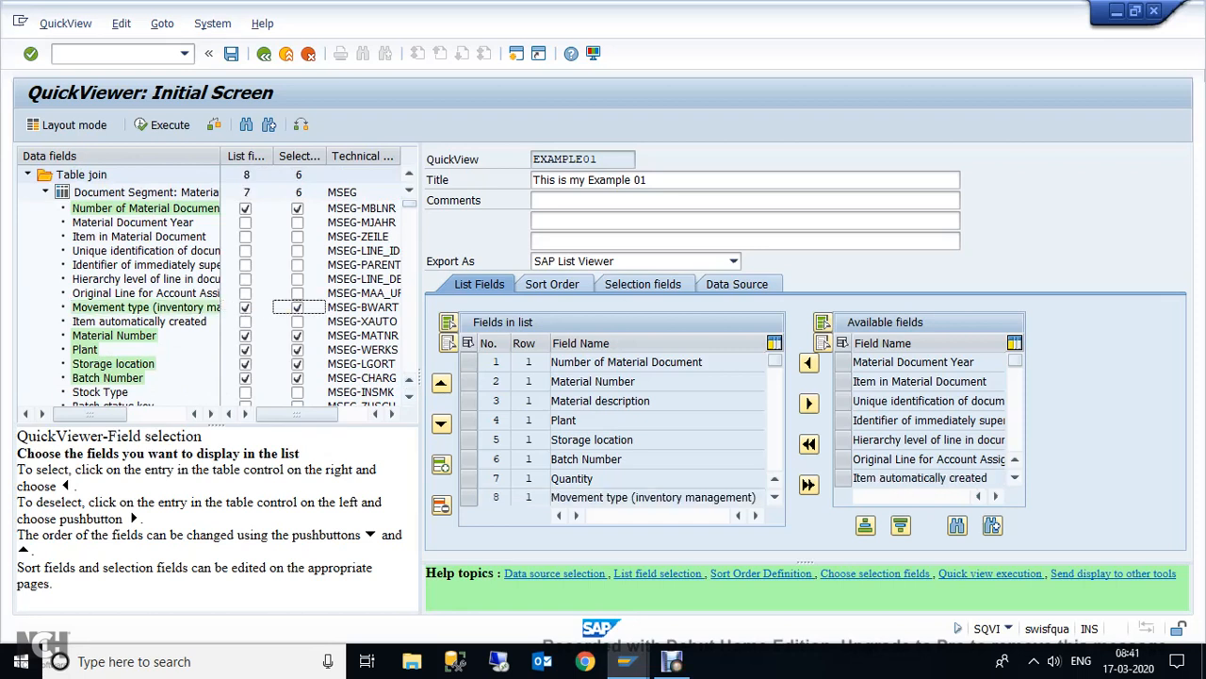
Move Movement type (inventory management) up to position 4 in the list field order, directly before Plant
{"action": "left_click", "coordinate": [775, 497]}
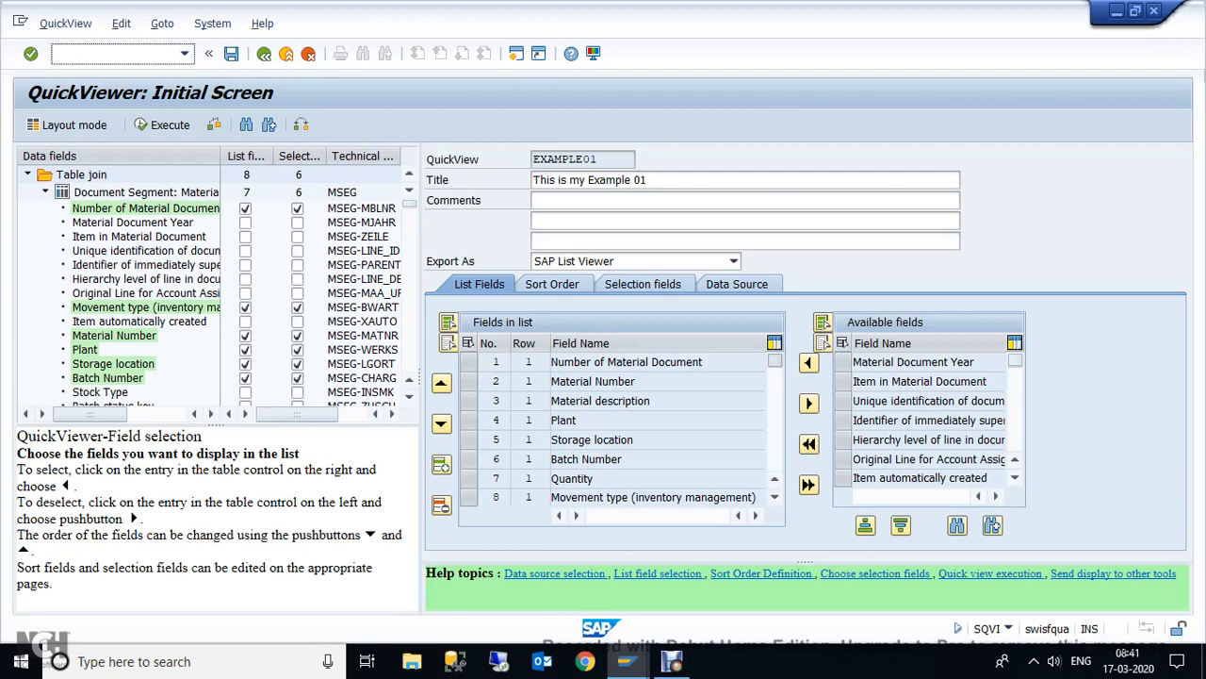
{"action": "left_click_drag", "start_coordinate": [775, 361], "coordinate": [774, 462]}
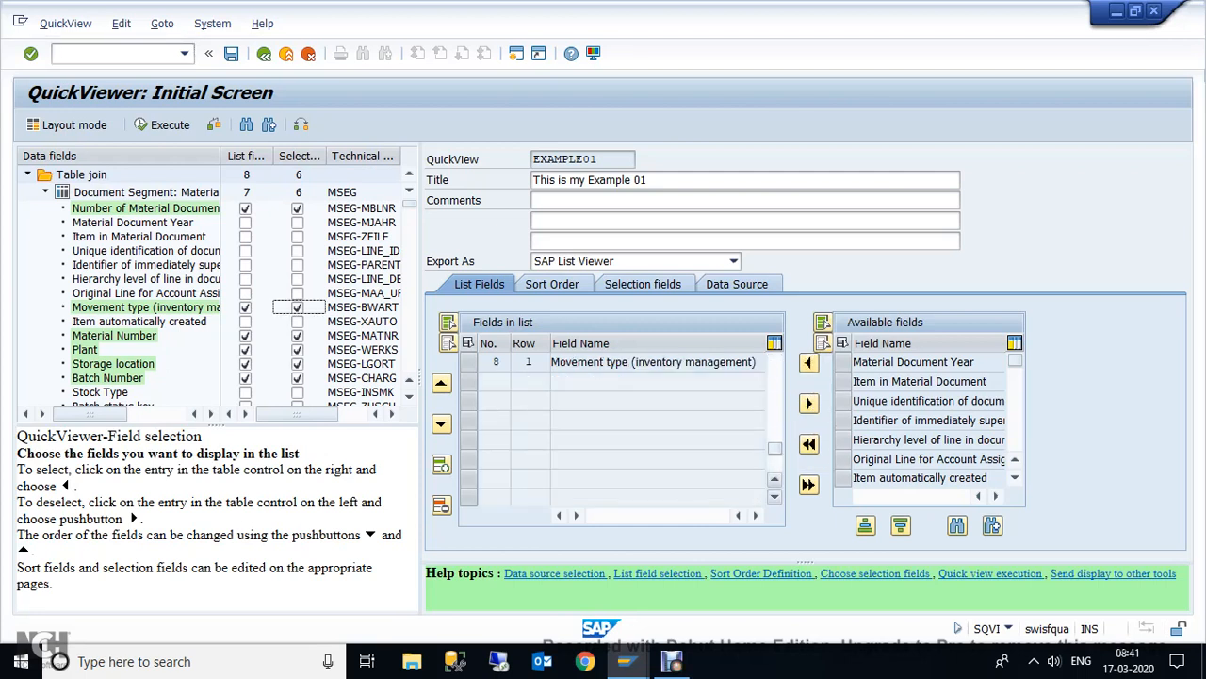
{"action": "left_click_drag", "start_coordinate": [775, 448], "coordinate": [774, 425]}
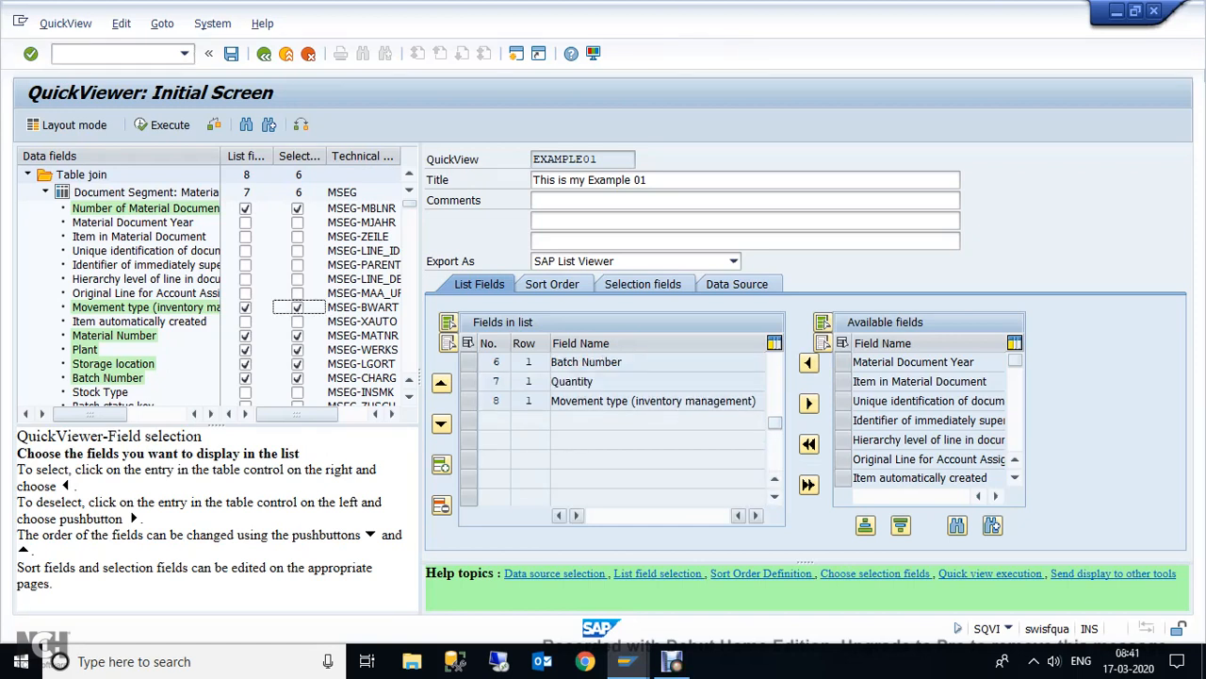
{"action": "left_click", "coordinate": [469, 401]}
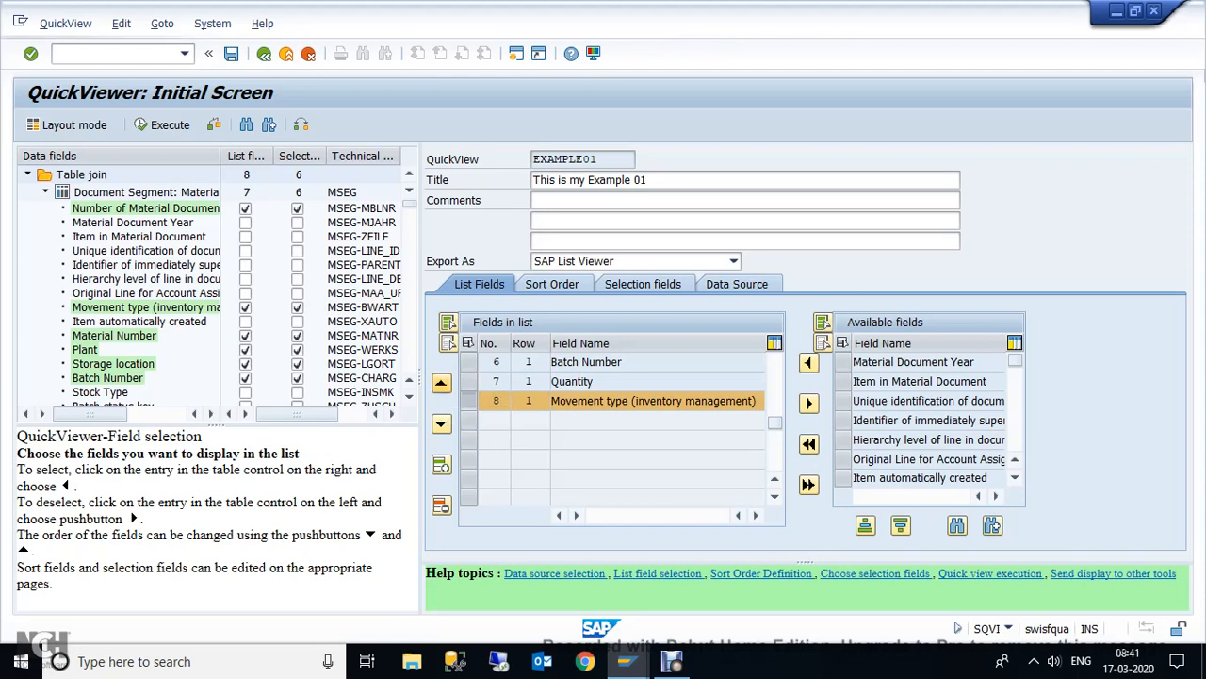
{"action": "left_click", "coordinate": [440, 382]}
{"action": "left_click", "coordinate": [440, 381]}
{"action": "left_click", "coordinate": [441, 382]}
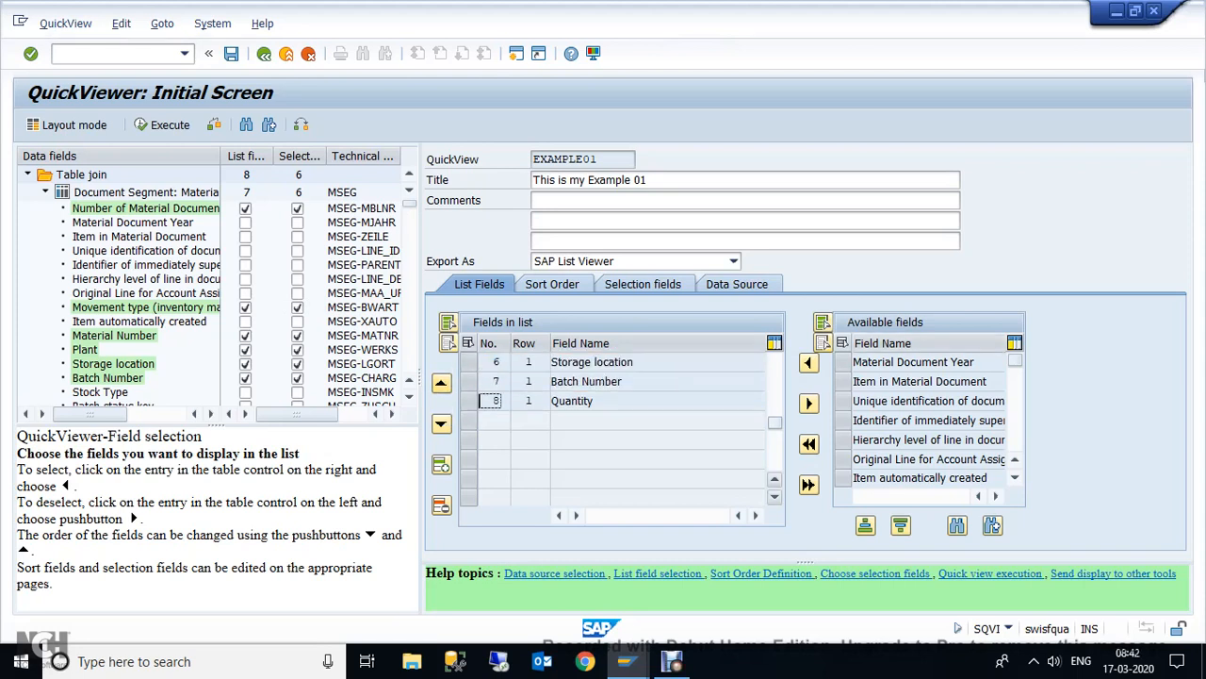
{"action": "left_click_drag", "start_coordinate": [775, 423], "coordinate": [774, 403]}
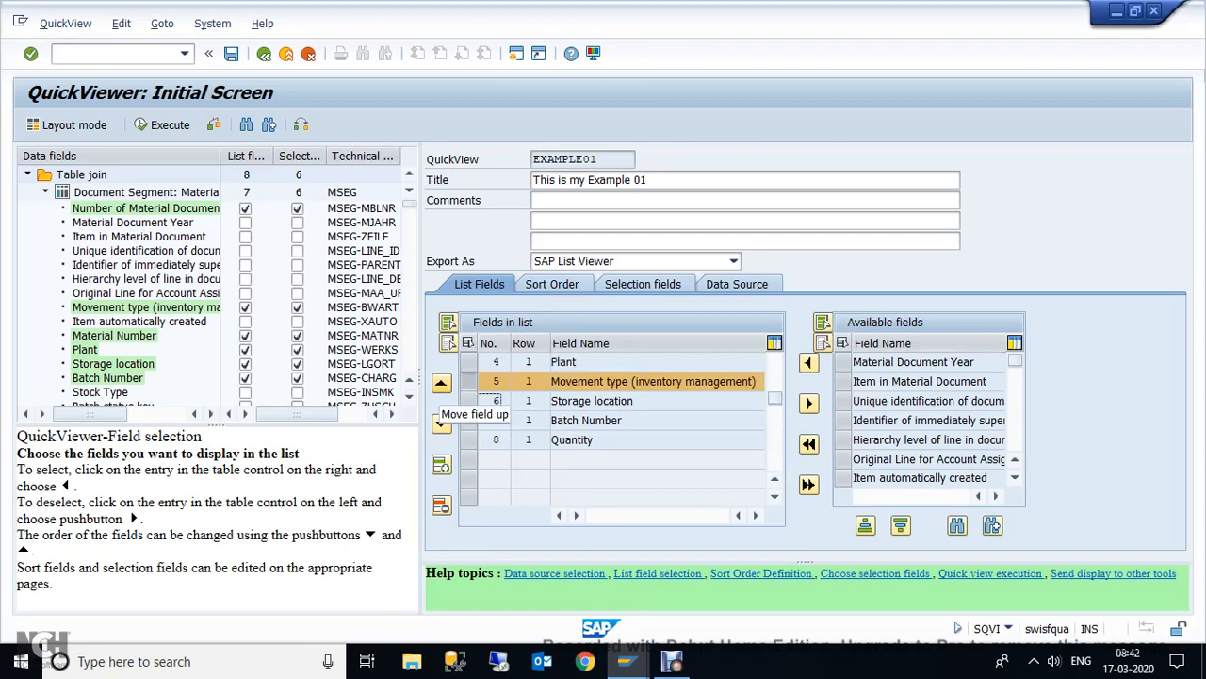
{"action": "left_click", "coordinate": [441, 382]}
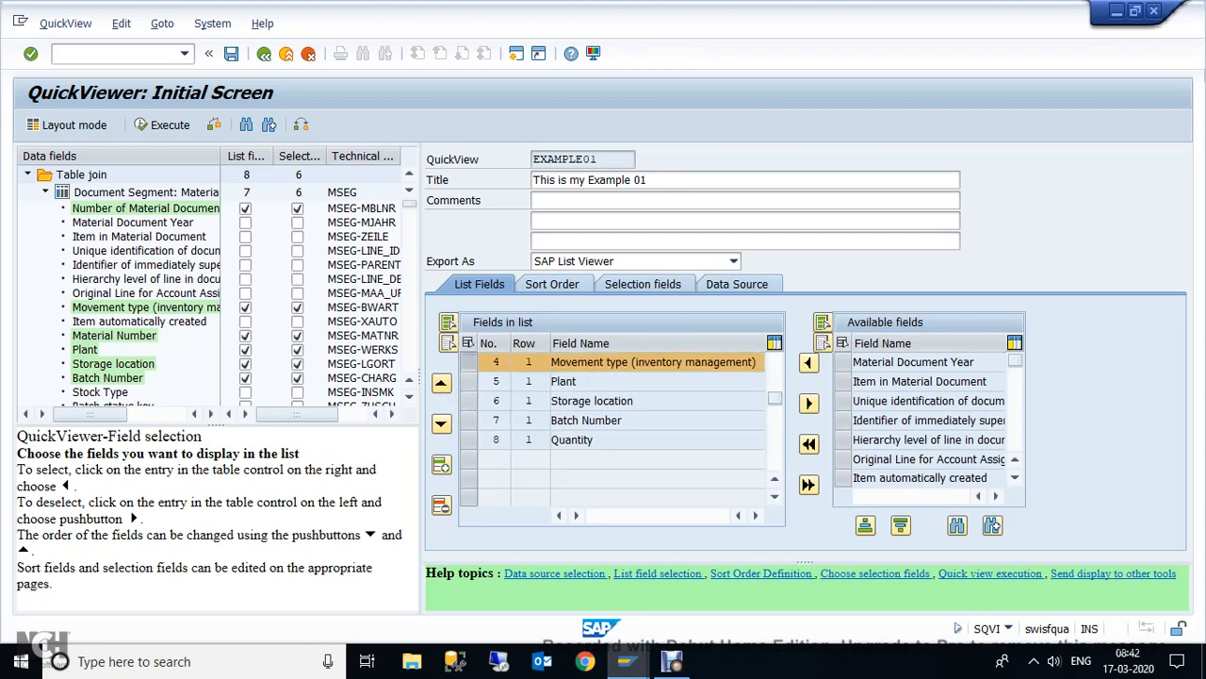
Move Movement type (inventory management) up to position 1 in the list field order, ahead of Number of Material Document
{"action": "left_click", "coordinate": [441, 383]}
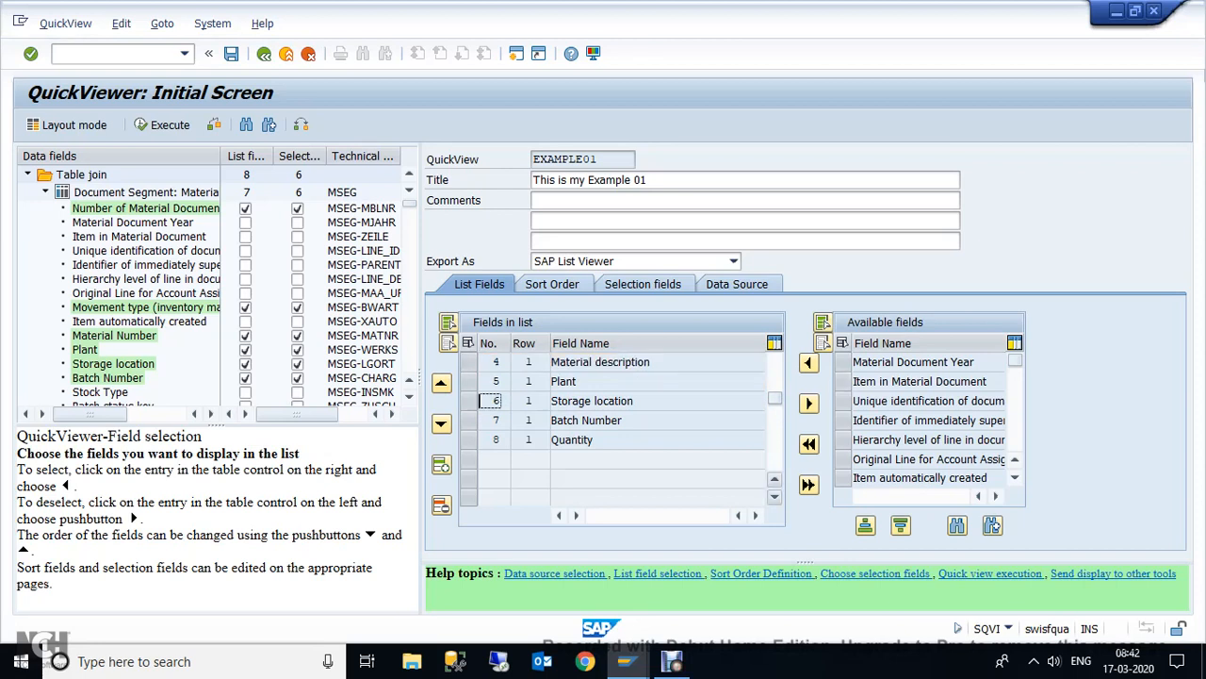
{"action": "left_click_drag", "start_coordinate": [775, 398], "coordinate": [775, 377]}
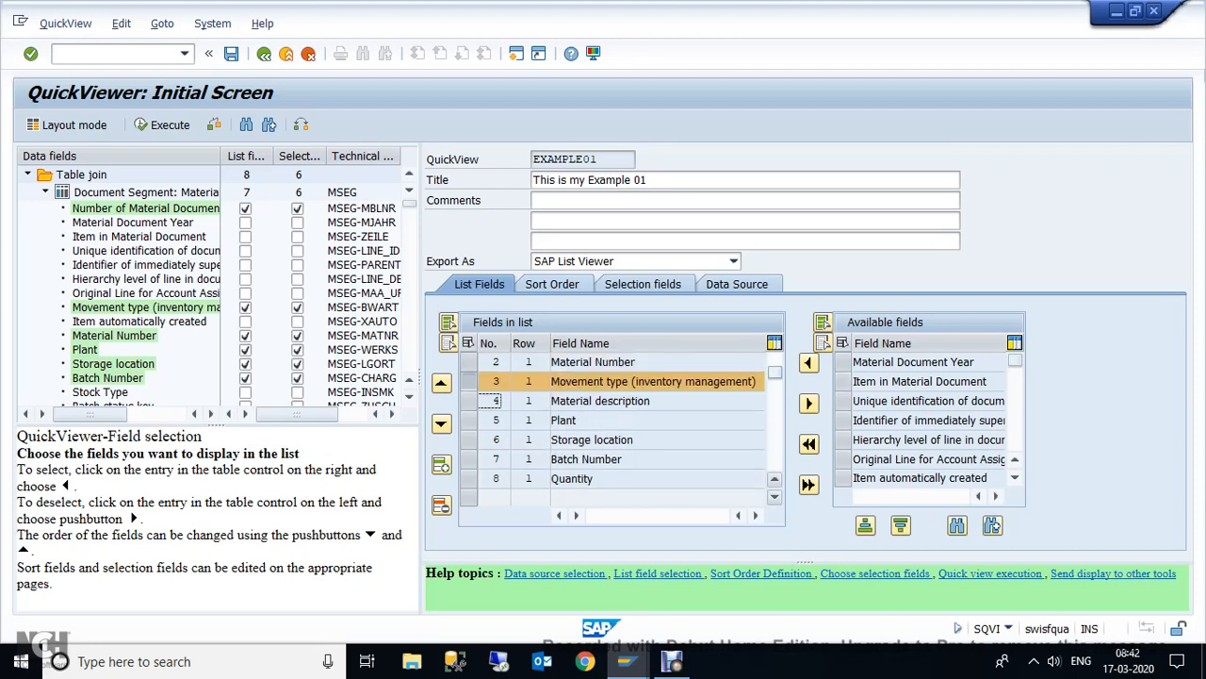
{"action": "left_click", "coordinate": [442, 382]}
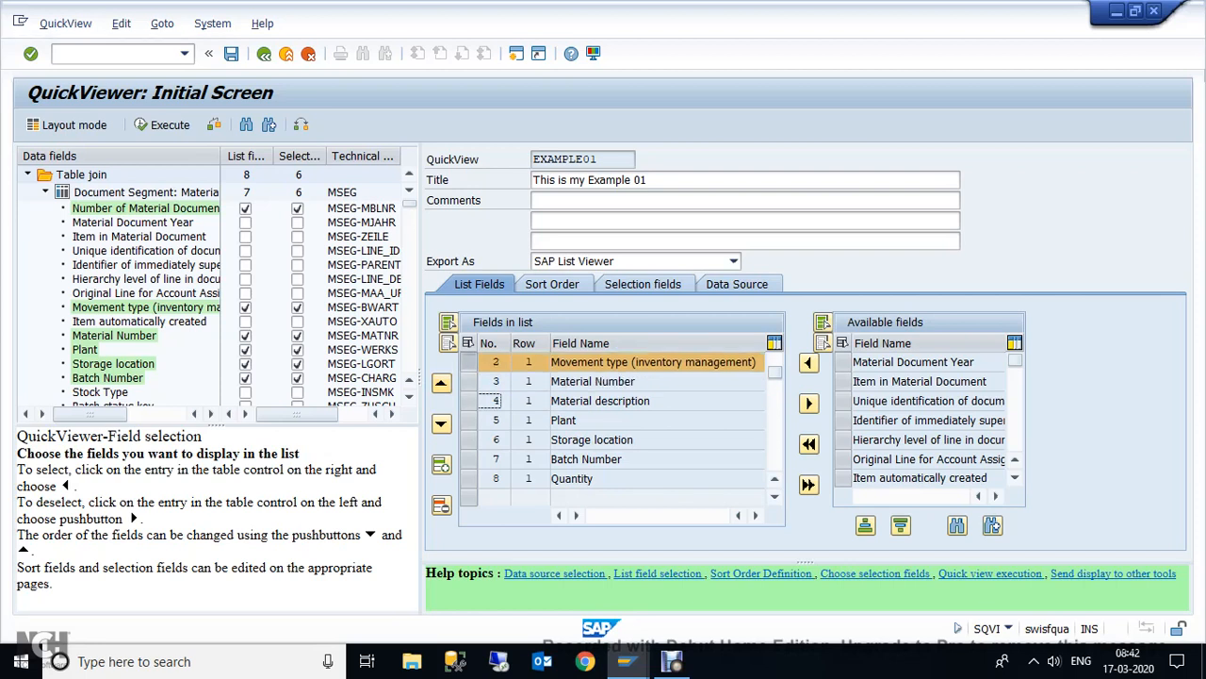
{"action": "left_click_drag", "start_coordinate": [774, 373], "coordinate": [775, 360]}
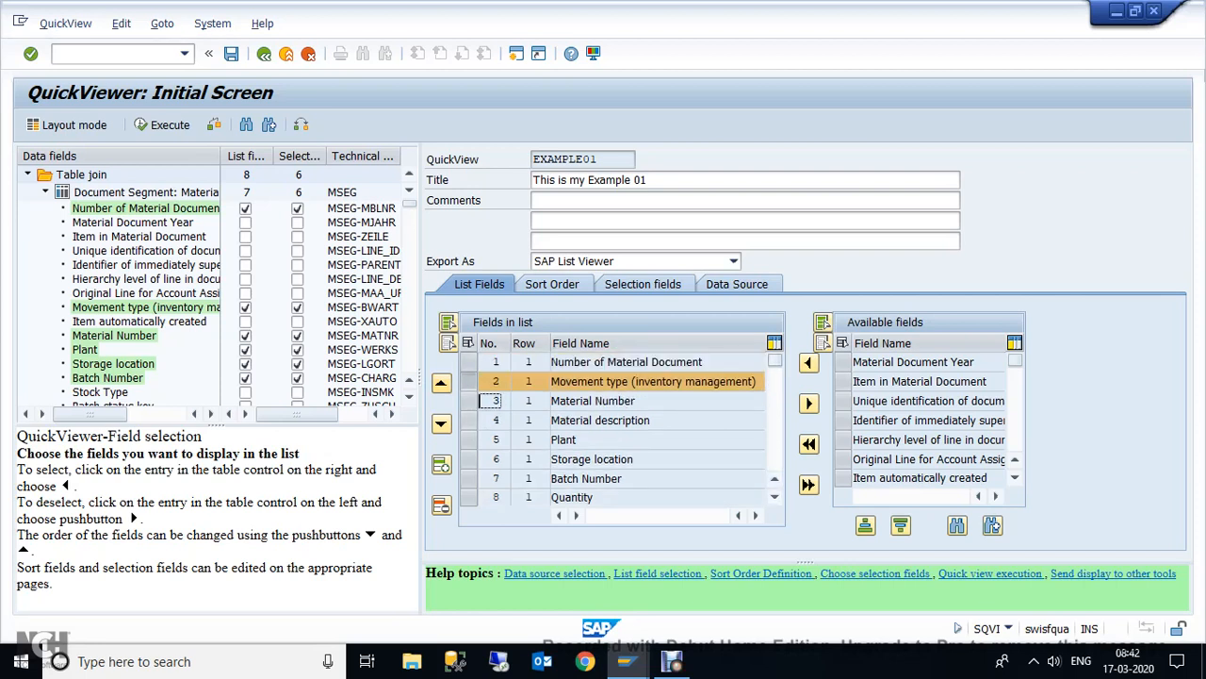
{"action": "left_click", "coordinate": [441, 384]}
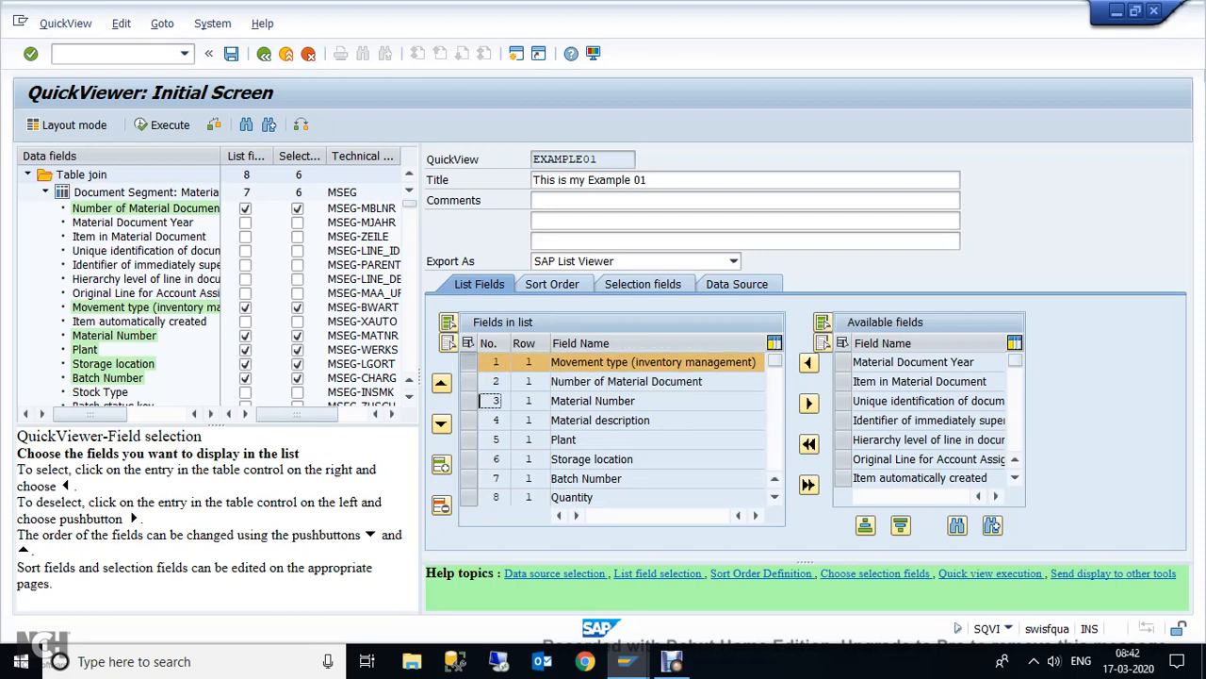
Generate and open the report's selection screen, accepting the log display, and go through its selection fields from material document to movement type
{"action": "left_click", "coordinate": [214, 125]}
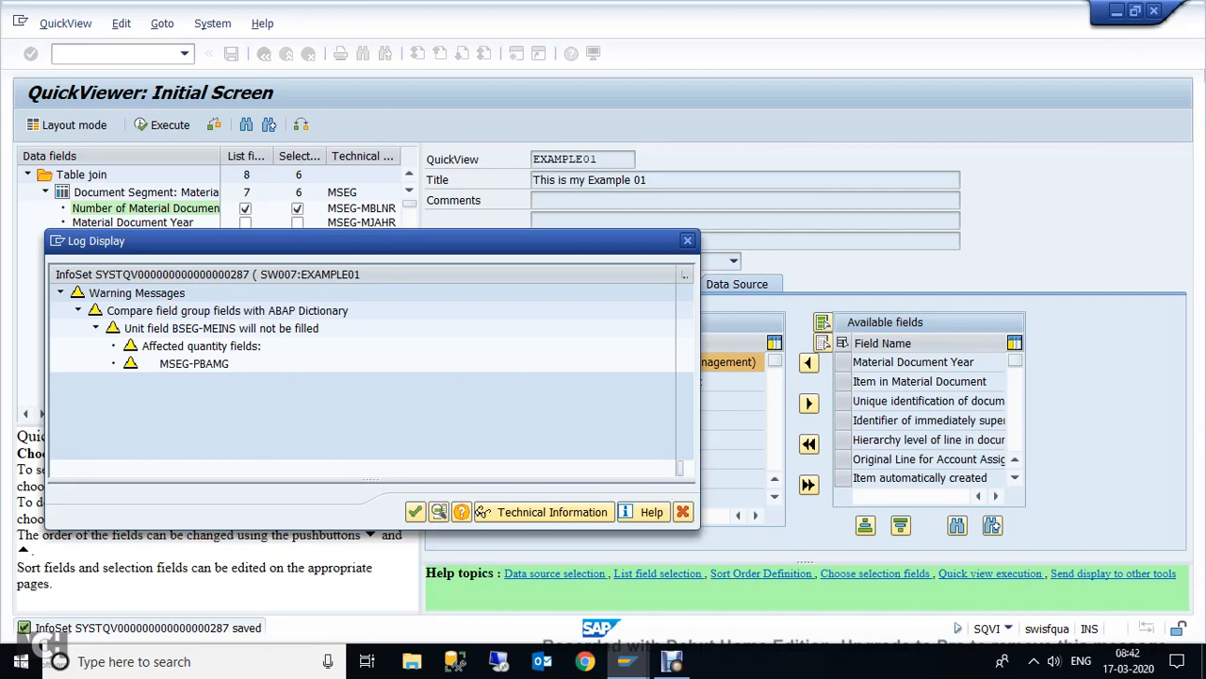
{"action": "left_click", "coordinate": [416, 512]}
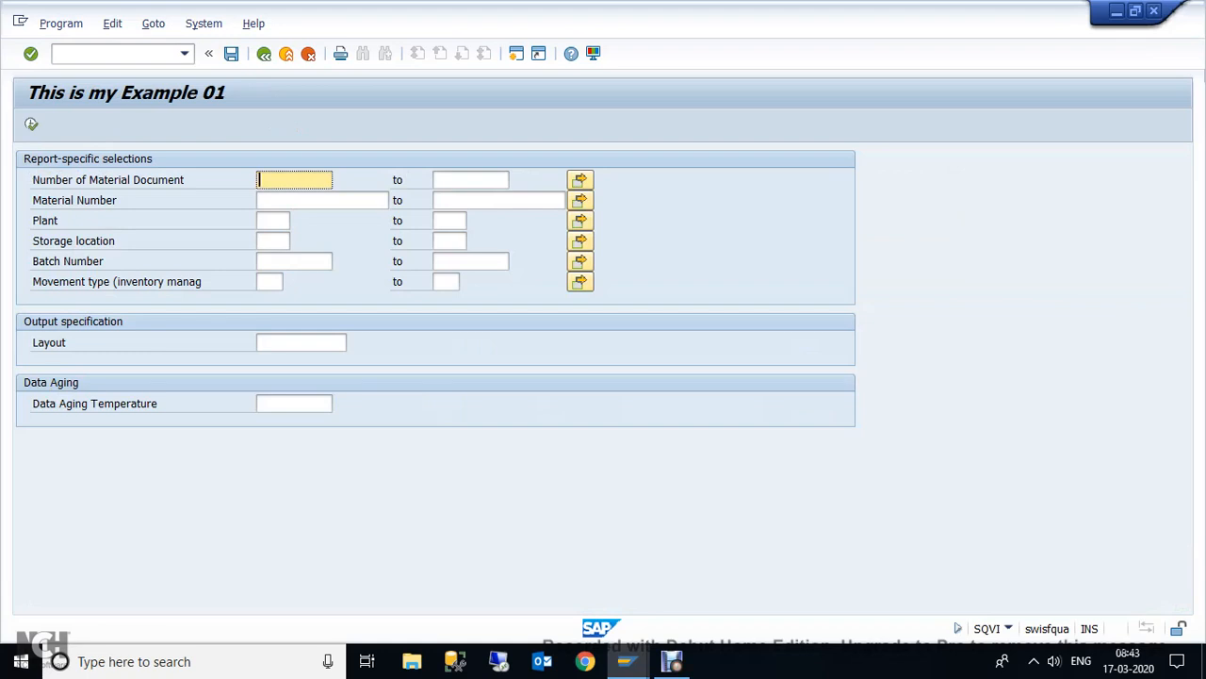
{"action": "left_click", "coordinate": [302, 200]}
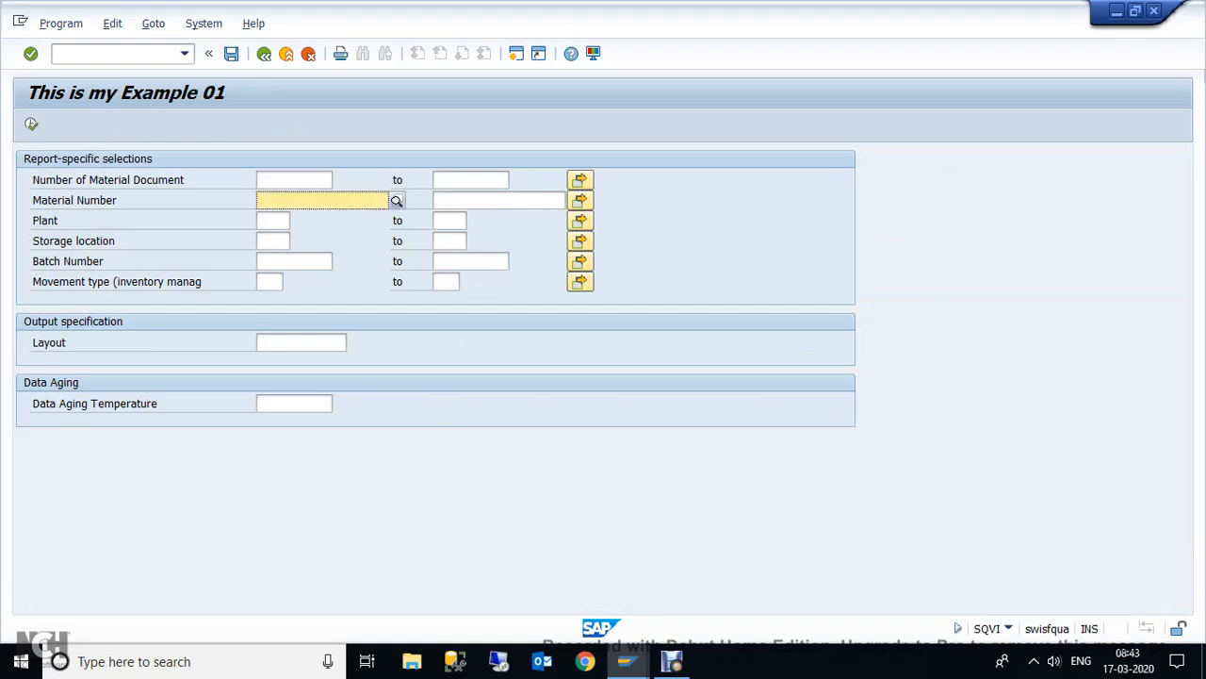
{"action": "left_click", "coordinate": [273, 220]}
{"action": "left_click", "coordinate": [274, 241]}
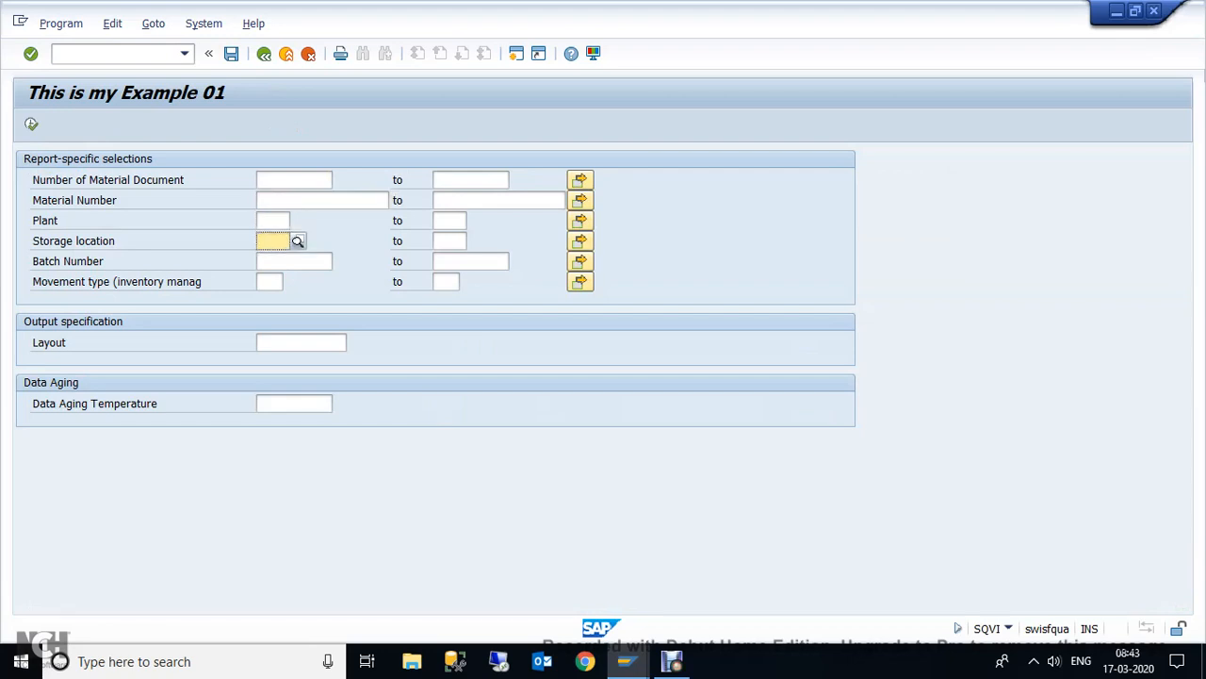
{"action": "left_click", "coordinate": [293, 261]}
{"action": "left_click", "coordinate": [270, 282]}
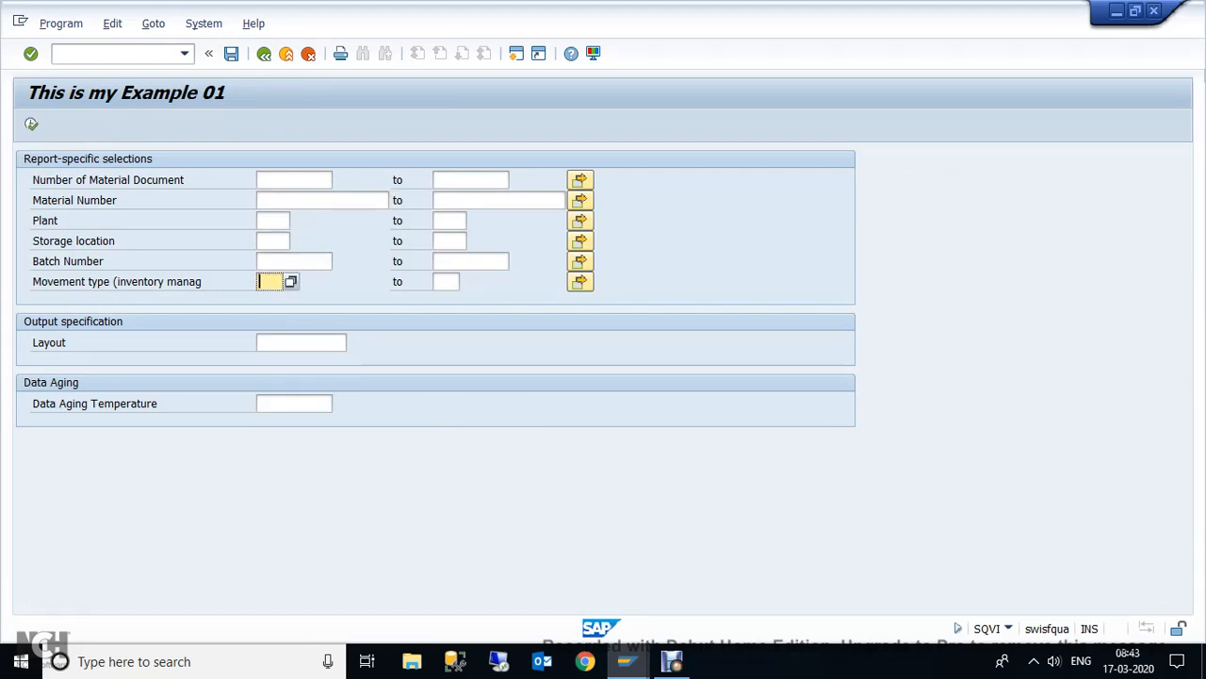
{"action": "left_click", "coordinate": [294, 180]}
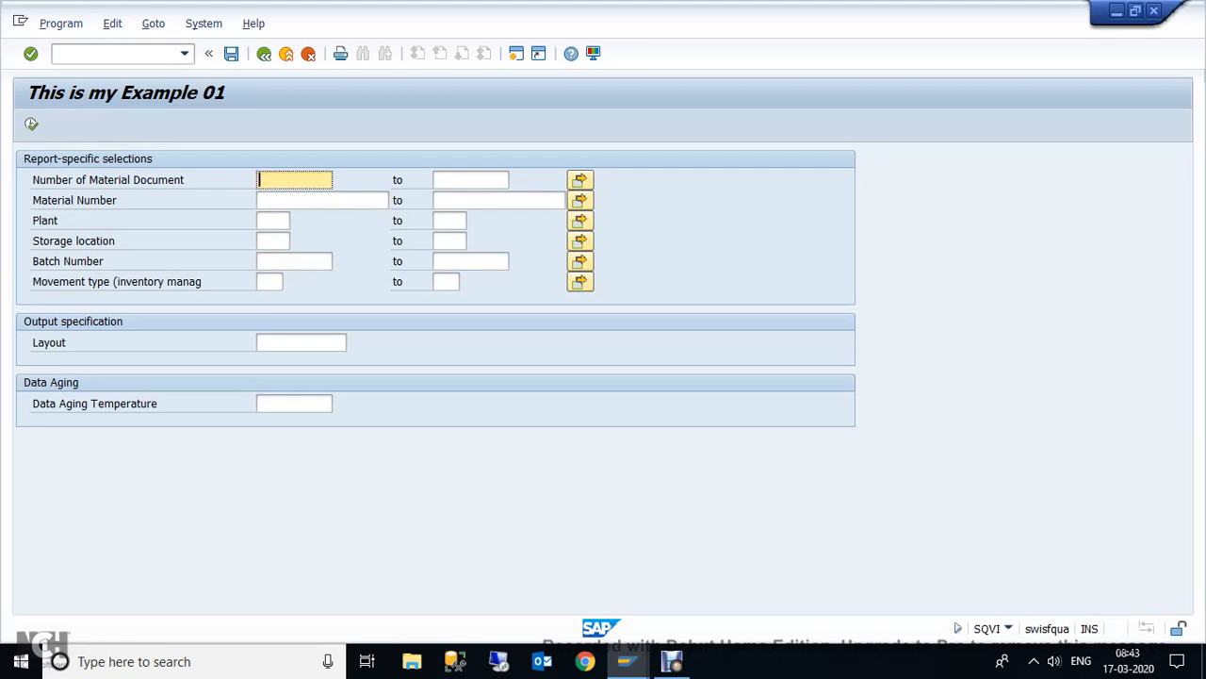
Run the report for plant 1101 and storage location MST1
{"action": "left_click", "coordinate": [272, 220]}
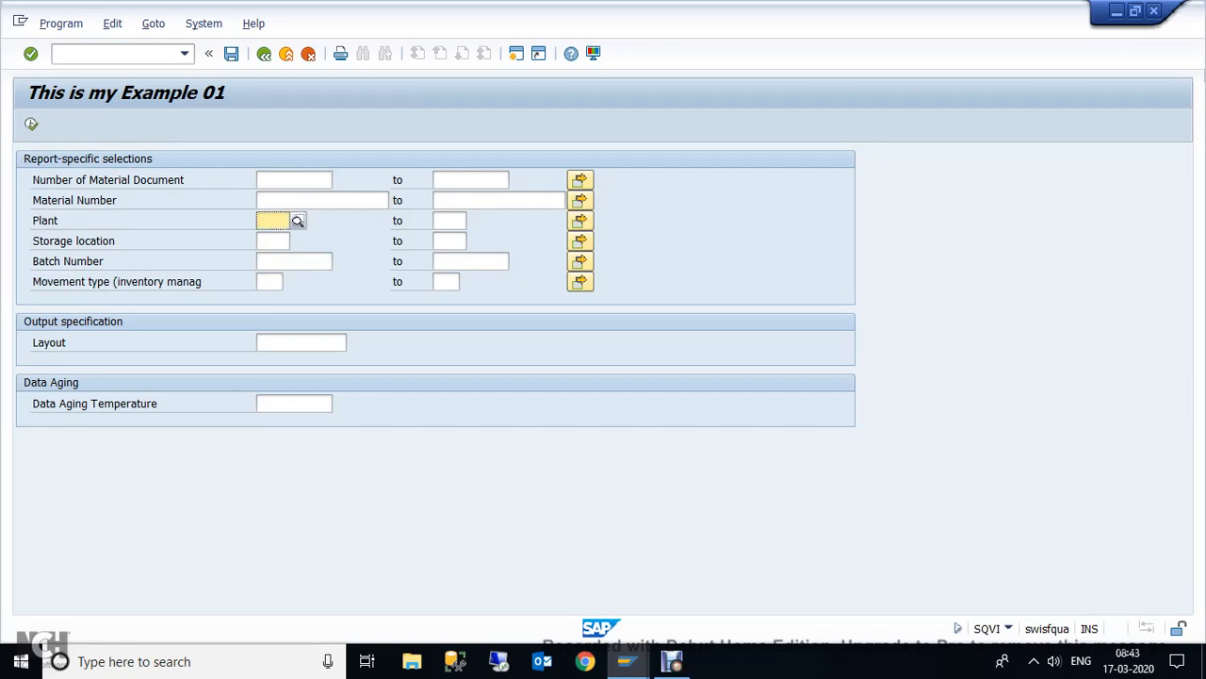
{"action": "type", "text": "101"}
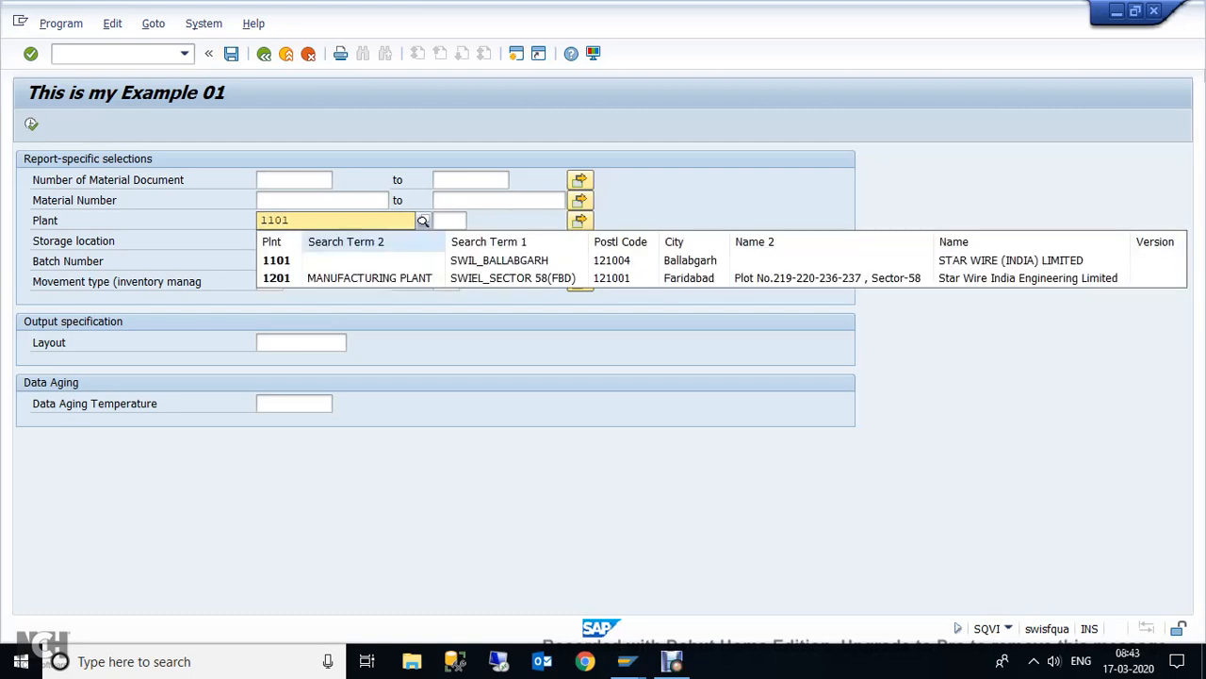
{"action": "key", "text": "Down"}
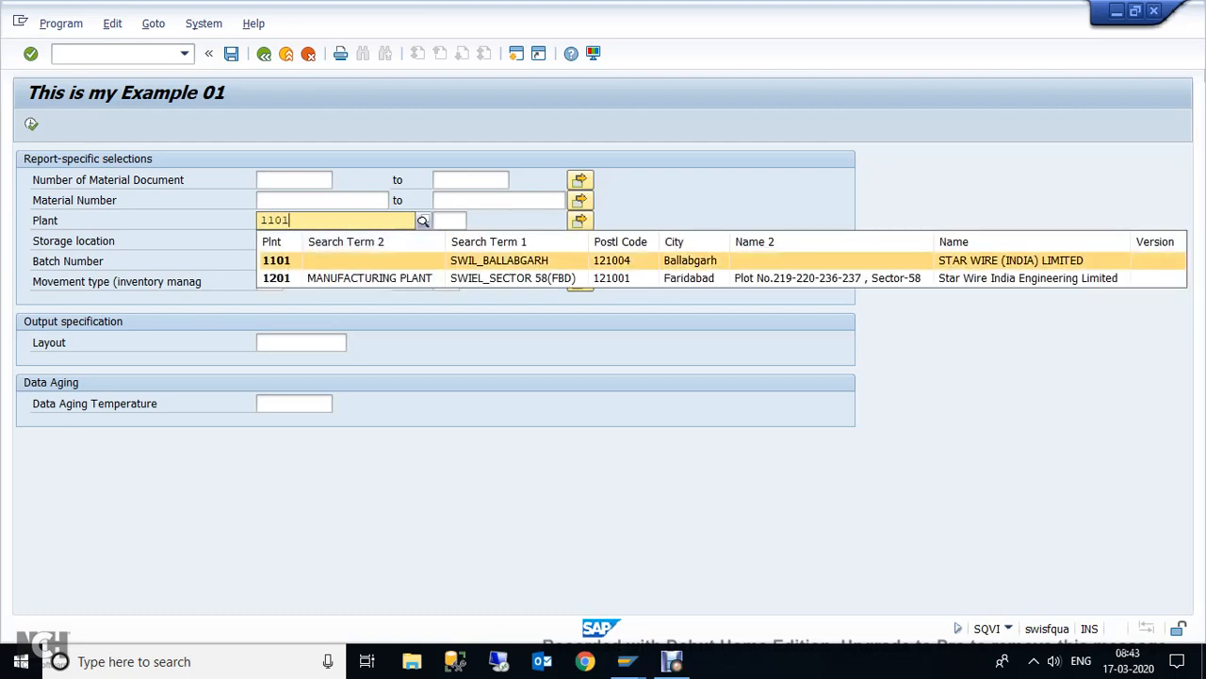
{"action": "key", "text": "Return"}
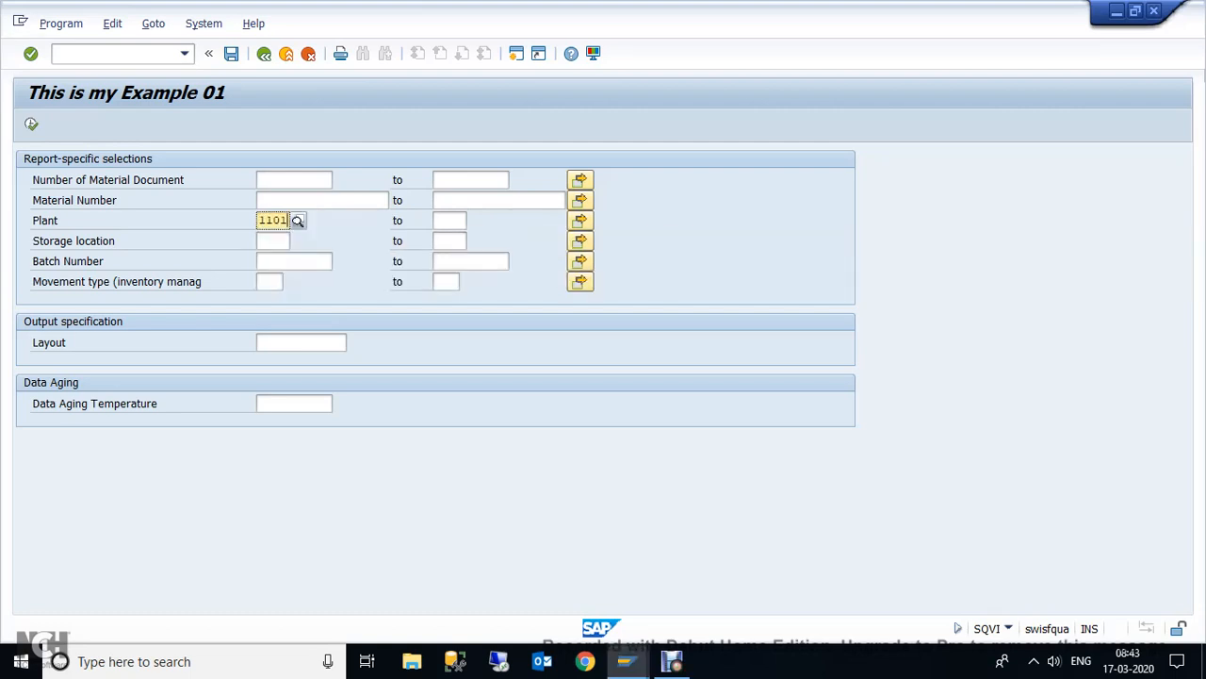
{"action": "left_click", "coordinate": [274, 241]}
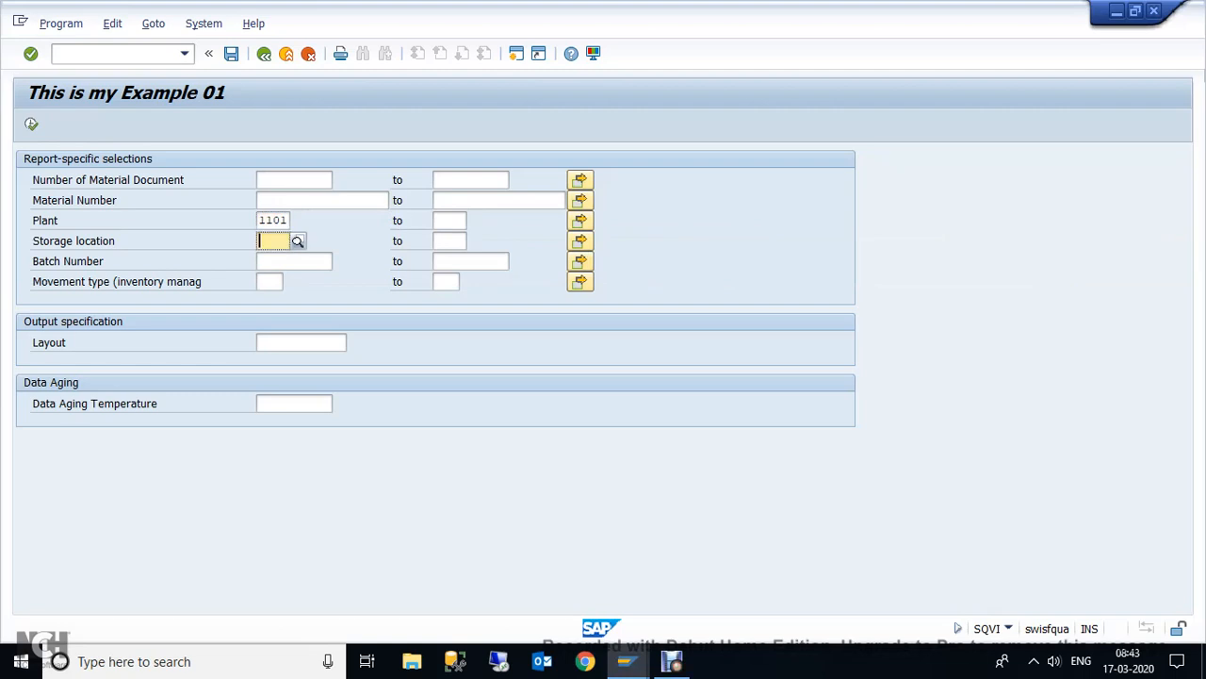
{"action": "type", "text": "MST1"}
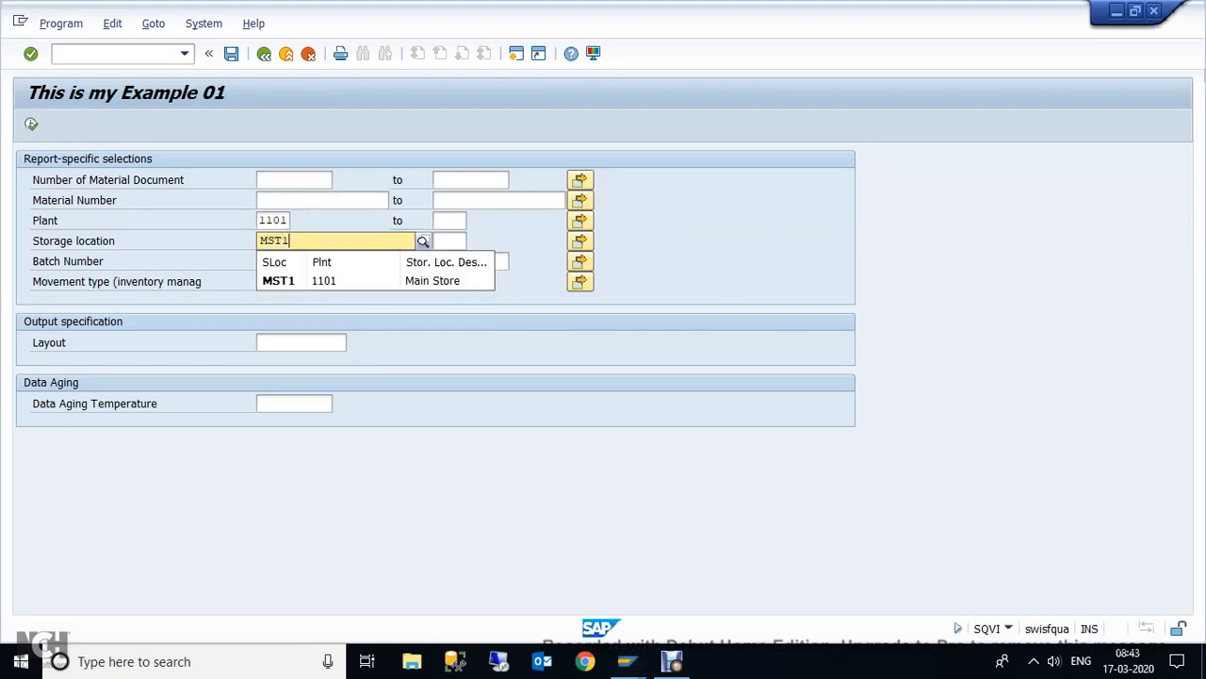
{"action": "key", "text": "Down"}
{"action": "key", "text": "Return"}
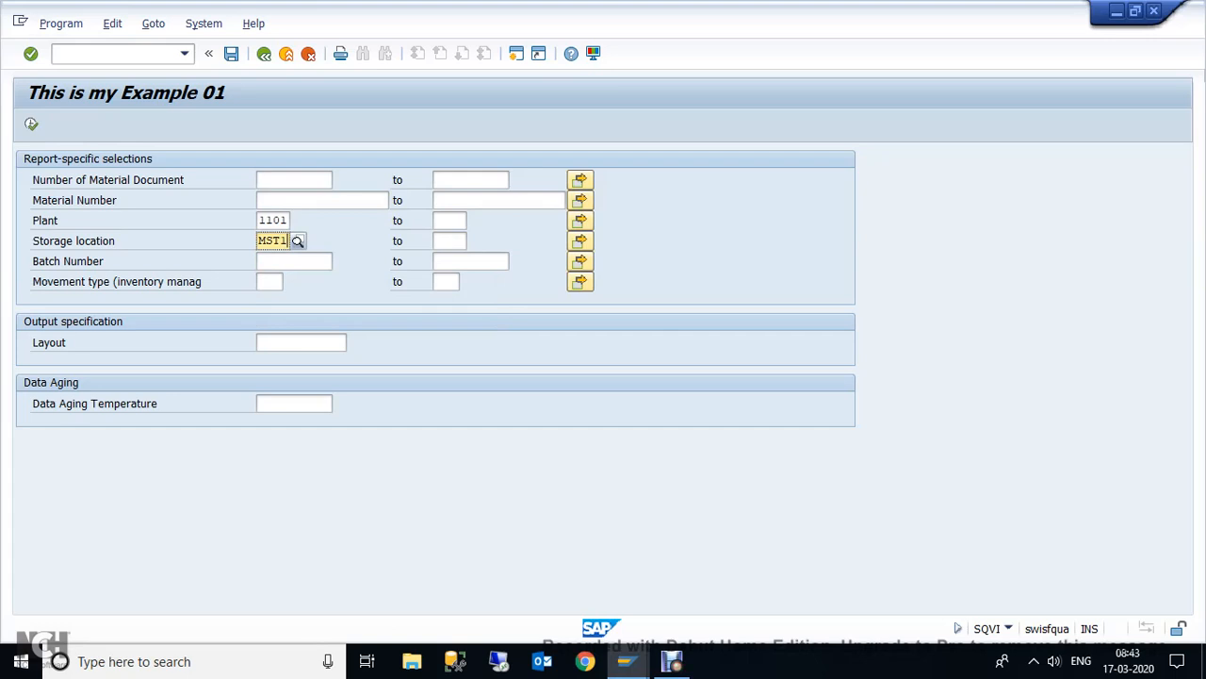
{"action": "key", "text": "F8"}
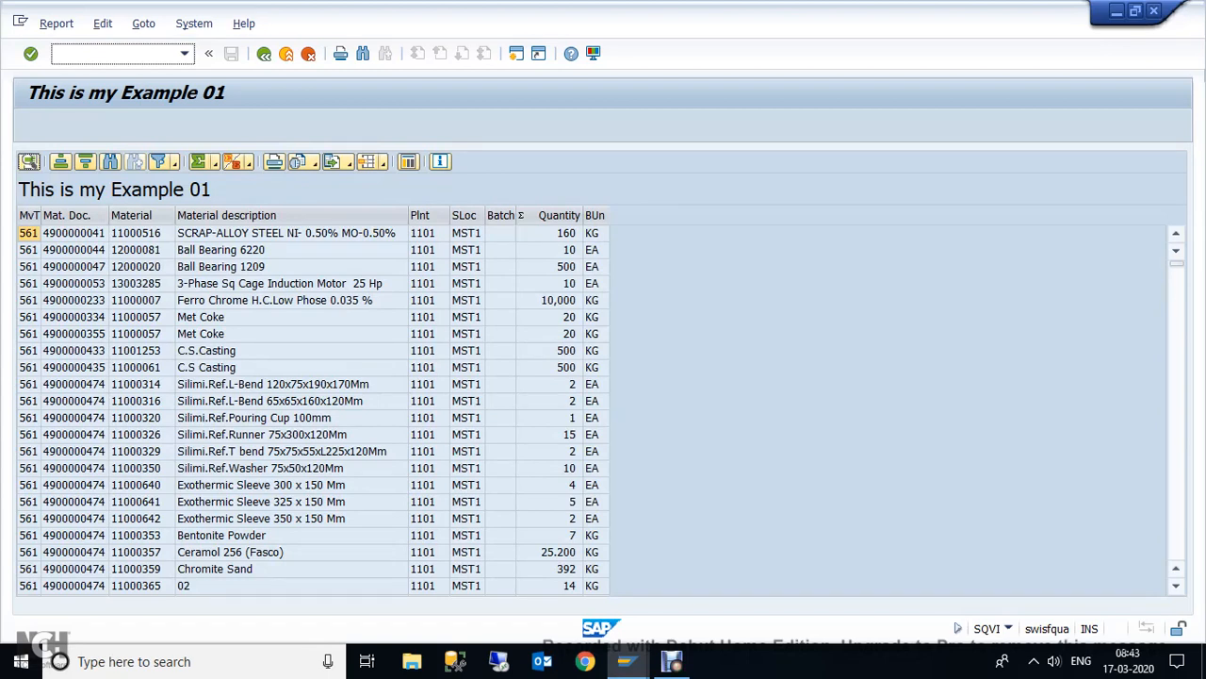
Look through the material document rows in the report output and return to the first row
{"action": "left_click", "coordinate": [221, 267]}
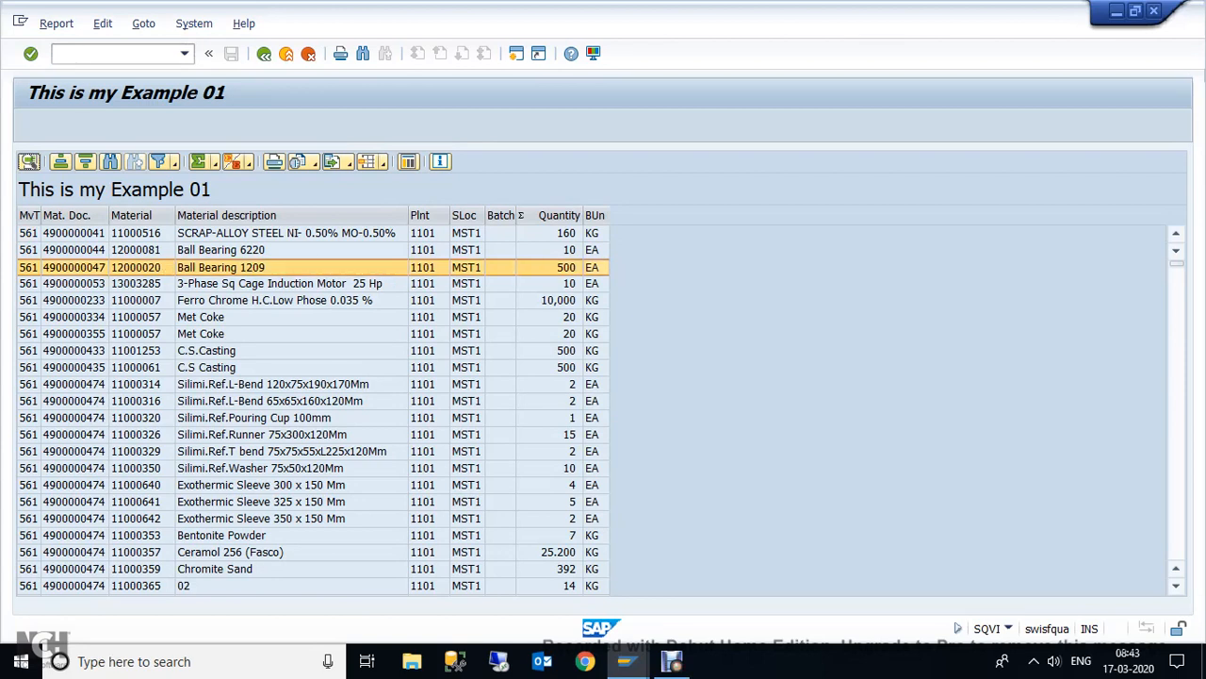
{"action": "scroll", "coordinate": [311, 409], "scroll_direction": "down", "scroll_amount": 15}
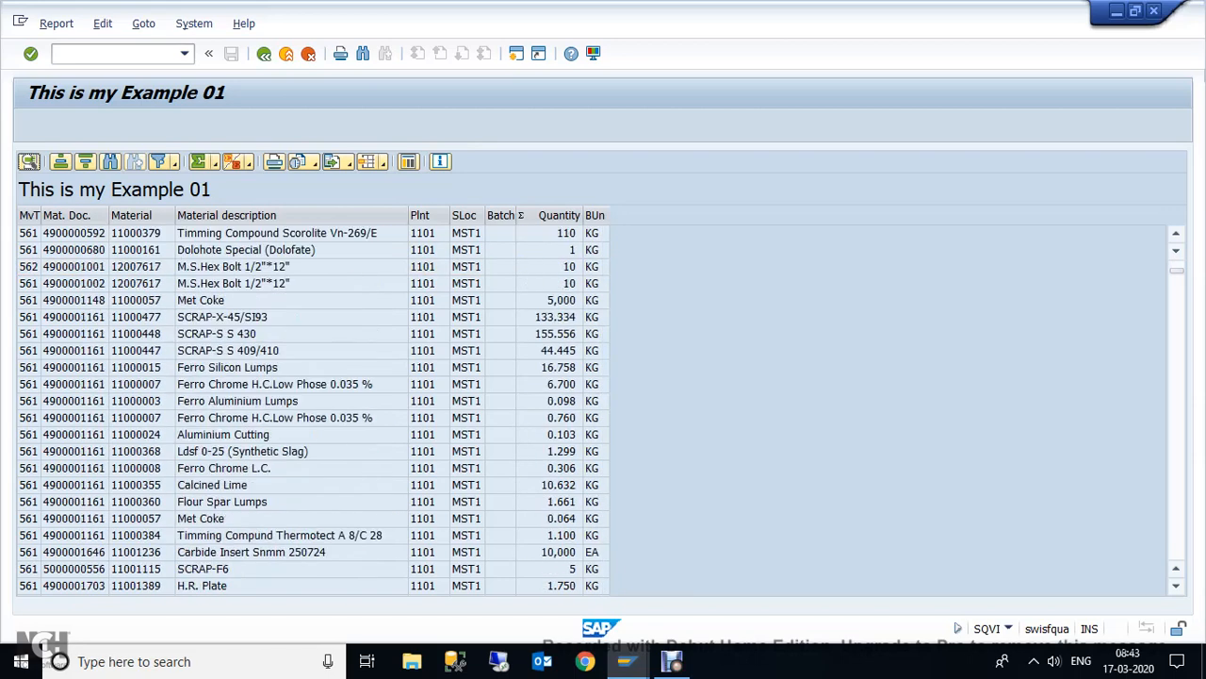
{"action": "scroll", "coordinate": [311, 409], "scroll_direction": "down", "scroll_amount": 6}
{"action": "left_click", "coordinate": [311, 418]}
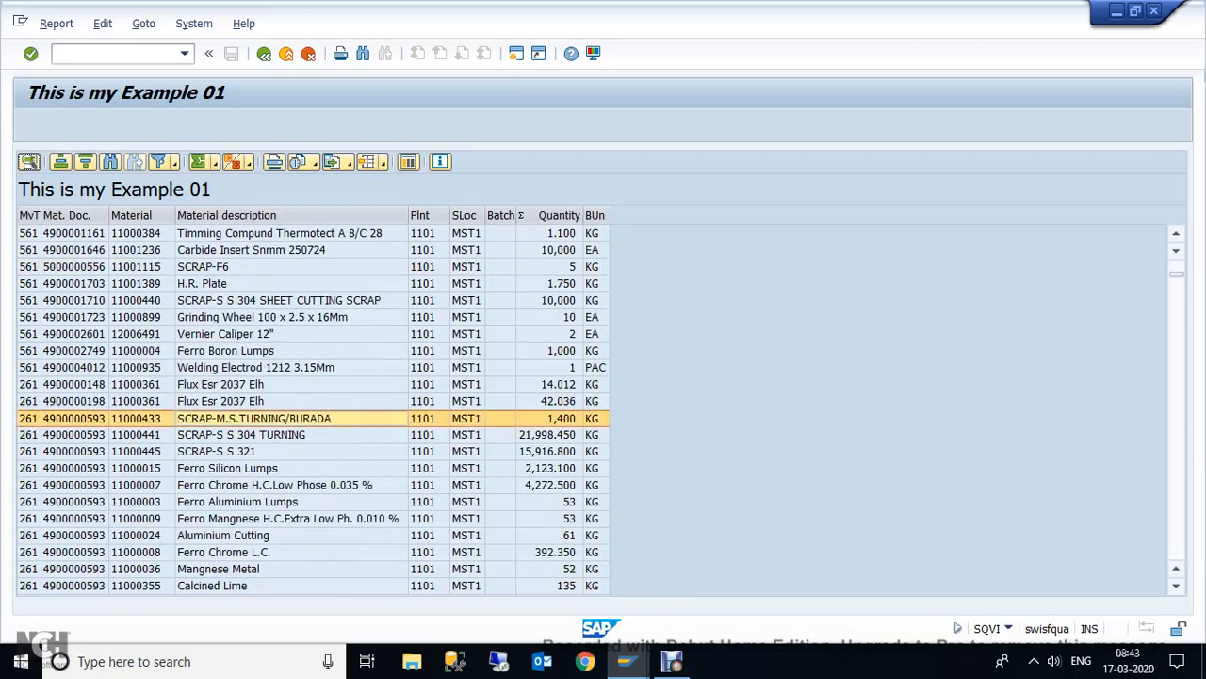
{"action": "left_click_drag", "start_coordinate": [1176, 274], "coordinate": [1176, 260]}
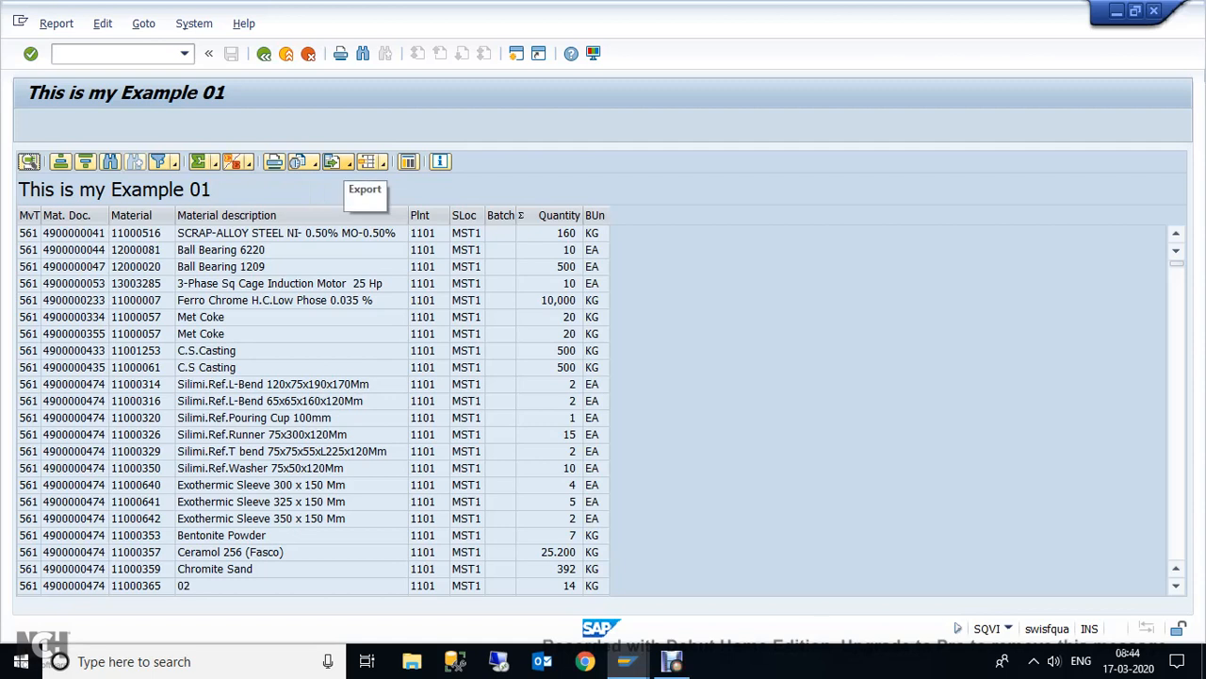
Examine the export formats and layout options available for the report output
{"action": "left_click", "coordinate": [336, 162]}
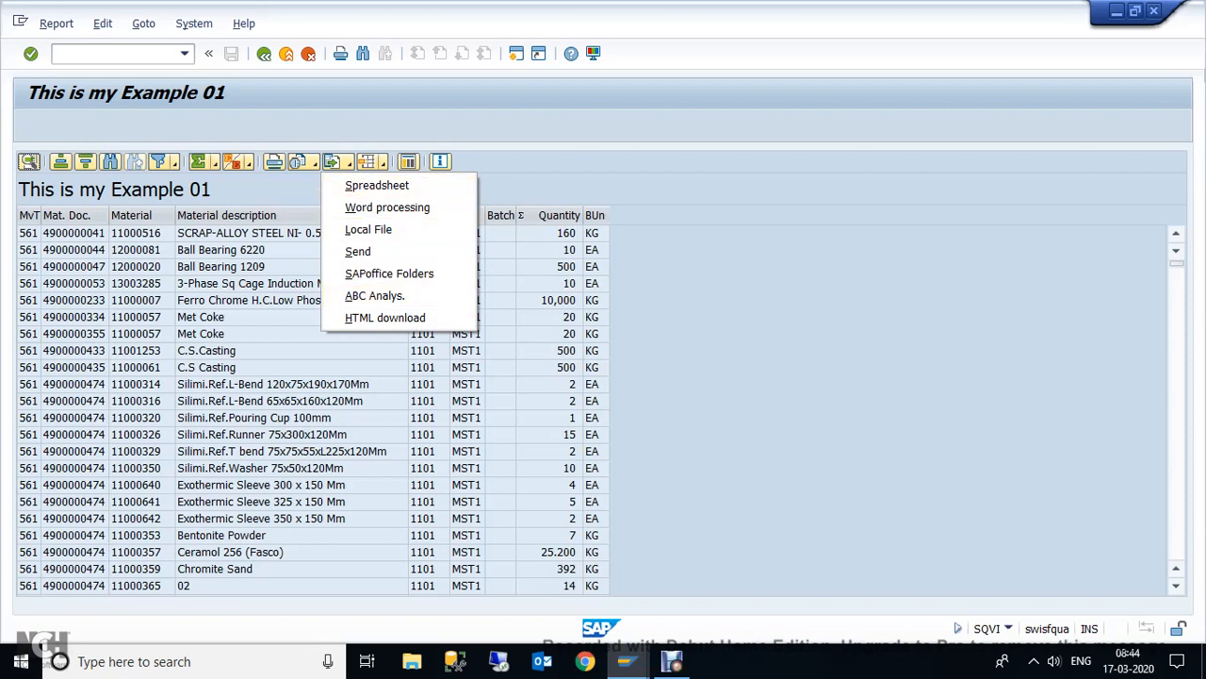
{"action": "left_click", "coordinate": [382, 162]}
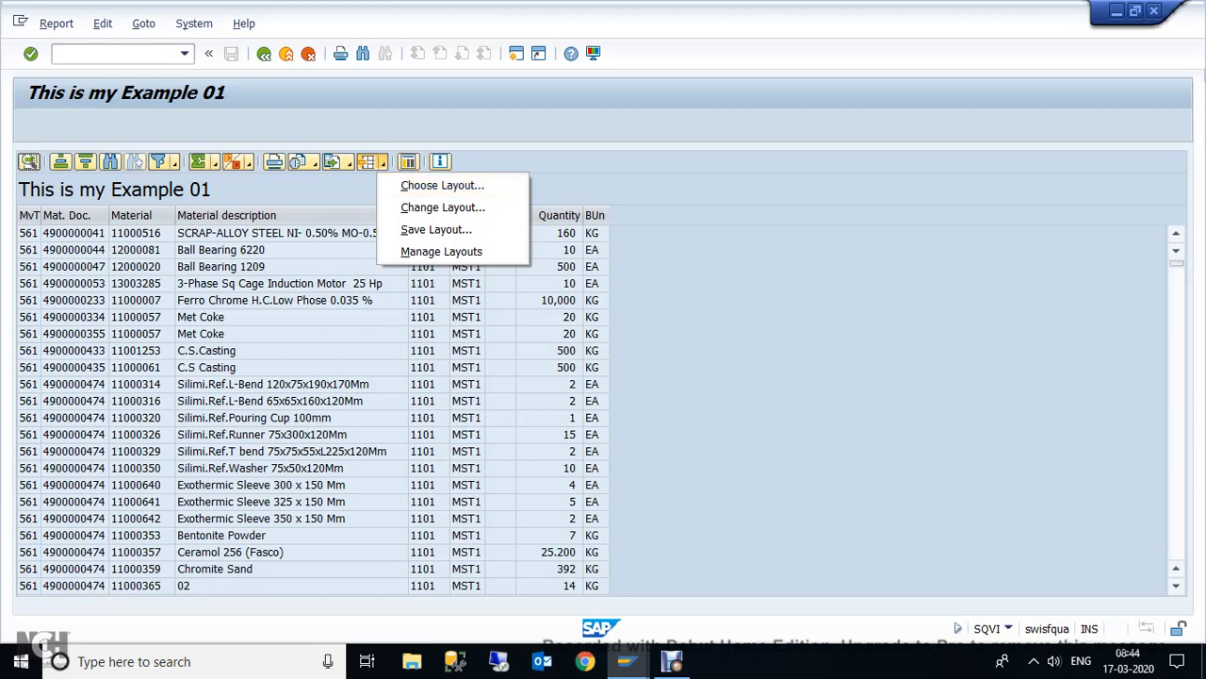
{"action": "left_click", "coordinate": [293, 216]}
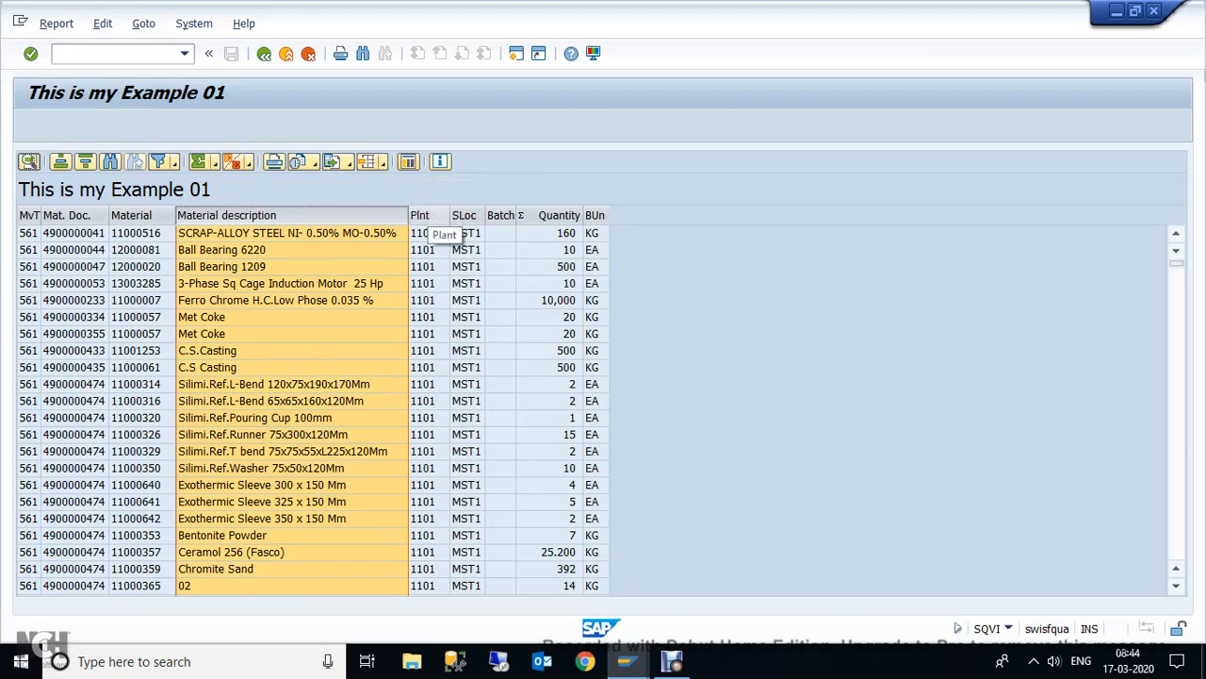
Check the order of the output columns, from movement type and material document through material description to plant
{"action": "left_click", "coordinate": [432, 216]}
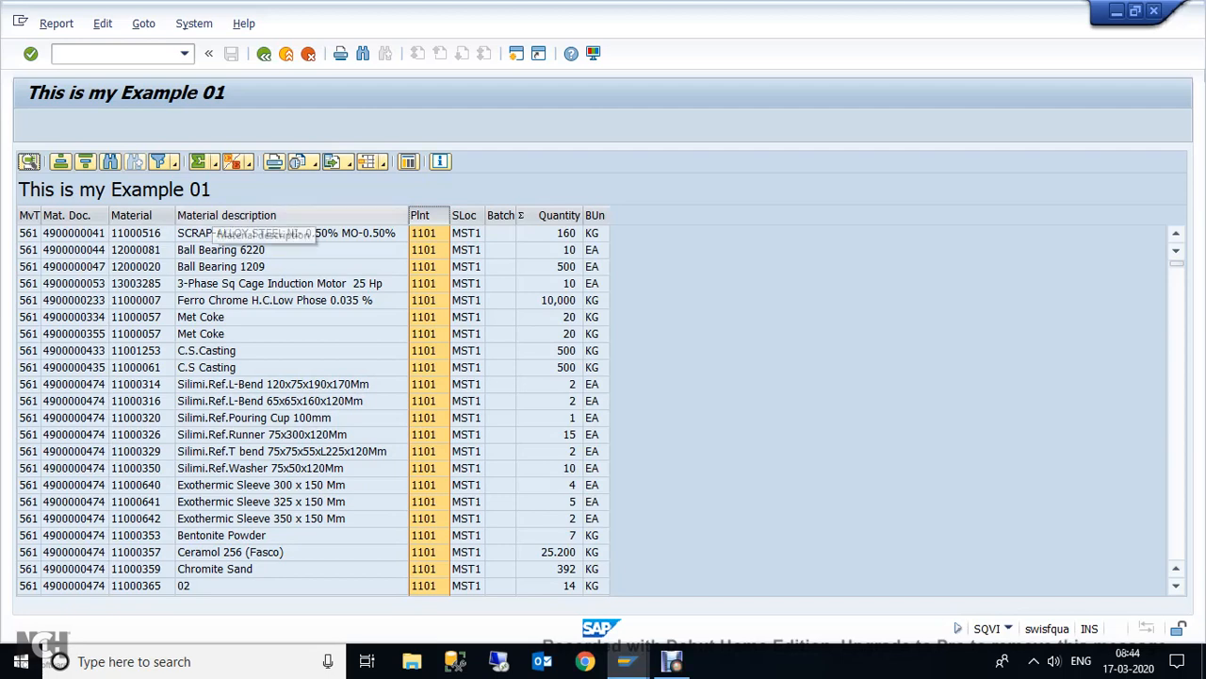
{"action": "left_click", "coordinate": [226, 214]}
{"action": "left_click", "coordinate": [68, 215]}
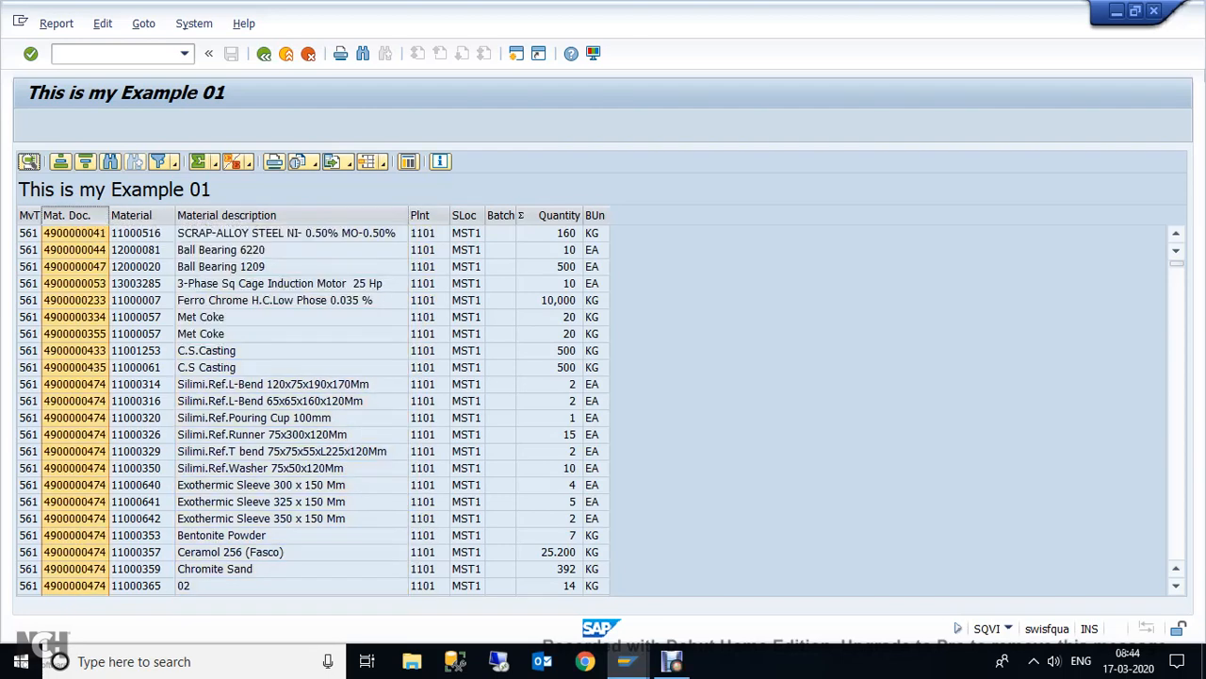
{"action": "left_click", "coordinate": [28, 215]}
{"action": "left_click", "coordinate": [68, 215]}
{"action": "left_click", "coordinate": [131, 215]}
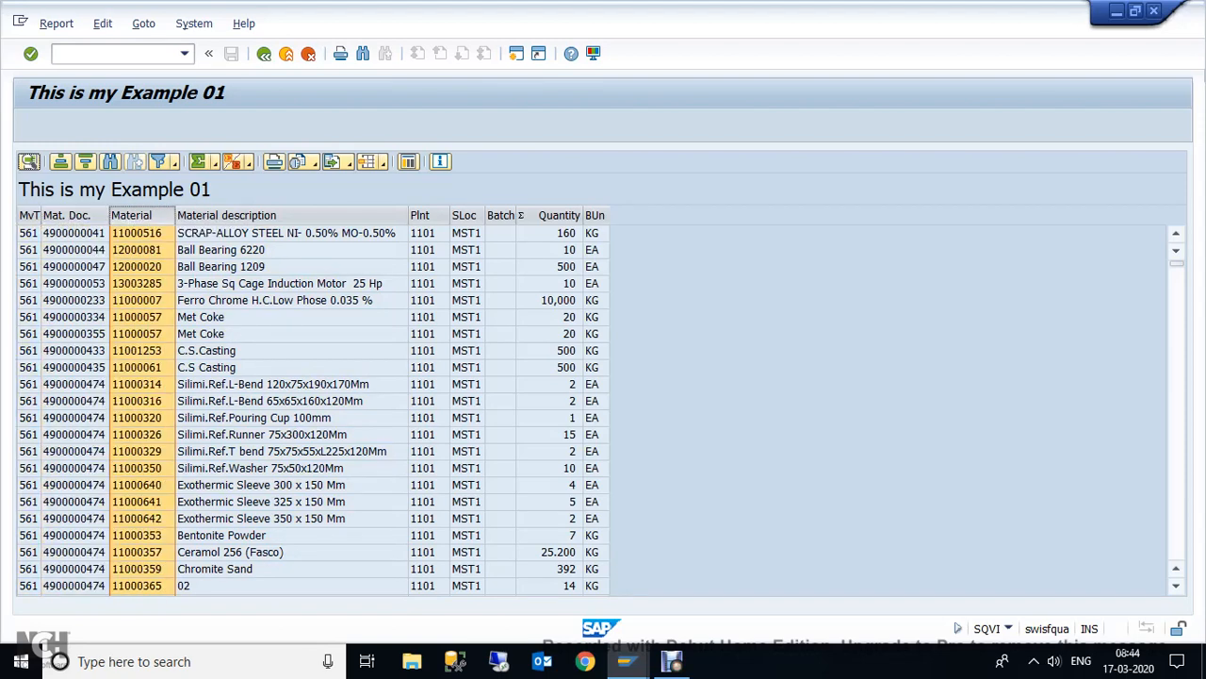
{"action": "left_click", "coordinate": [226, 215]}
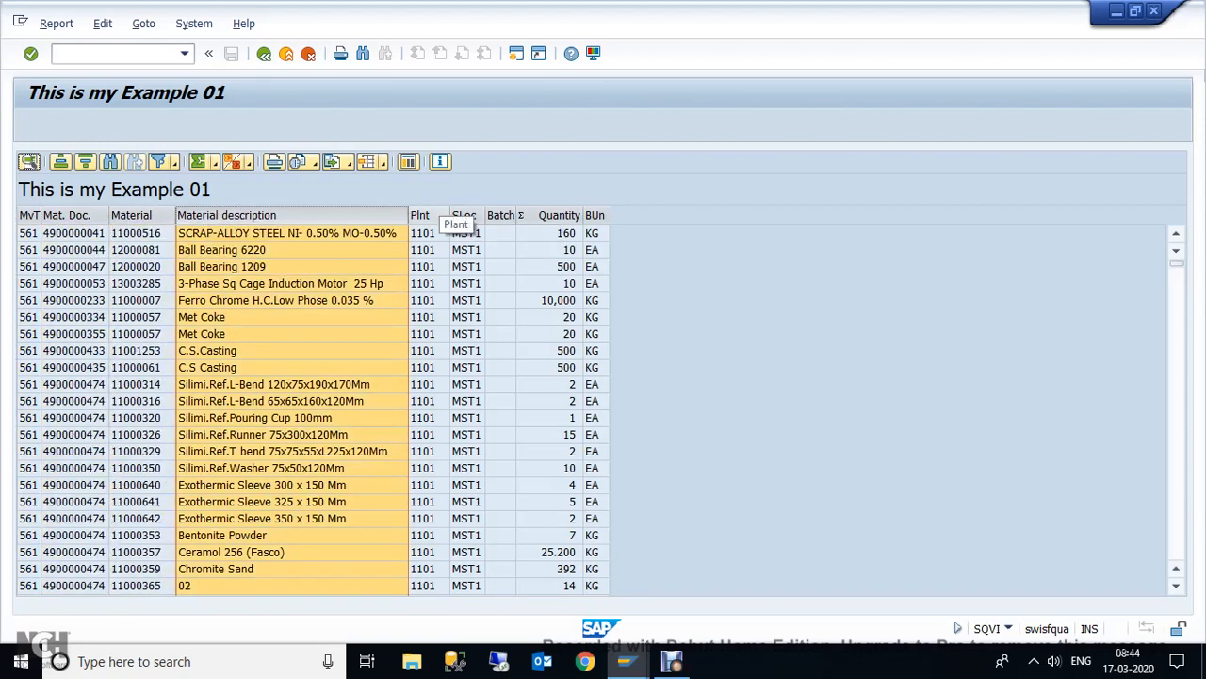
{"action": "left_click", "coordinate": [435, 215]}
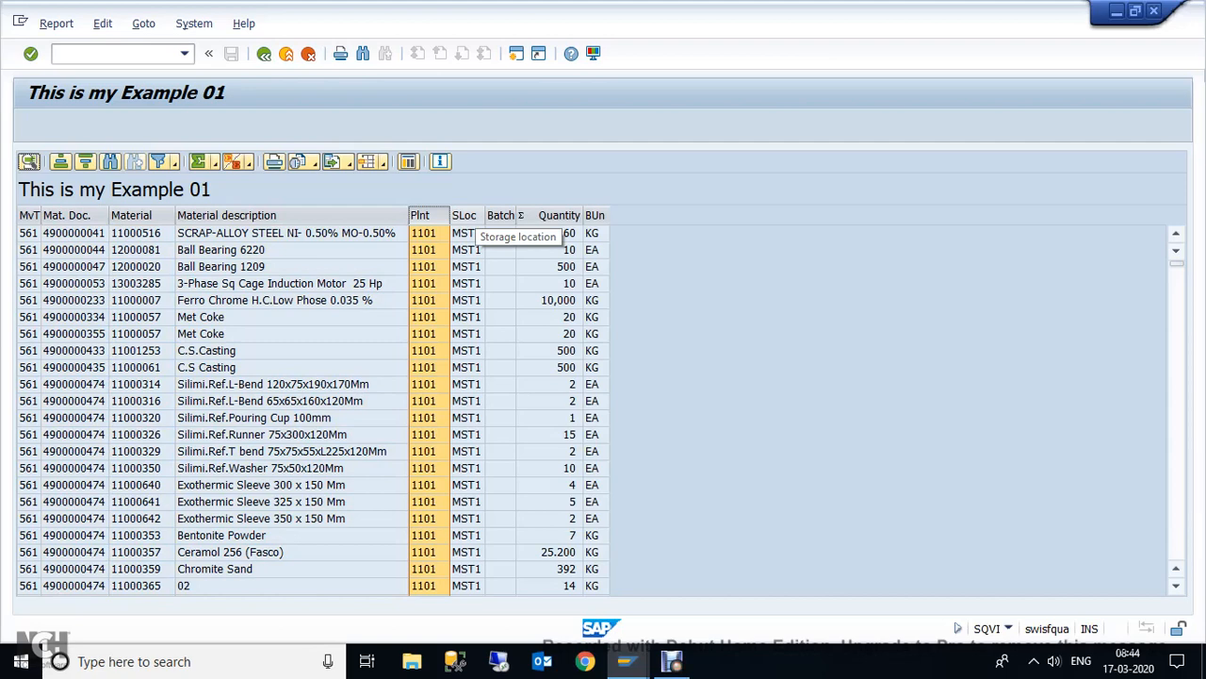
Leave the report output and QuickView editing, saving QuickView EXAMPLE01 on exit
{"action": "left_click", "coordinate": [264, 52]}
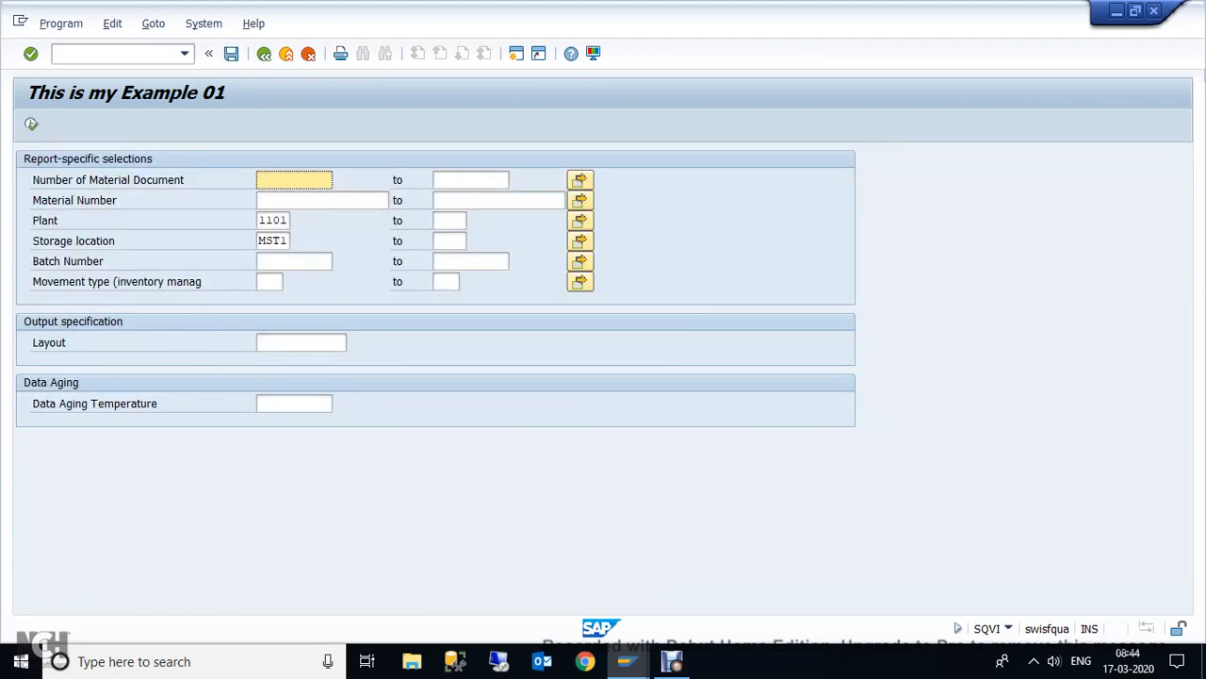
{"action": "left_click", "coordinate": [264, 53]}
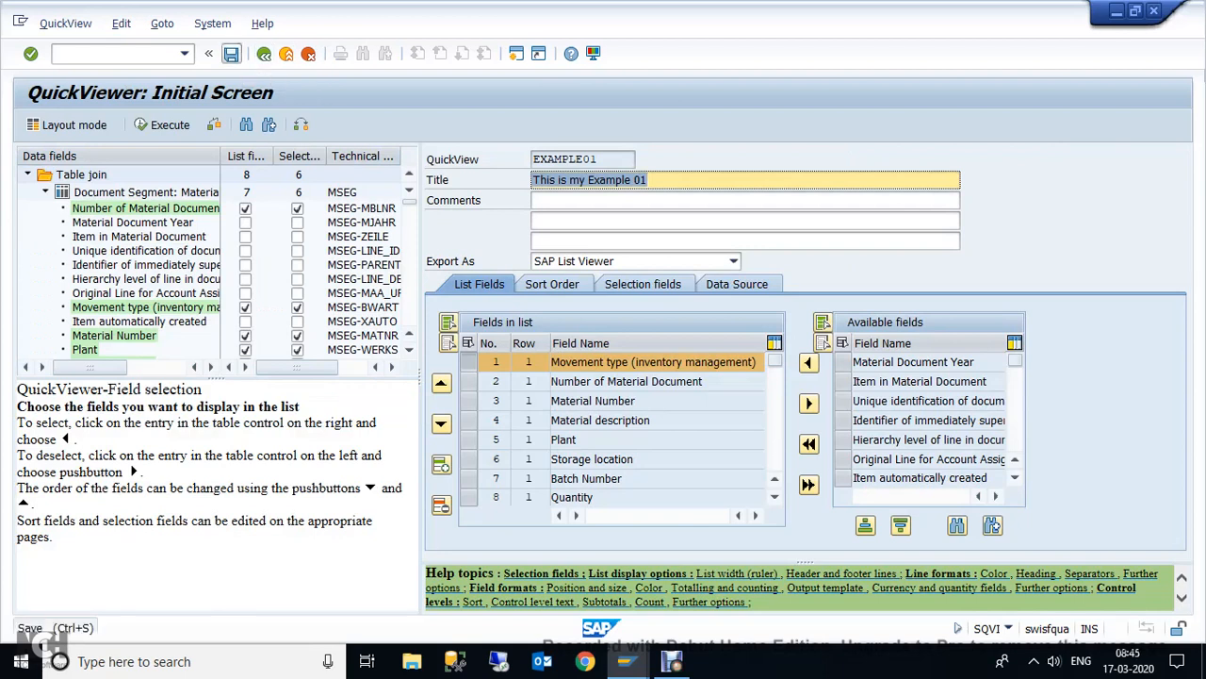
{"action": "left_click", "coordinate": [265, 54]}
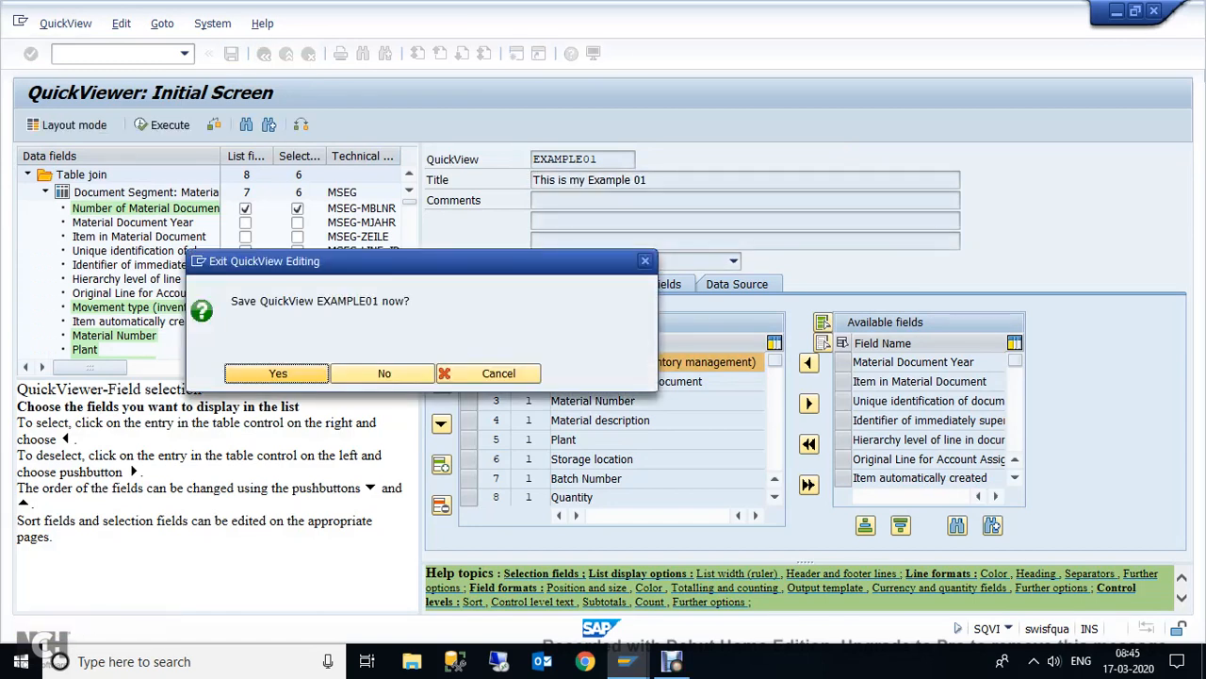
{"action": "left_click", "coordinate": [277, 373]}
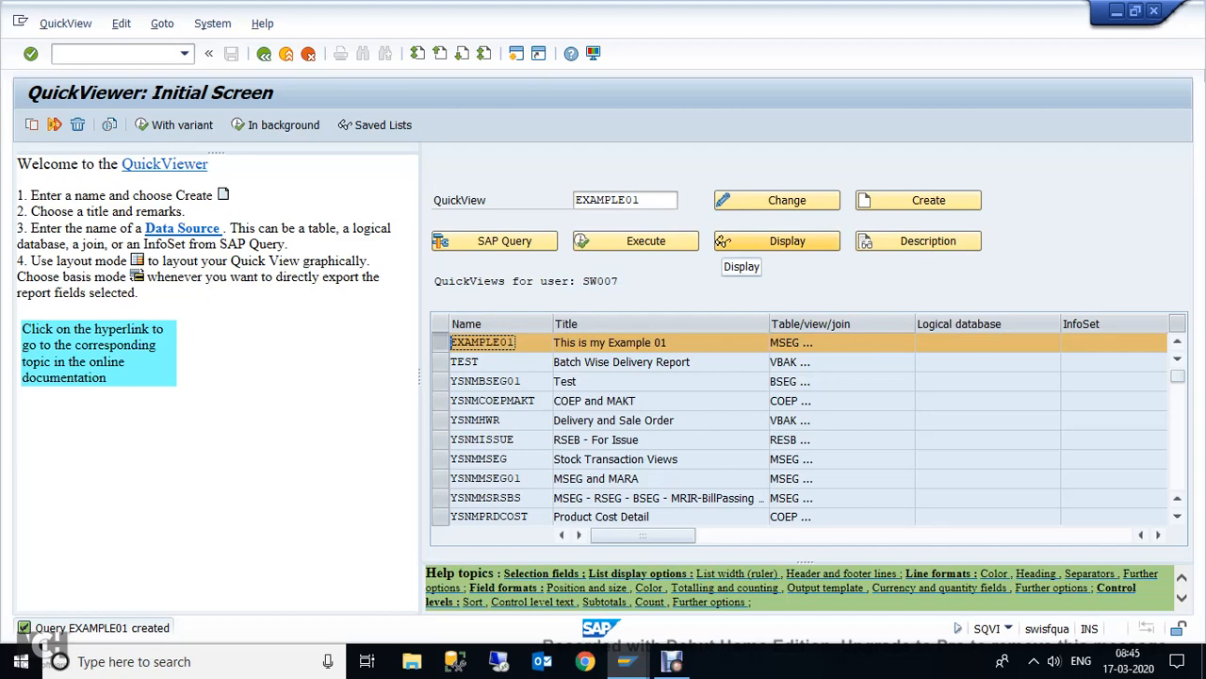
Review QuickView EXAMPLE01 in display mode and read its description, from general specifications through displayed fields, sort order, summation and counter
{"action": "left_click", "coordinate": [723, 241]}
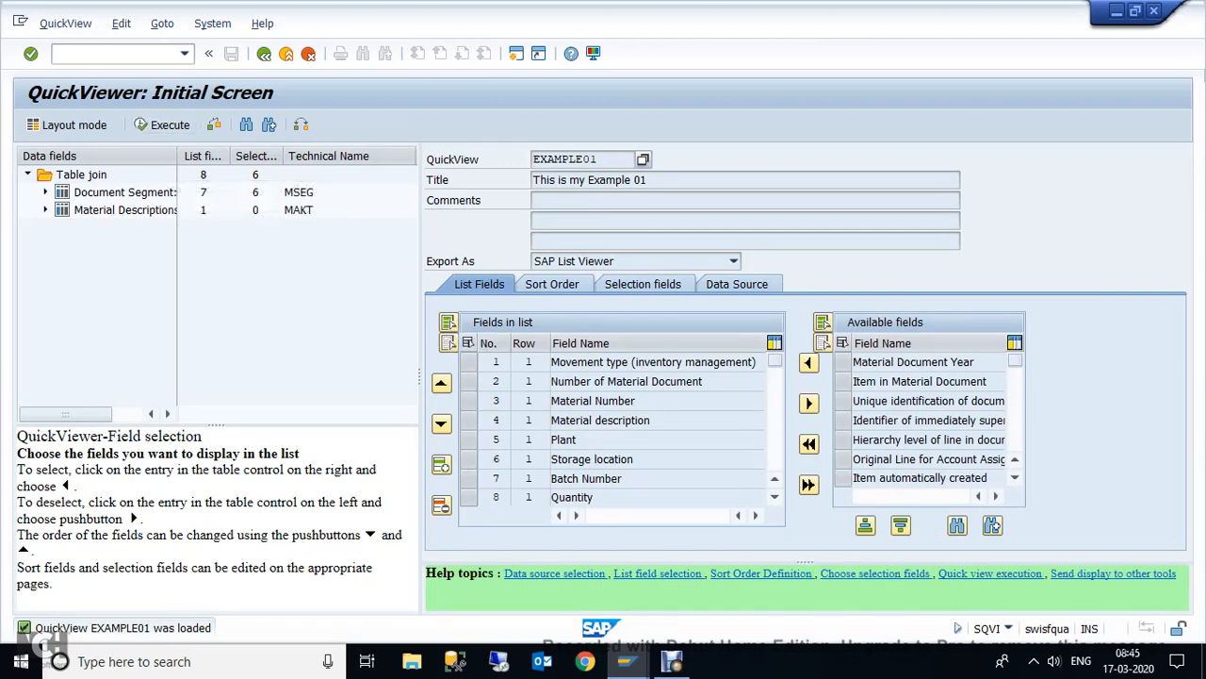
{"action": "left_click", "coordinate": [264, 53]}
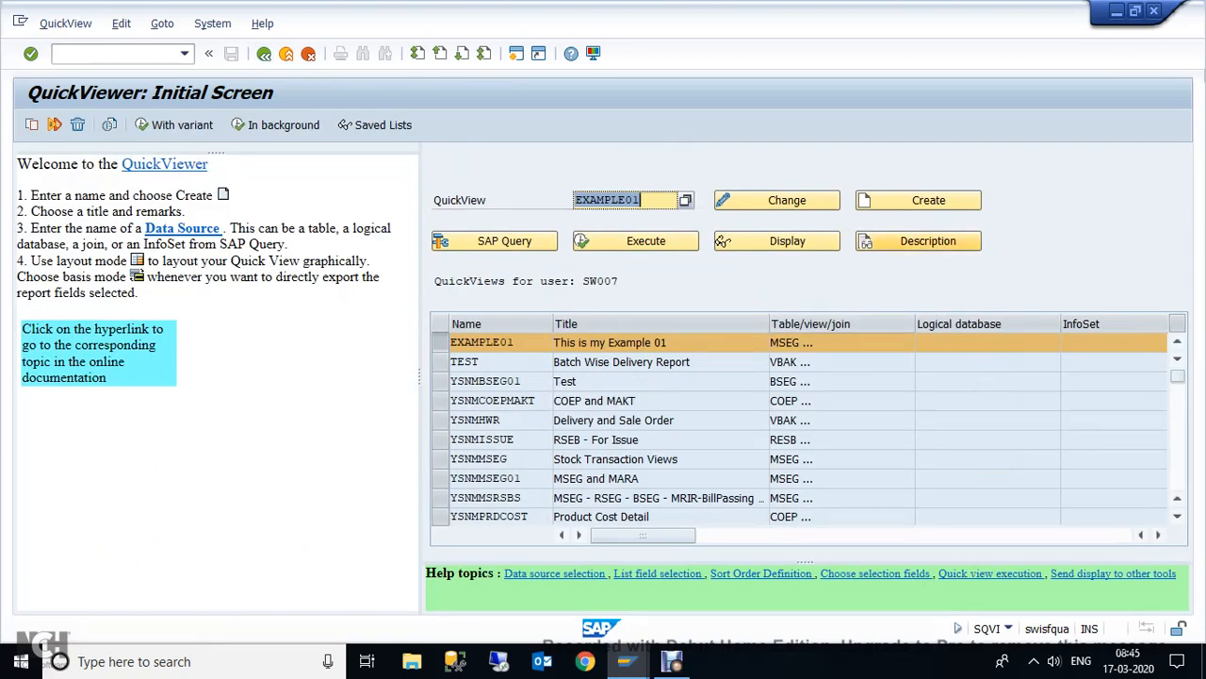
{"action": "left_click", "coordinate": [896, 242]}
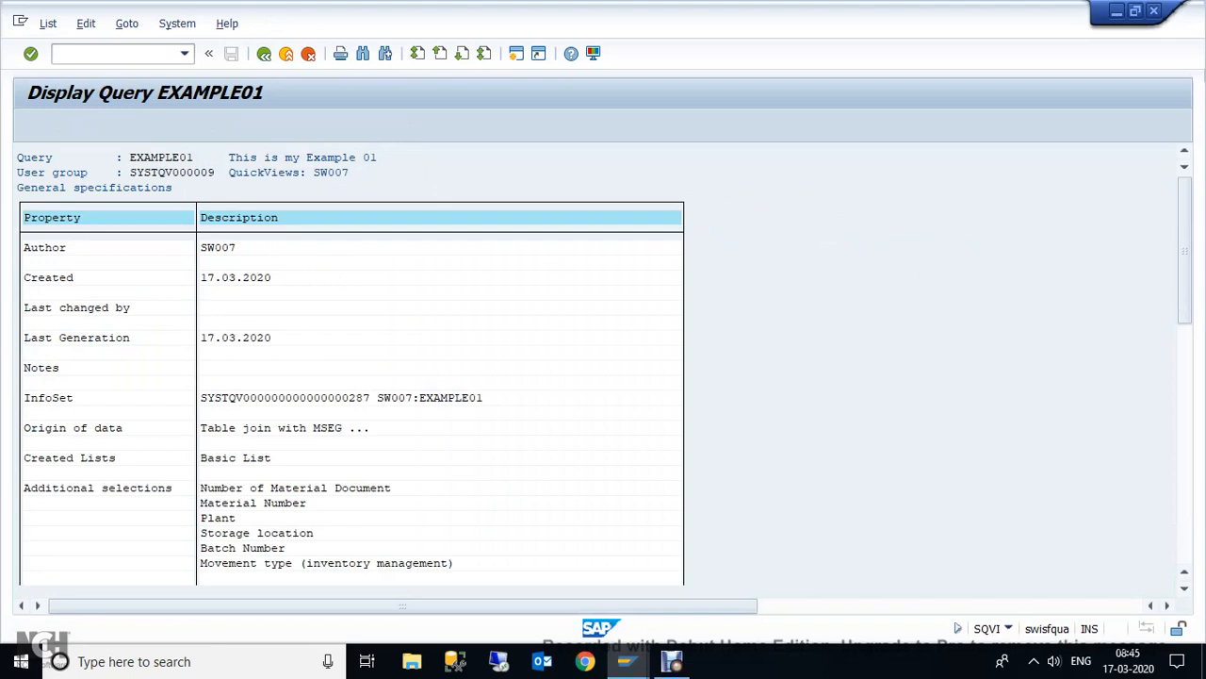
{"action": "scroll", "coordinate": [604, 386], "scroll_direction": "down", "scroll_amount": 3}
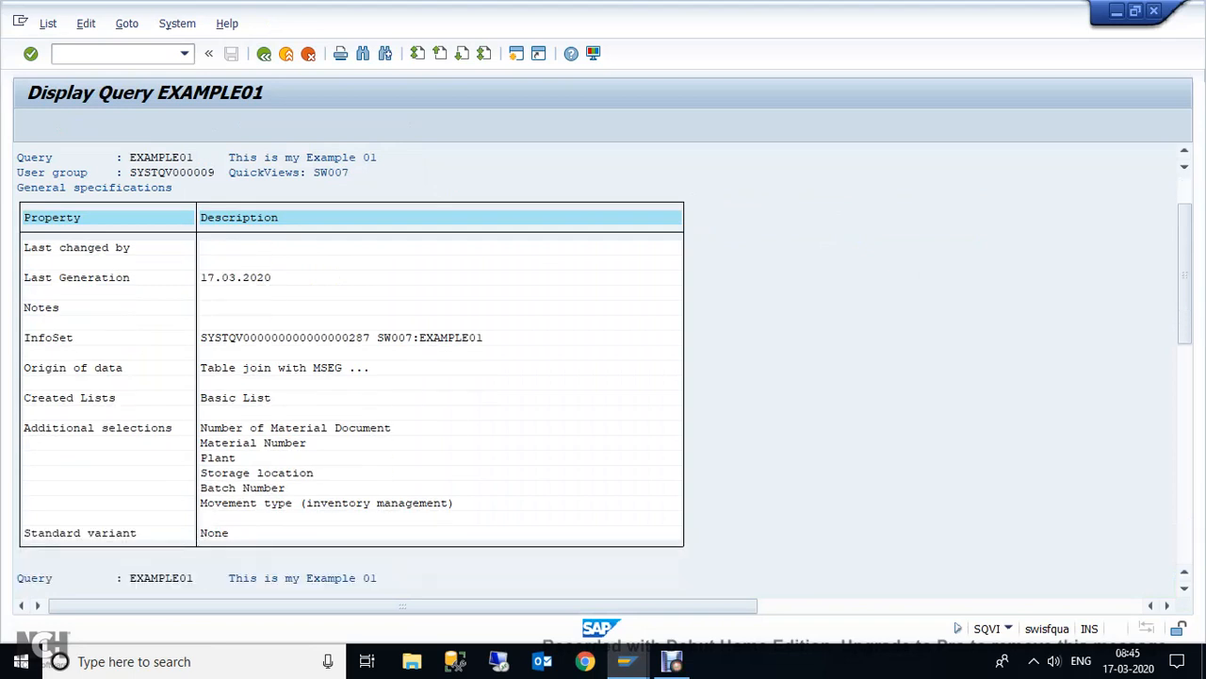
{"action": "scroll", "coordinate": [603, 393], "scroll_direction": "down", "scroll_amount": 3}
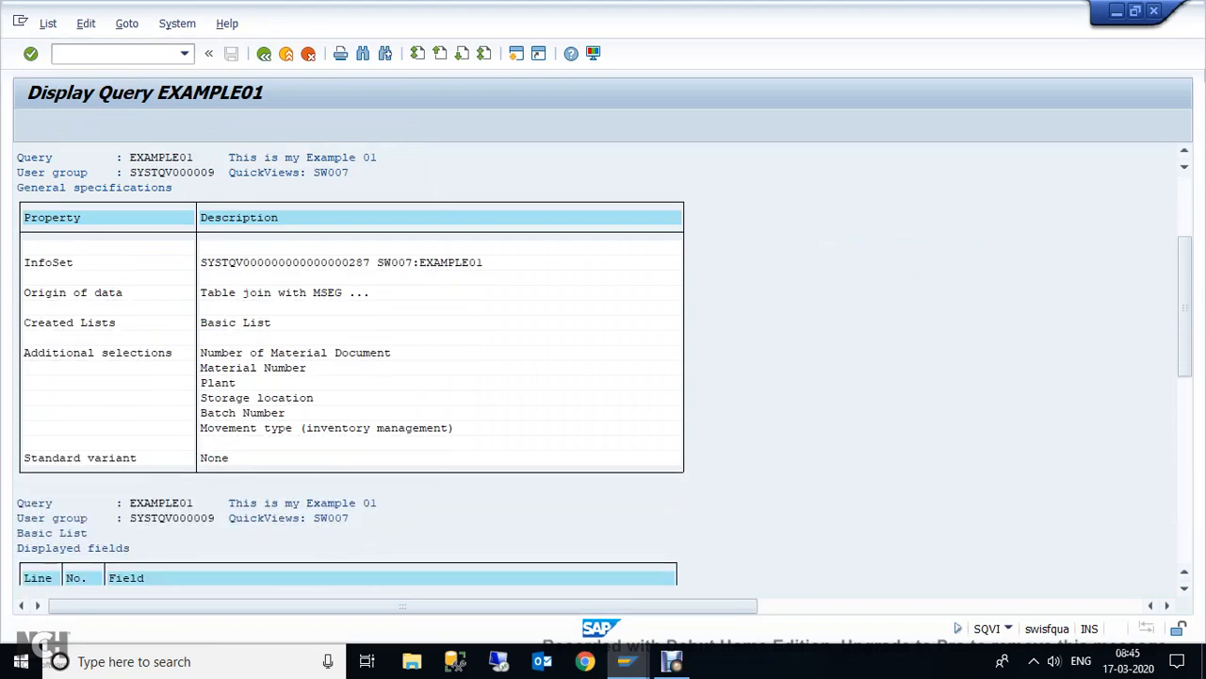
{"action": "scroll", "coordinate": [603, 415], "scroll_direction": "down", "scroll_amount": 5}
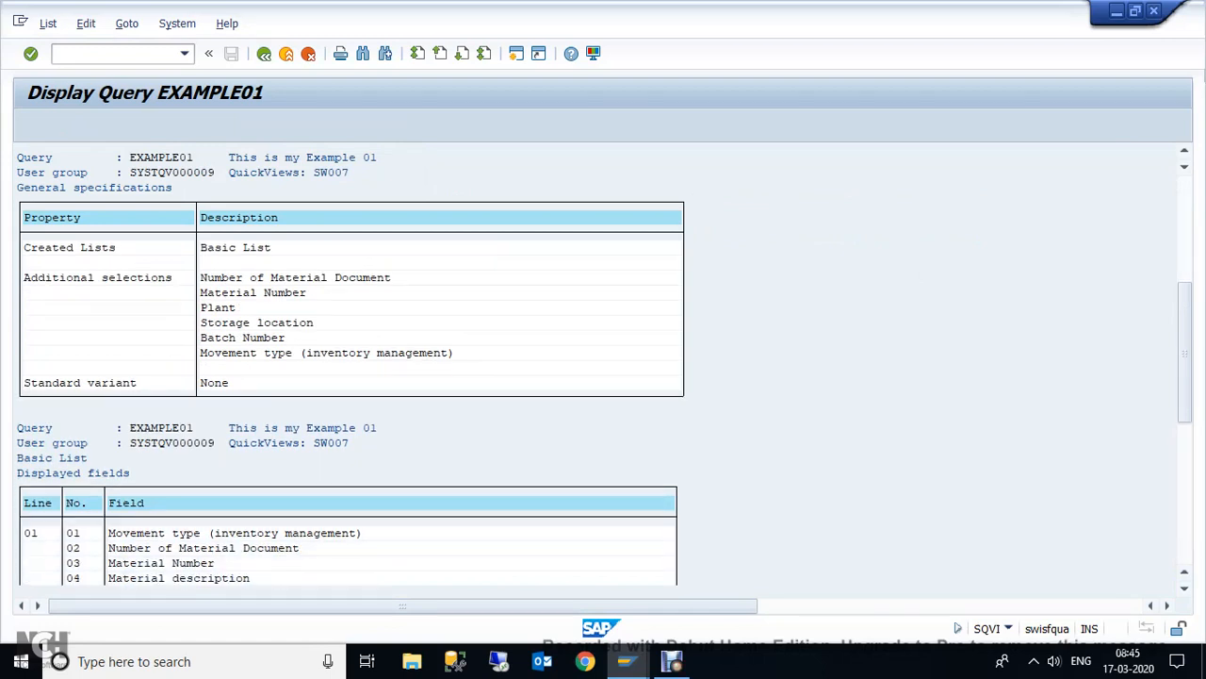
{"action": "scroll", "coordinate": [604, 414], "scroll_direction": "down", "scroll_amount": 3}
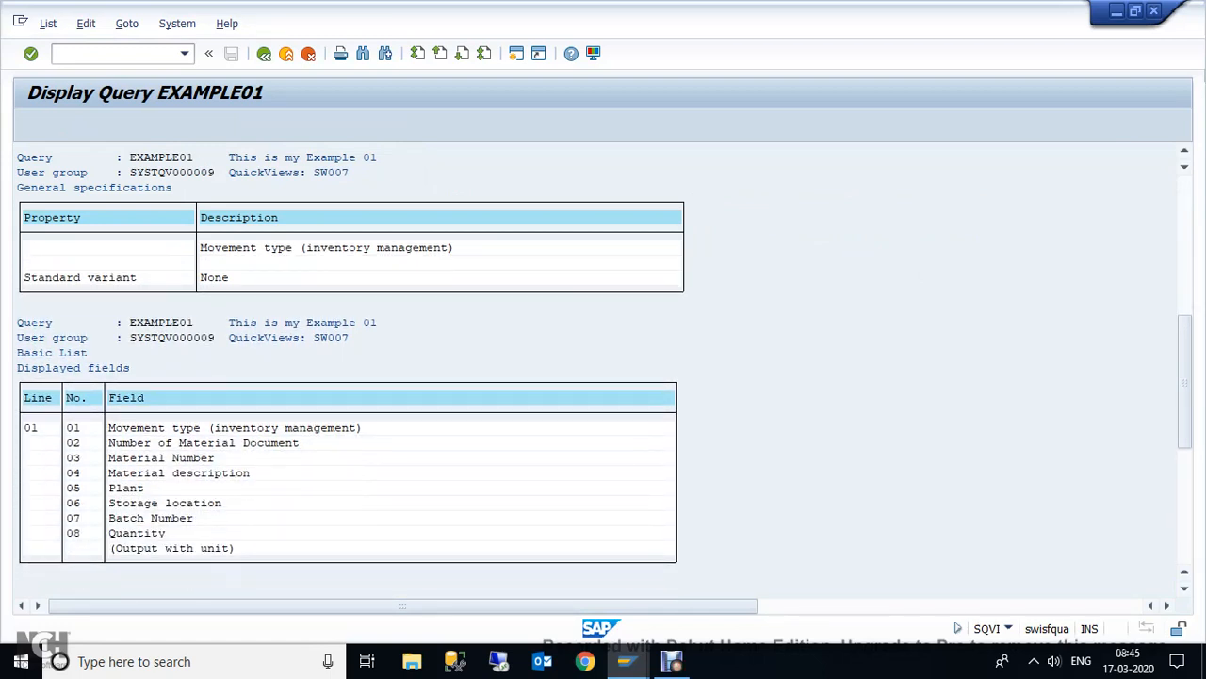
{"action": "scroll", "coordinate": [603, 414], "scroll_direction": "down", "scroll_amount": 4}
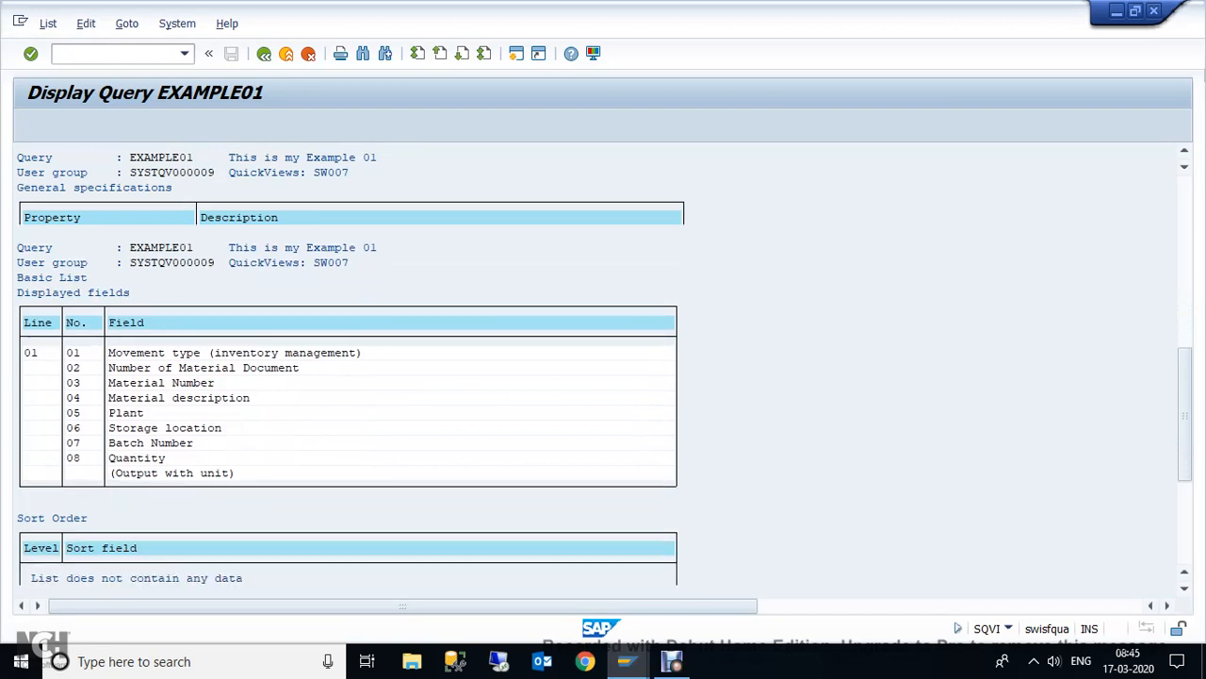
{"action": "scroll", "coordinate": [603, 414], "scroll_direction": "down", "scroll_amount": 5}
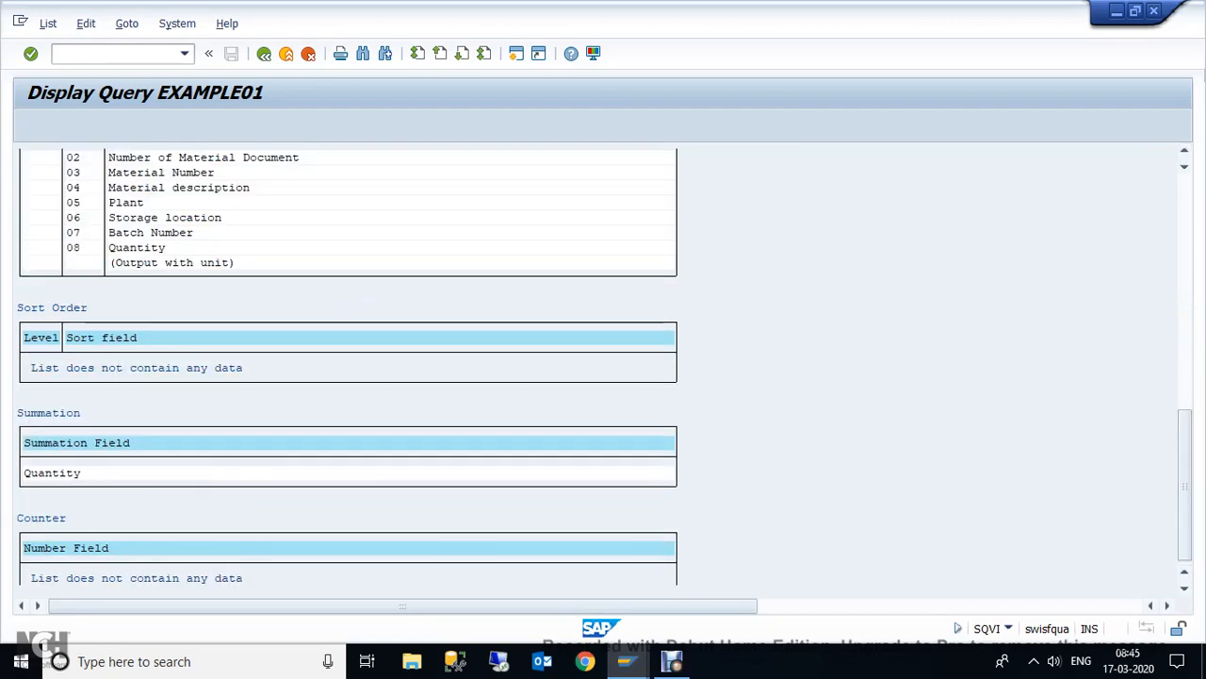
{"action": "scroll", "coordinate": [348, 368], "scroll_direction": "down", "scroll_amount": 1}
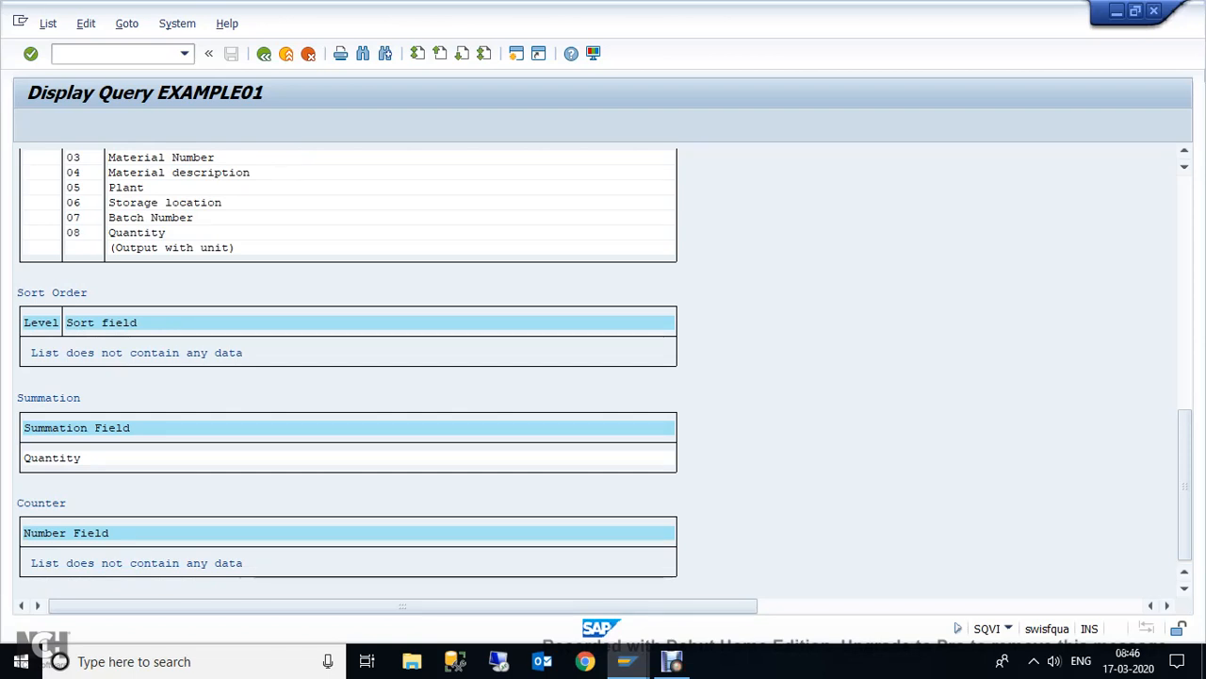
{"action": "left_click_drag", "start_coordinate": [1185, 485], "coordinate": [1185, 249]}
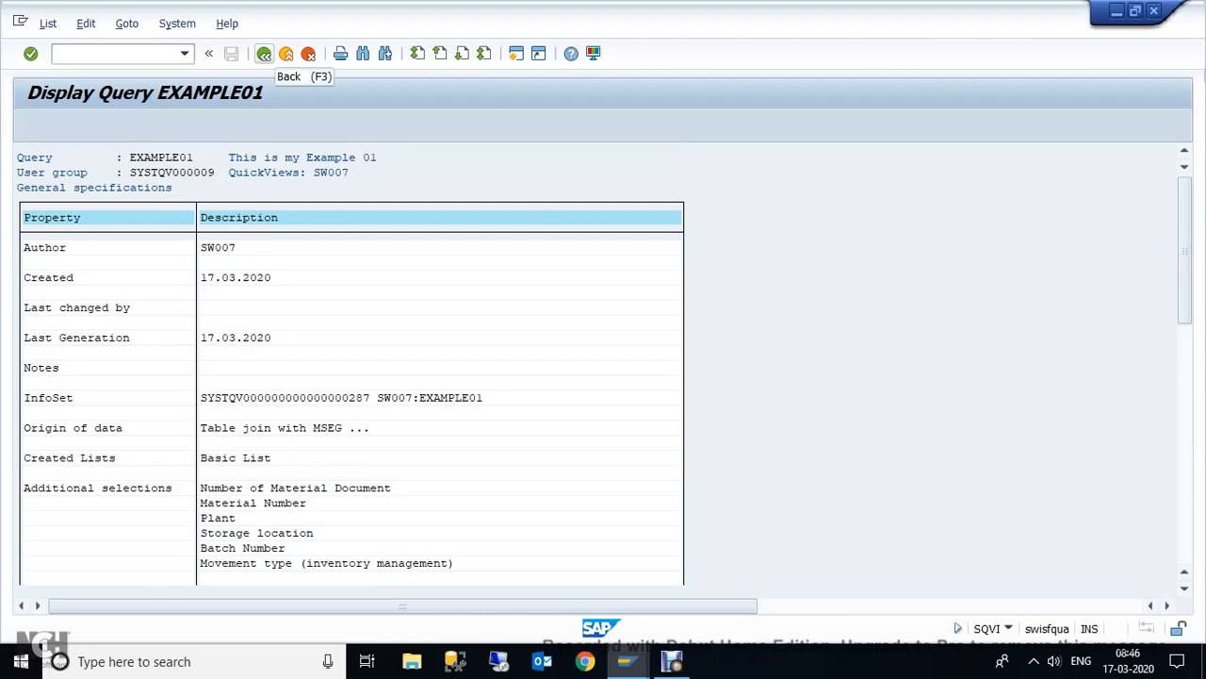
{"action": "left_click", "coordinate": [264, 53]}
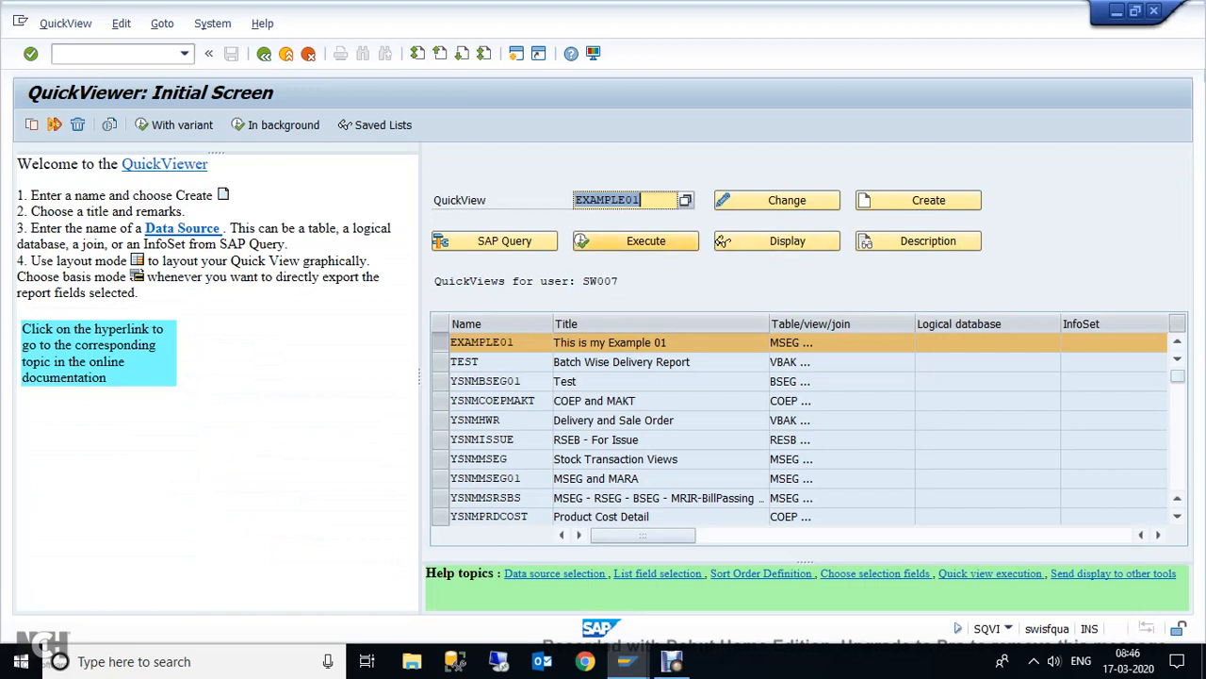
Execute QuickView EXAMPLE01 and enter EN-52-RR10.90-XB as the material number on its selection screen
{"action": "left_click", "coordinate": [592, 243]}
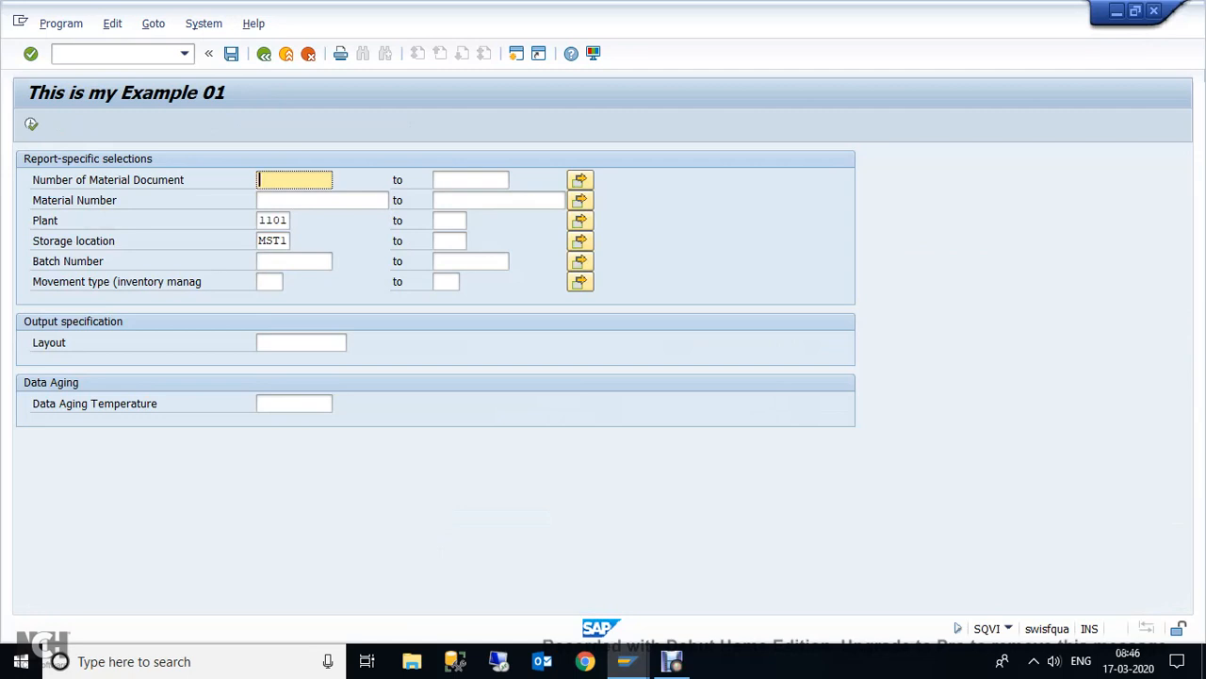
{"action": "left_click", "coordinate": [311, 199]}
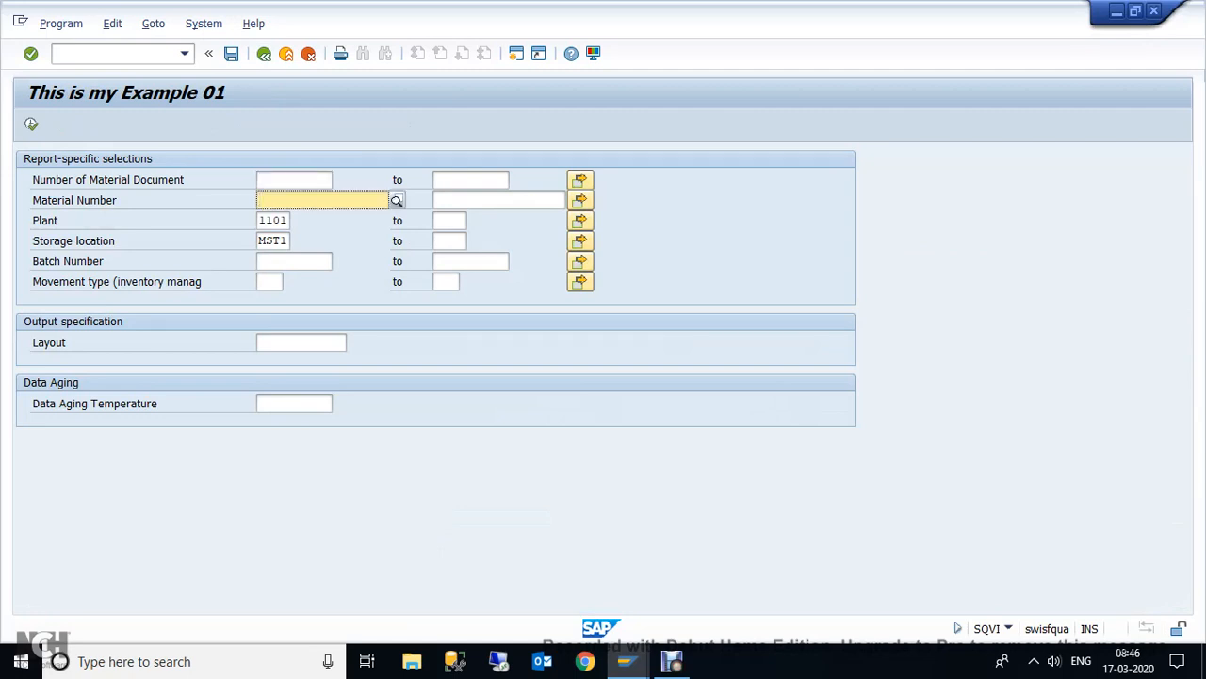
{"action": "type", "text": "EN"}
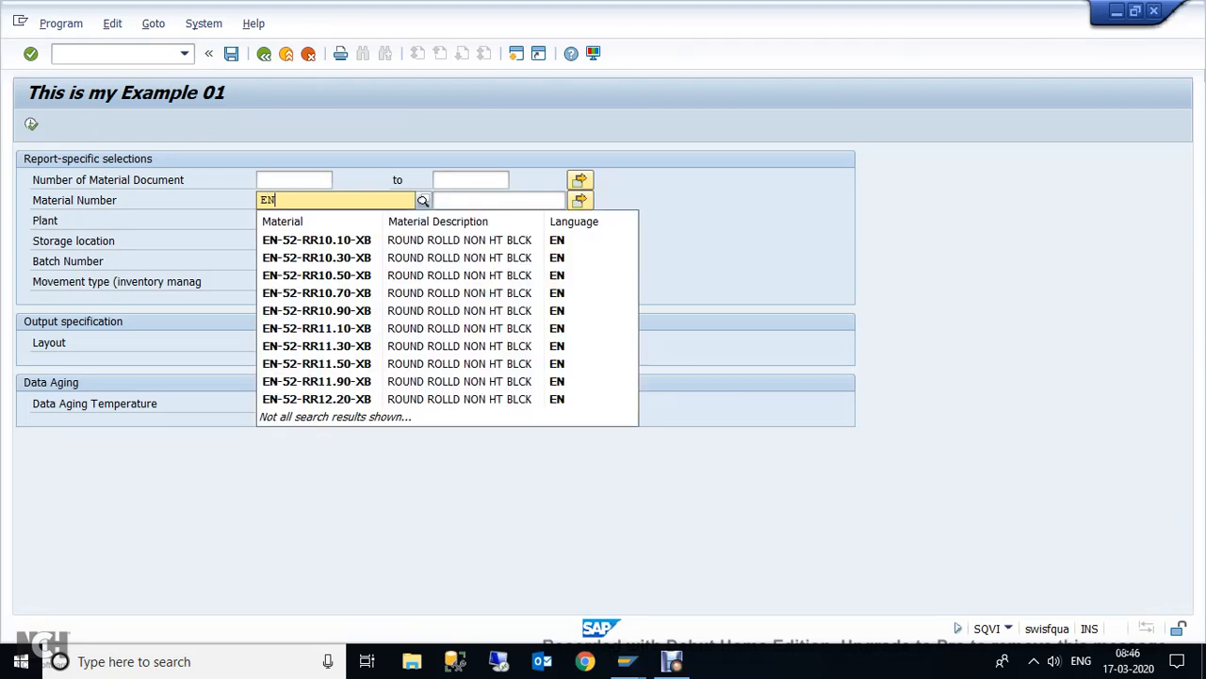
{"action": "type", "text": "52"}
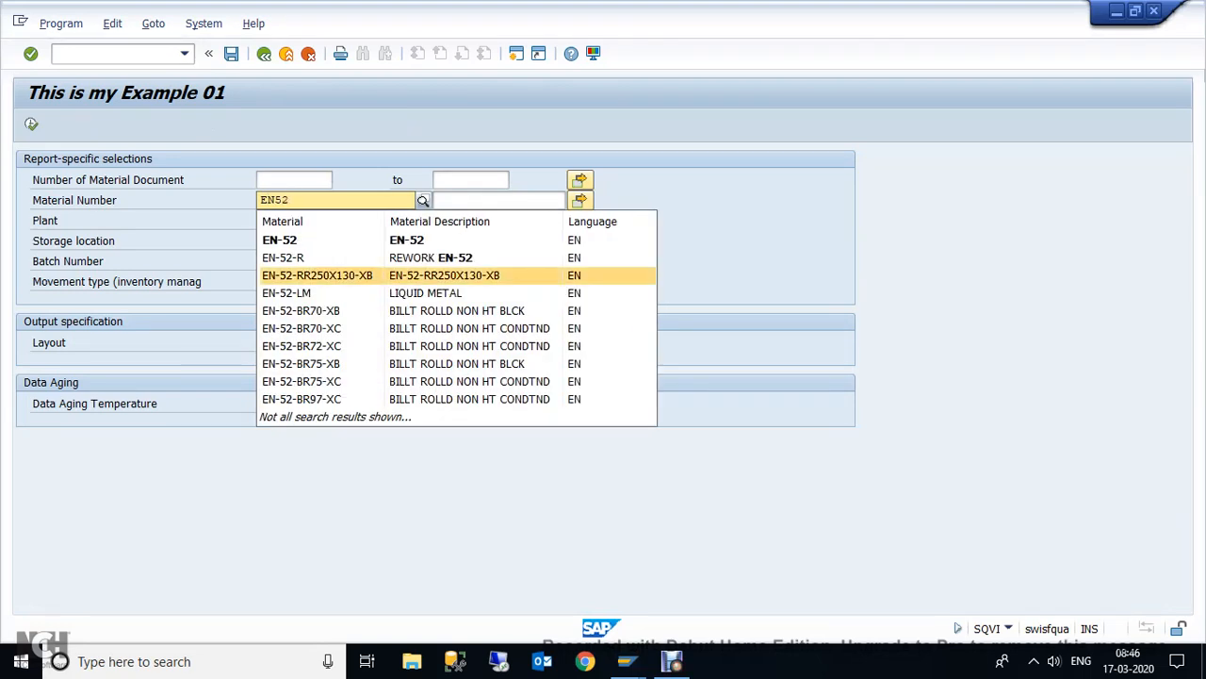
{"action": "key", "text": "BackSpace"}
{"action": "key", "text": "BackSpace"}
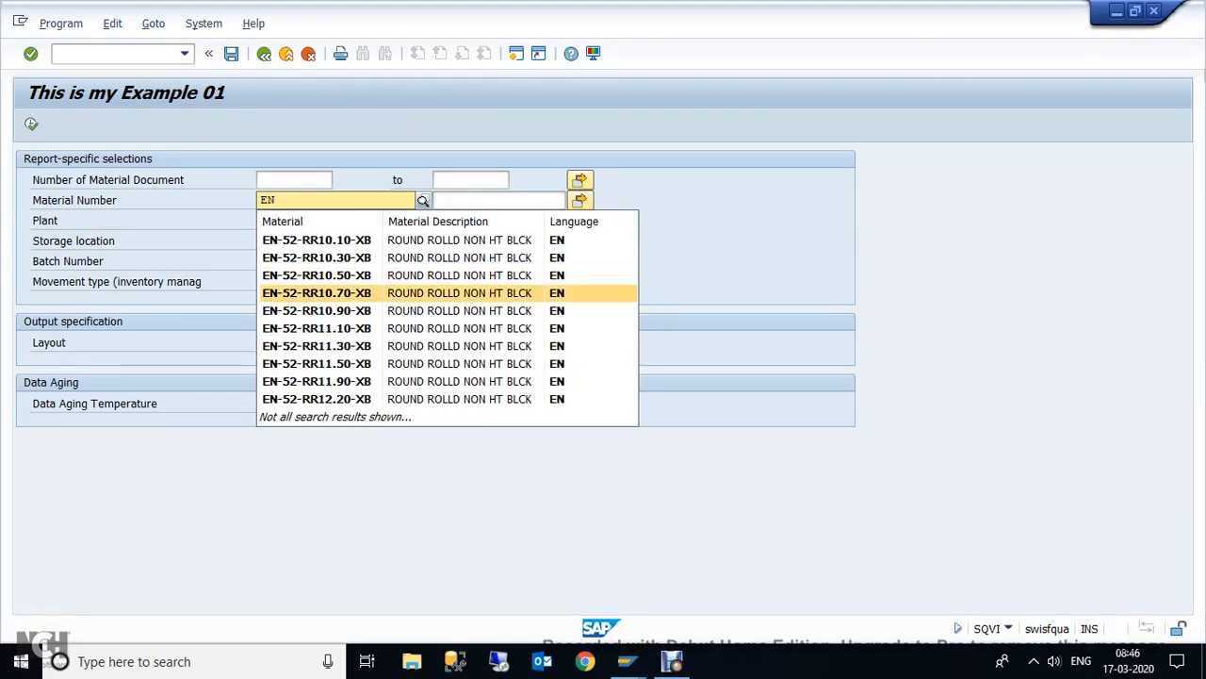
{"action": "key", "text": "Down"}
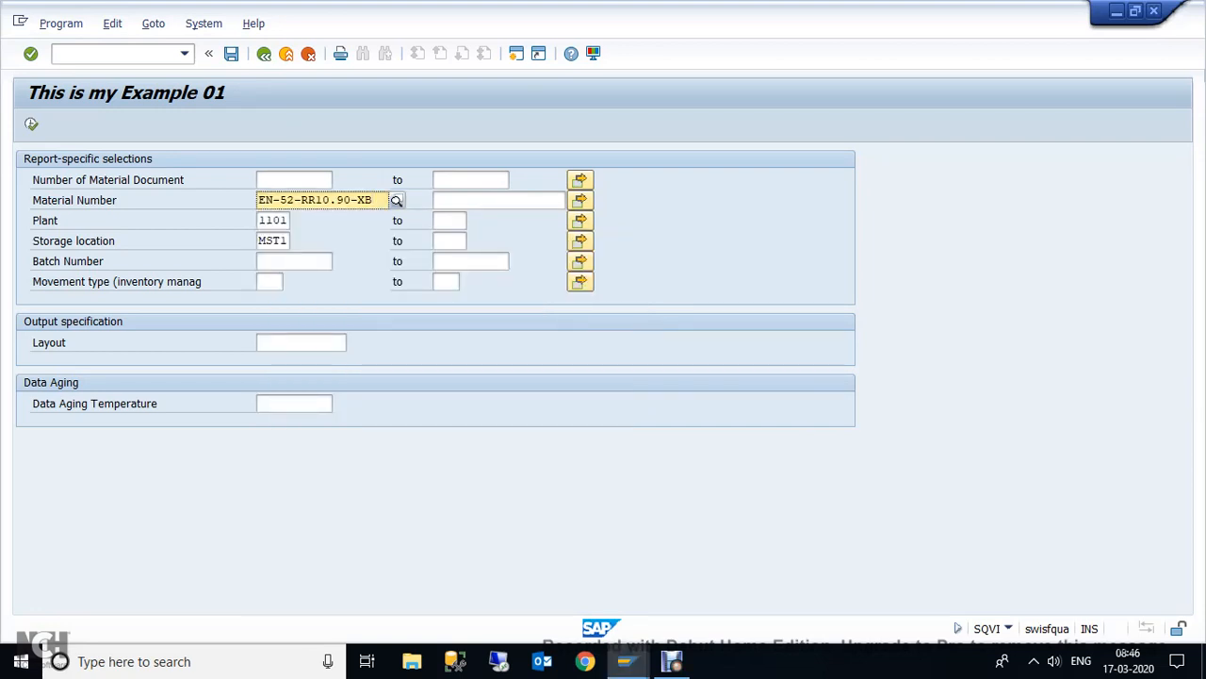
Clear the storage location from the selection criteria and run the report
{"action": "double_click", "coordinate": [273, 241]}
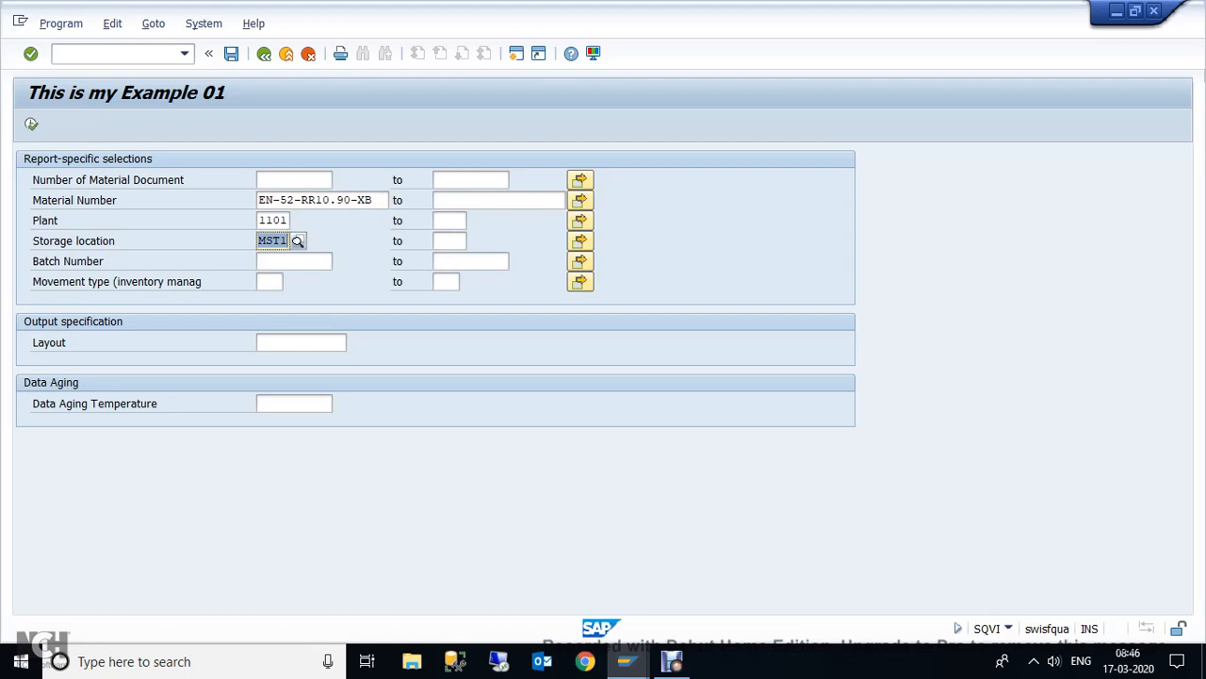
{"action": "key", "text": "Delete"}
{"action": "key", "text": "F8"}
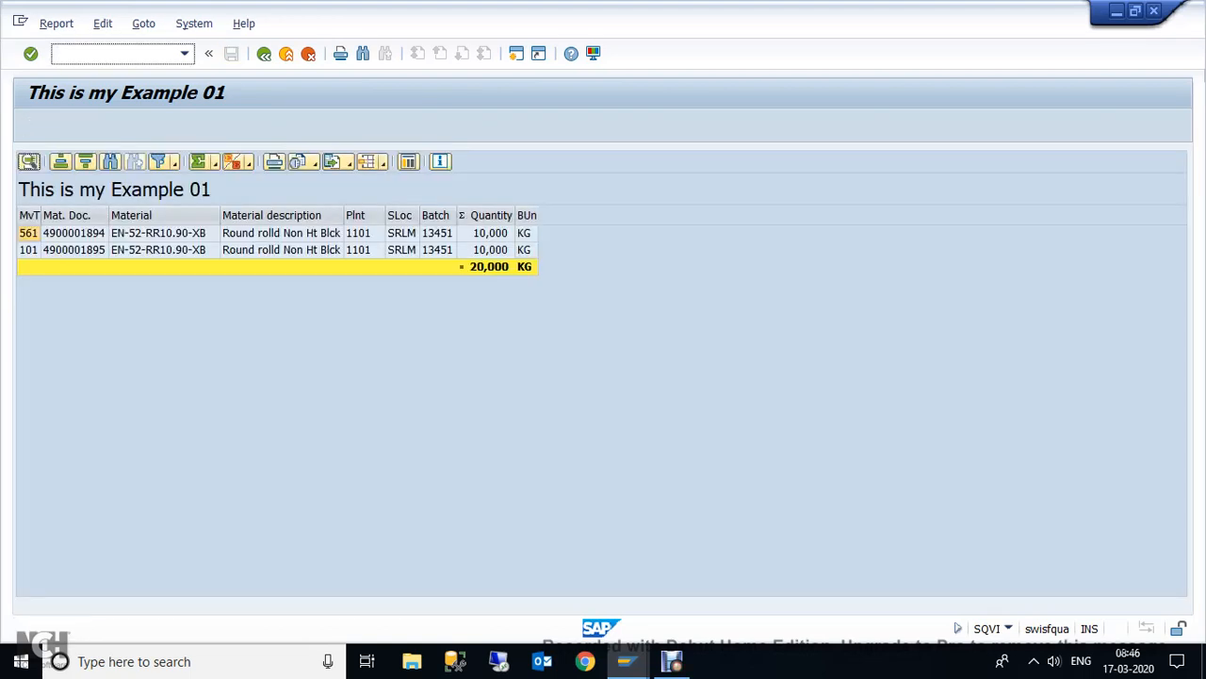
Check the material number, material description and quantity of the output rows, including the quantity total
{"action": "left_click", "coordinate": [158, 234]}
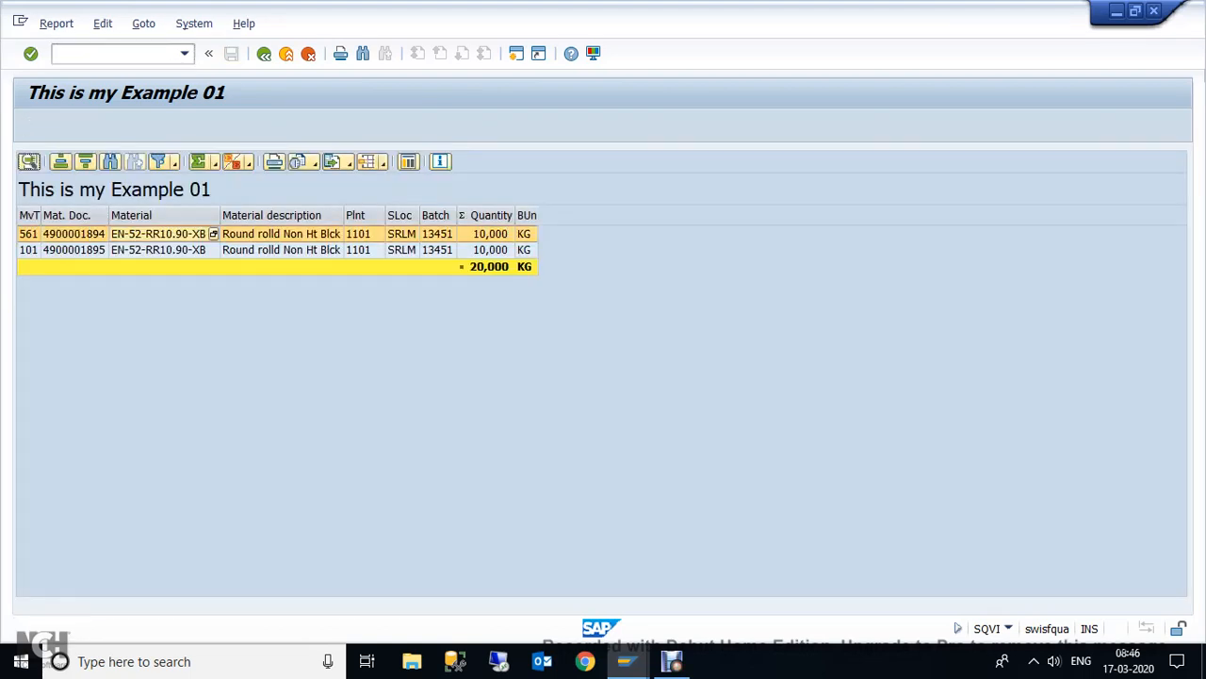
{"action": "left_click", "coordinate": [281, 250]}
{"action": "left_click", "coordinate": [281, 233]}
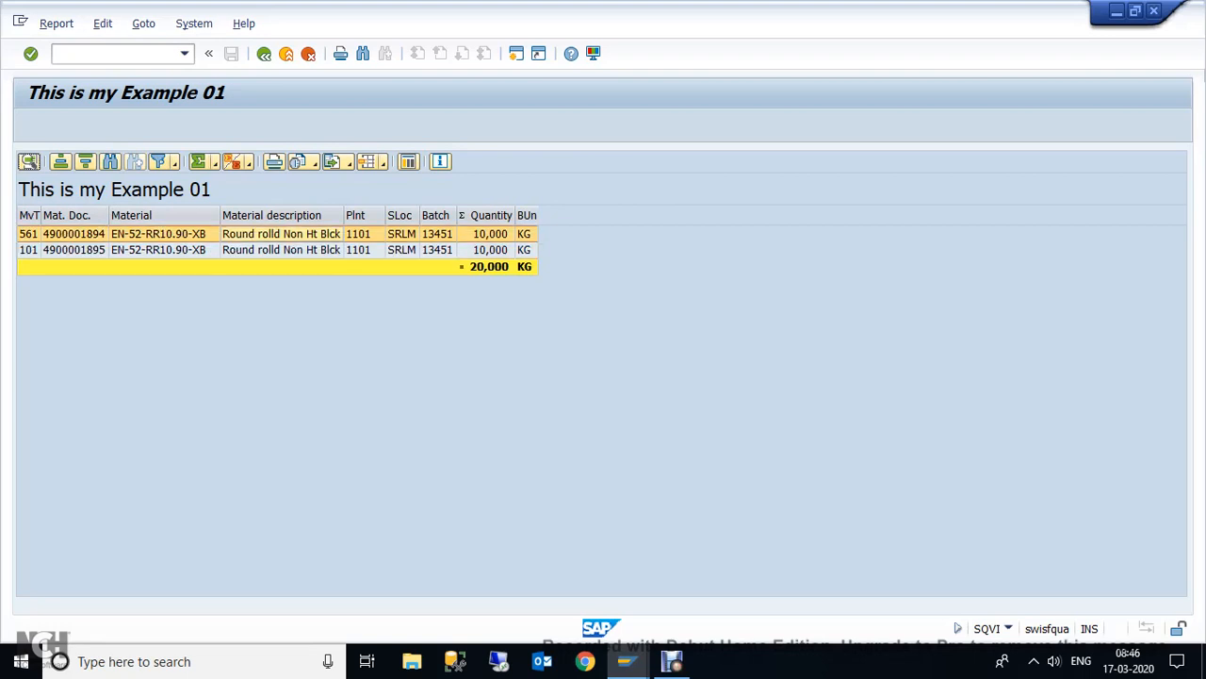
{"action": "left_click", "coordinate": [488, 267]}
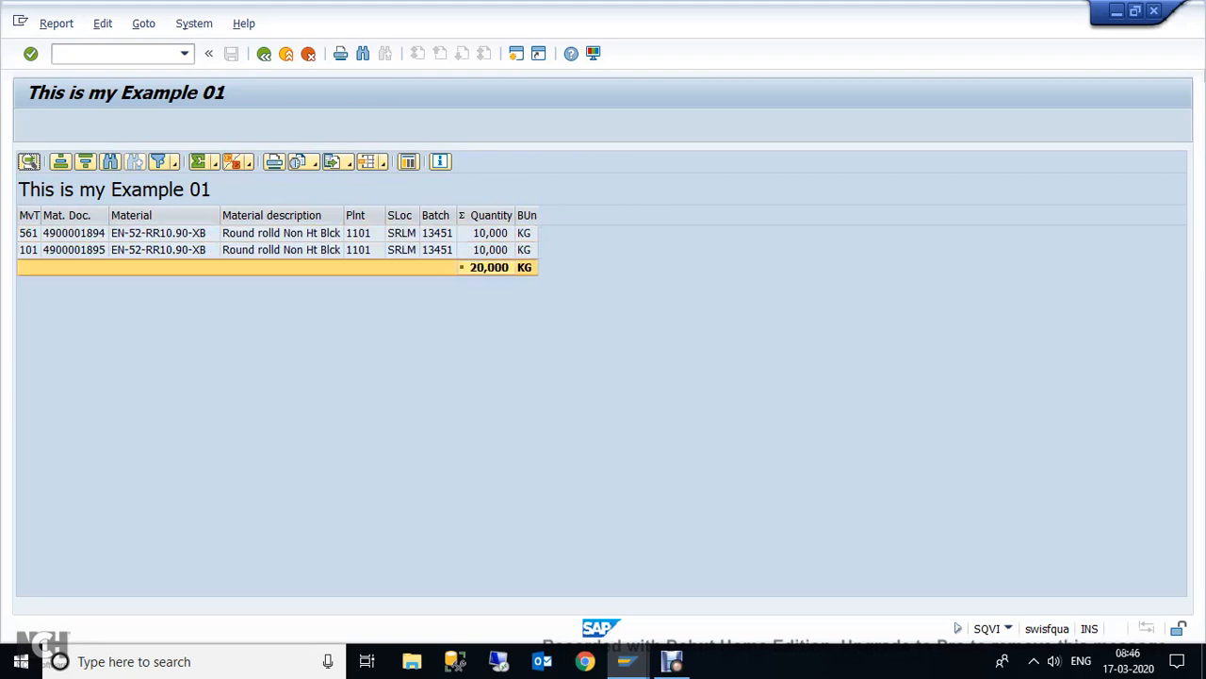
{"action": "left_click", "coordinate": [489, 233]}
{"action": "left_click", "coordinate": [489, 268]}
Examine the details of the movement type 101 row, close them and return to the QuickViewer initial screen
{"action": "left_click", "coordinate": [75, 251]}
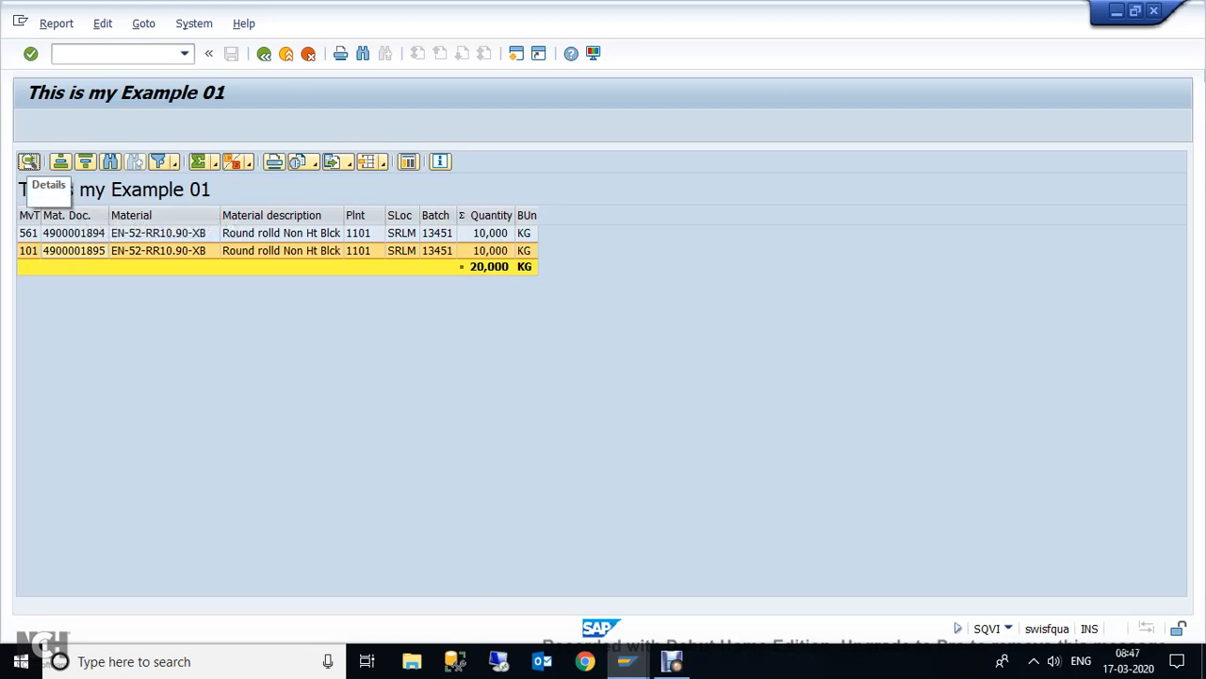
{"action": "left_click", "coordinate": [28, 161]}
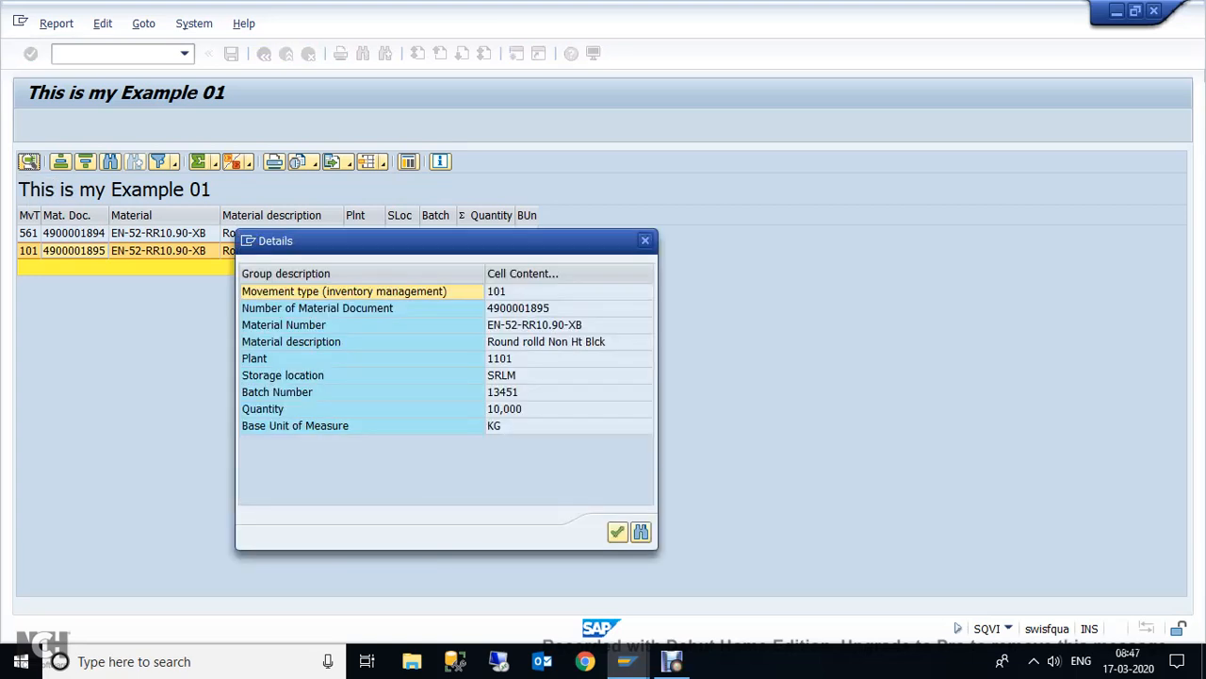
{"action": "key", "text": "Down"}
{"action": "key", "text": "Down"}
{"action": "key", "text": "Down"}
{"action": "key", "text": "Down"}
{"action": "key", "text": "Down"}
{"action": "key", "text": "Down"}
{"action": "key", "text": "Down"}
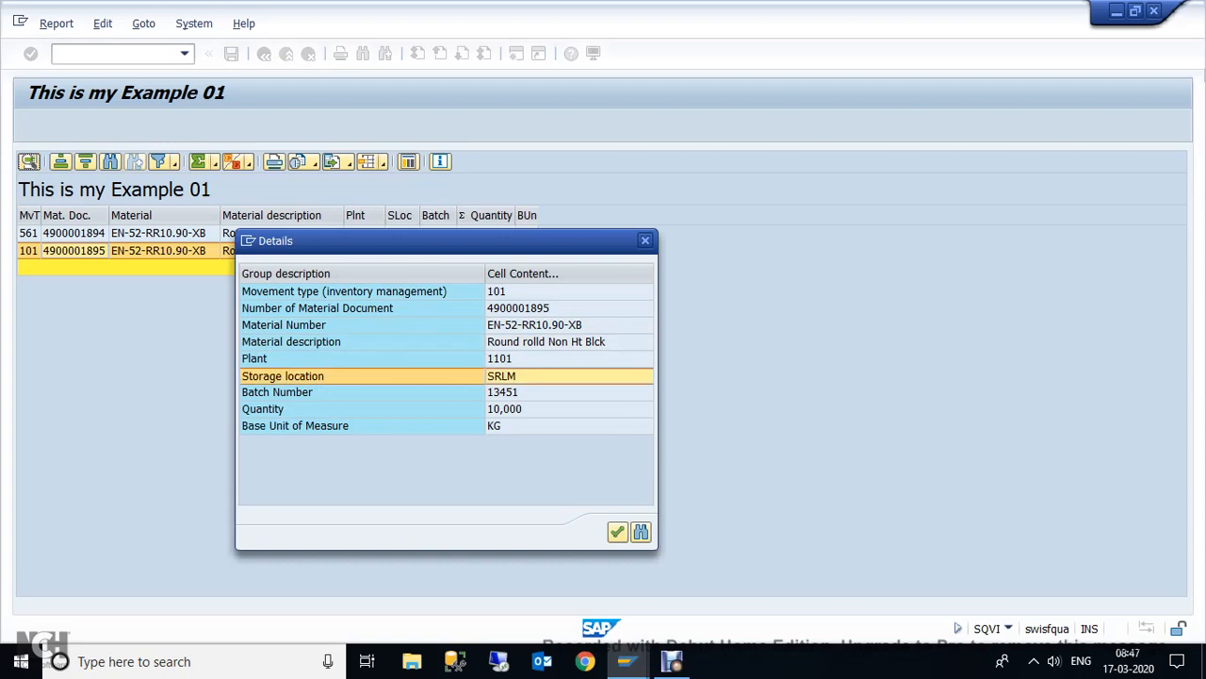
{"action": "left_click", "coordinate": [447, 325]}
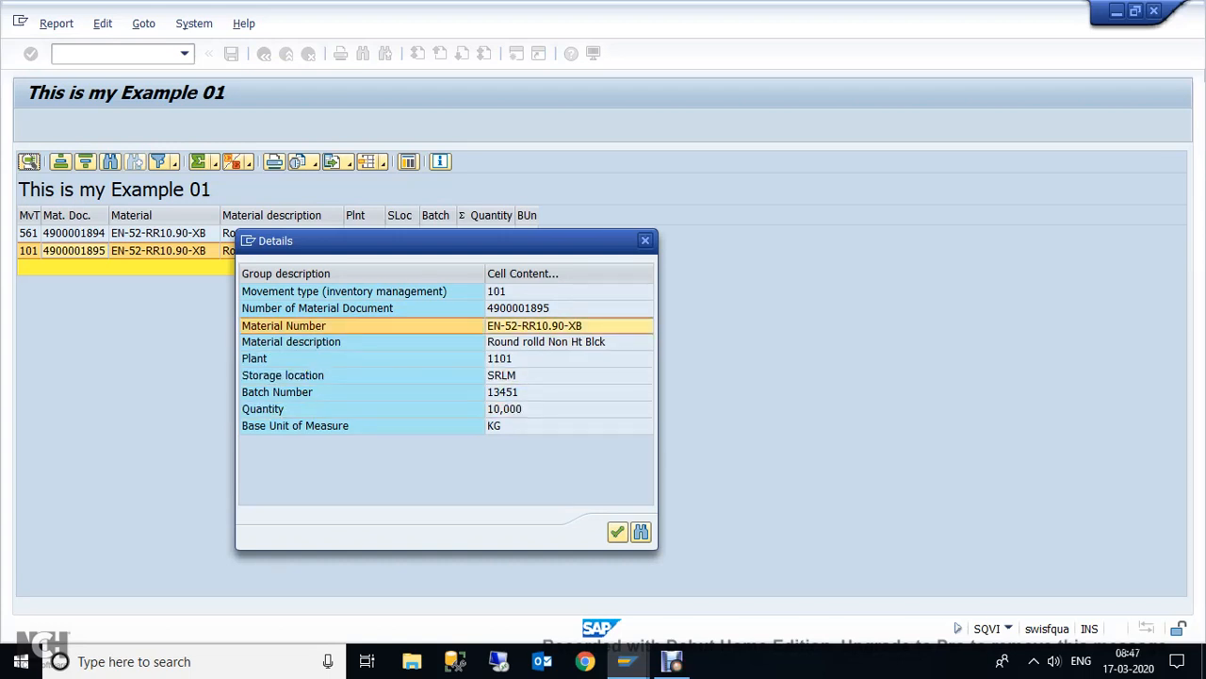
{"action": "left_click", "coordinate": [618, 532]}
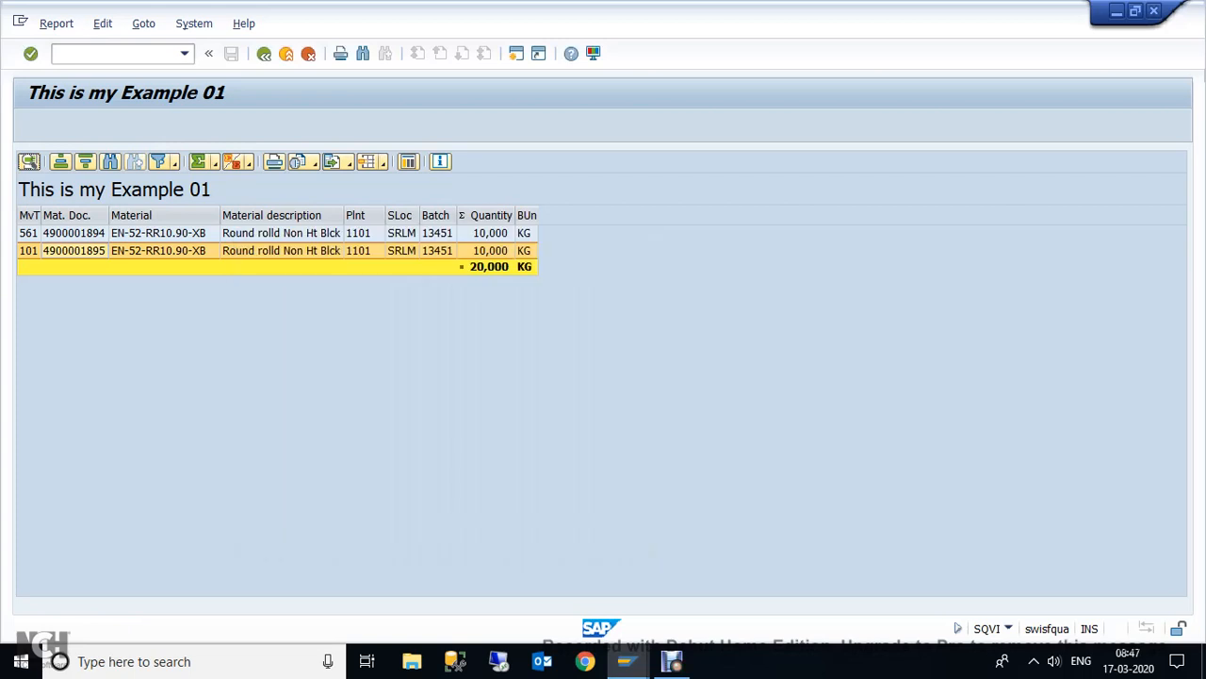
{"action": "left_click", "coordinate": [263, 53]}
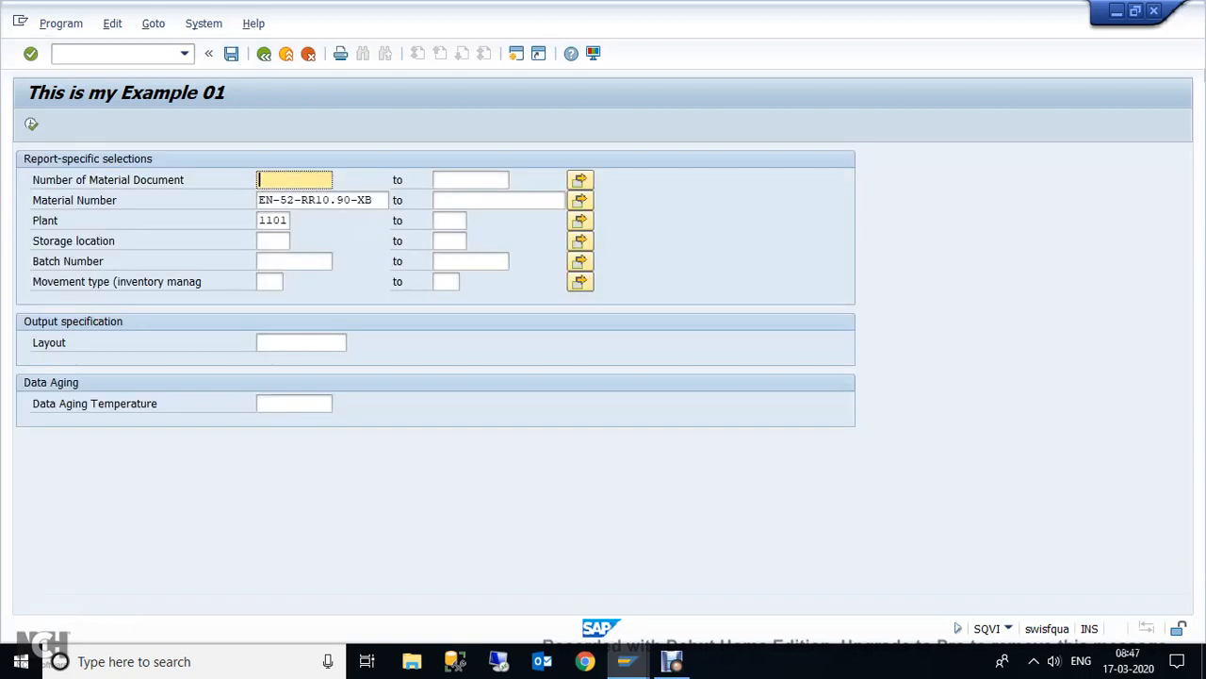
{"action": "key", "text": "F3"}
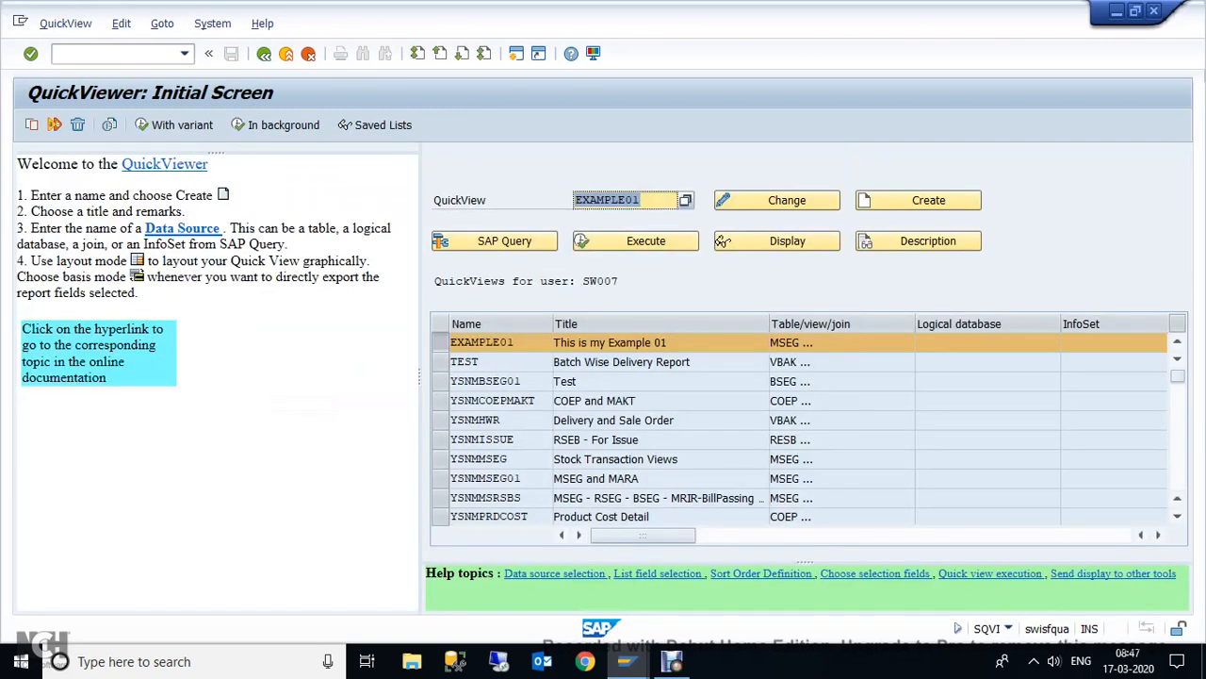